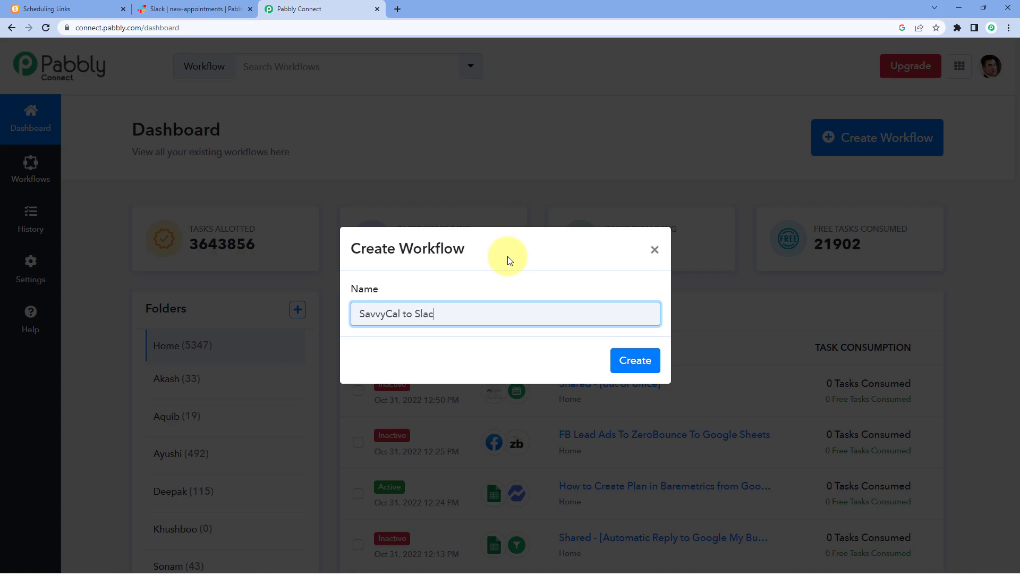
- Create the 'SavvyCal to Slack' workflow and reopen its trigger step to show the app grid
{"action": "left_click", "coordinate": [619, 360]}
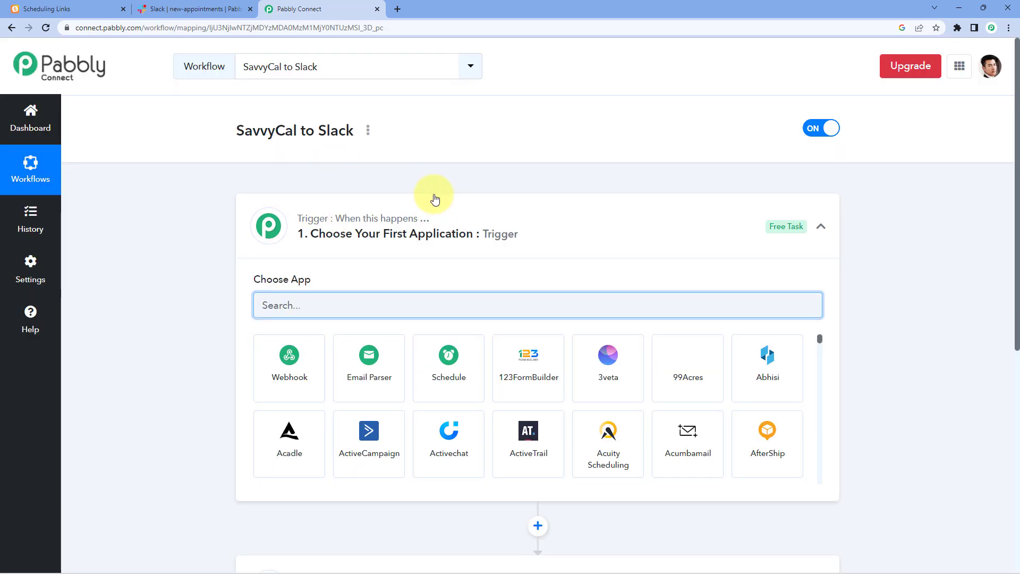
{"action": "left_click", "coordinate": [433, 230]}
{"action": "scroll", "coordinate": [200, 228], "scroll_direction": "down", "scroll_amount": 1}
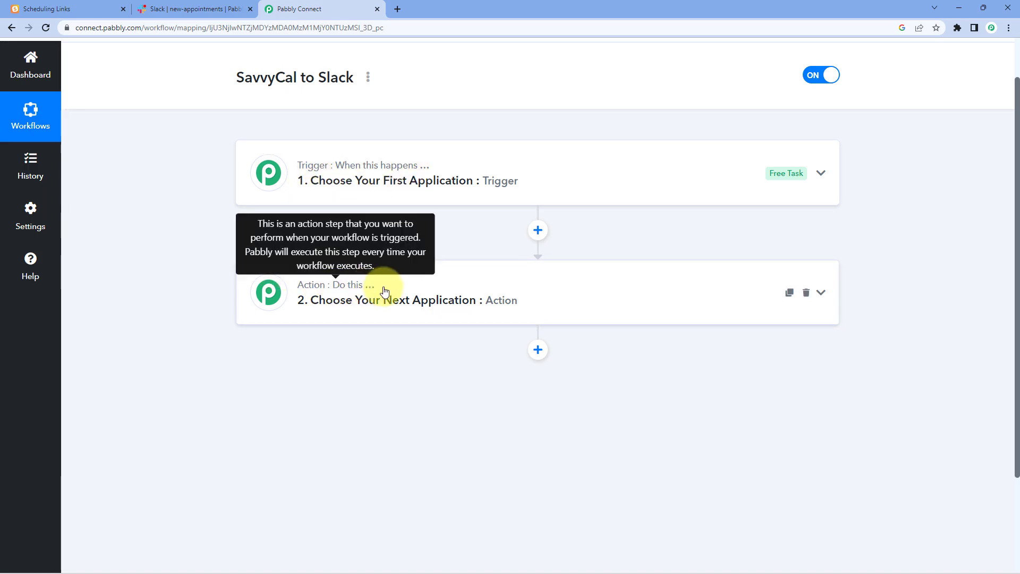
{"action": "left_click", "coordinate": [448, 175]}
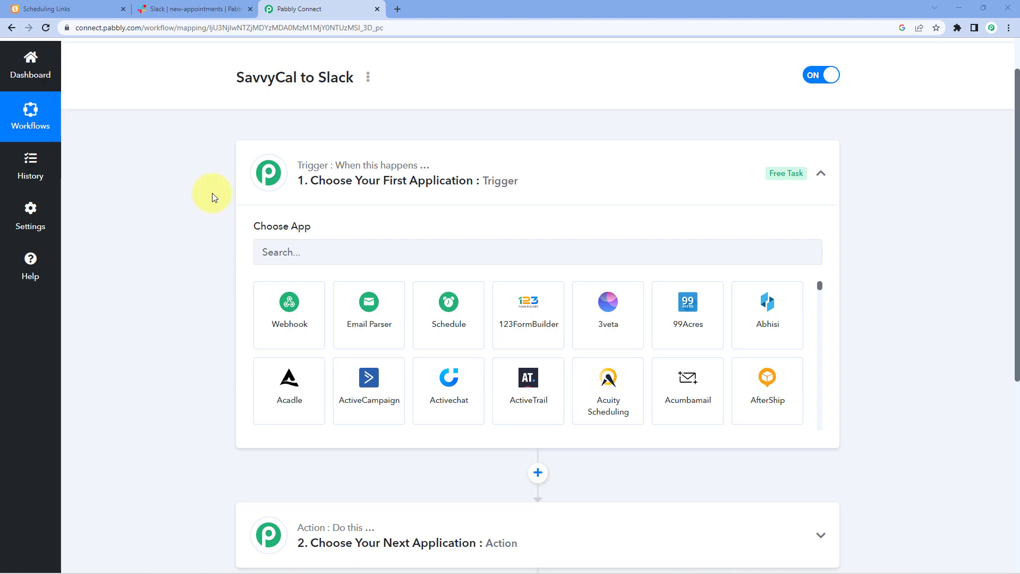
{"action": "scroll", "coordinate": [210, 197], "scroll_direction": "down", "scroll_amount": 1}
- Search 'SavvyCal', pick it as the trigger app, and choose the Any Event trigger event
{"action": "left_click", "coordinate": [299, 200]}
{"action": "type", "text": "SavvyCal"}
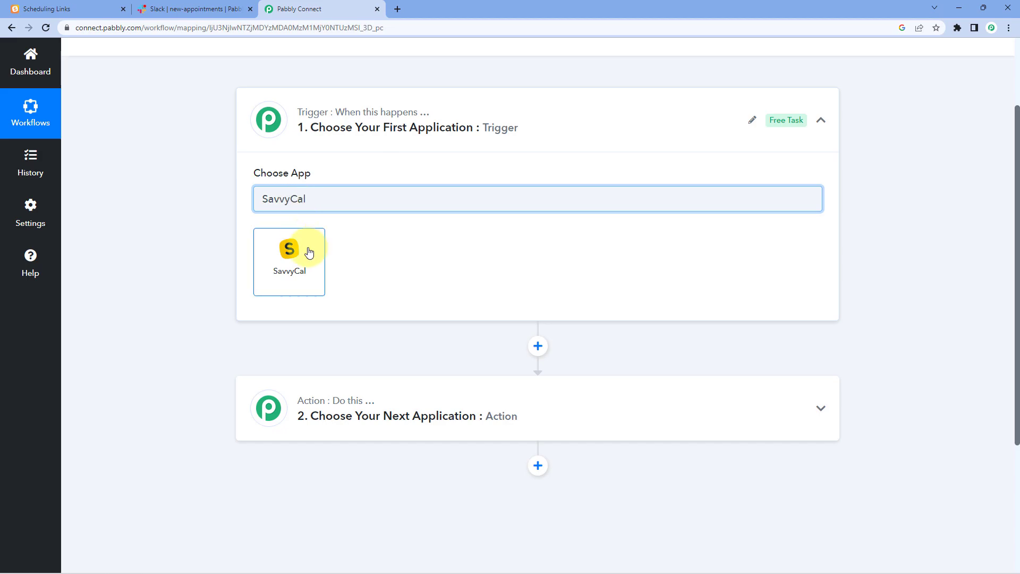
{"action": "left_click", "coordinate": [279, 249]}
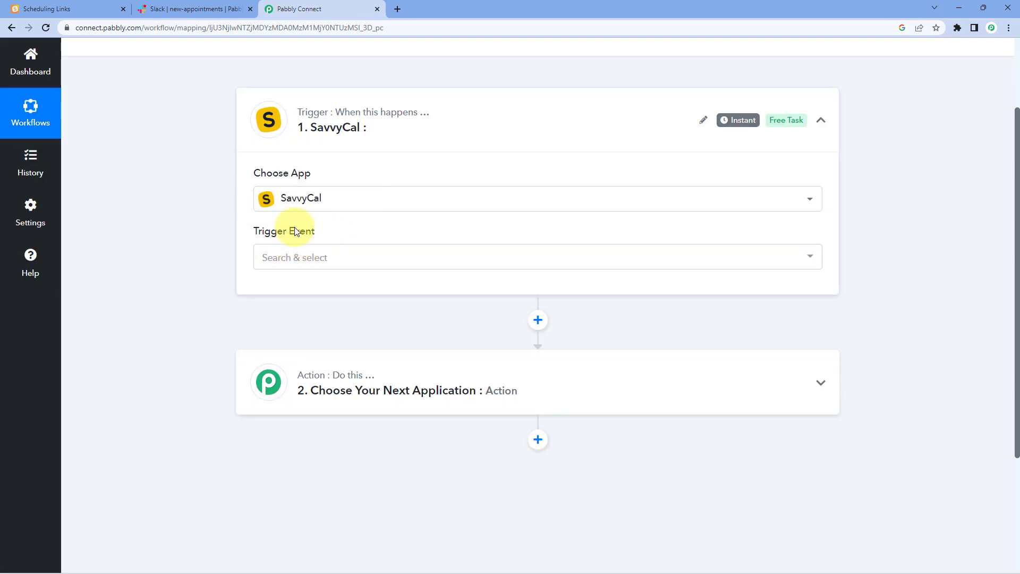
{"action": "left_click", "coordinate": [334, 263]}
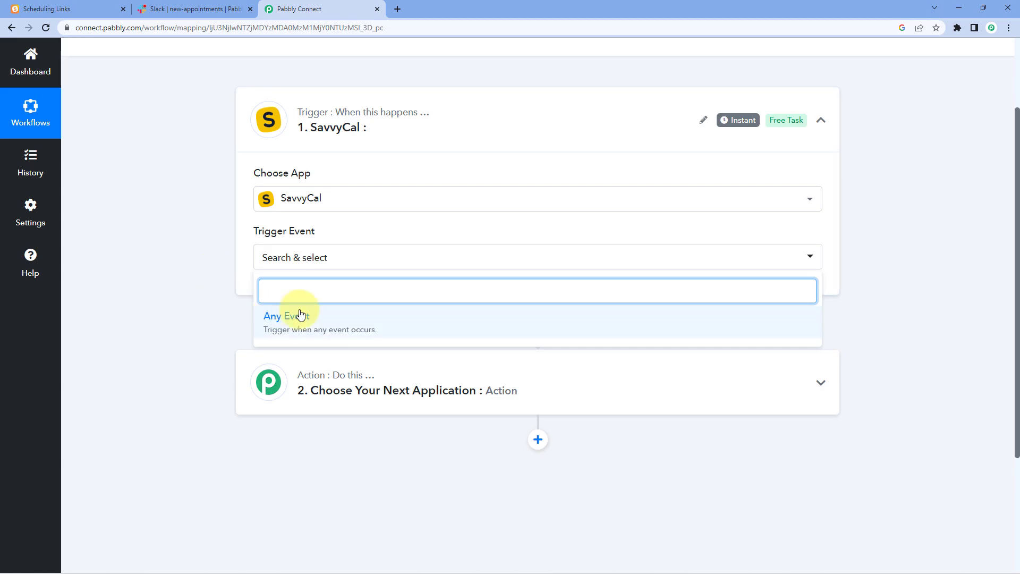
{"action": "left_click", "coordinate": [320, 313]}
{"action": "scroll", "coordinate": [215, 255], "scroll_direction": "down", "scroll_amount": 1}
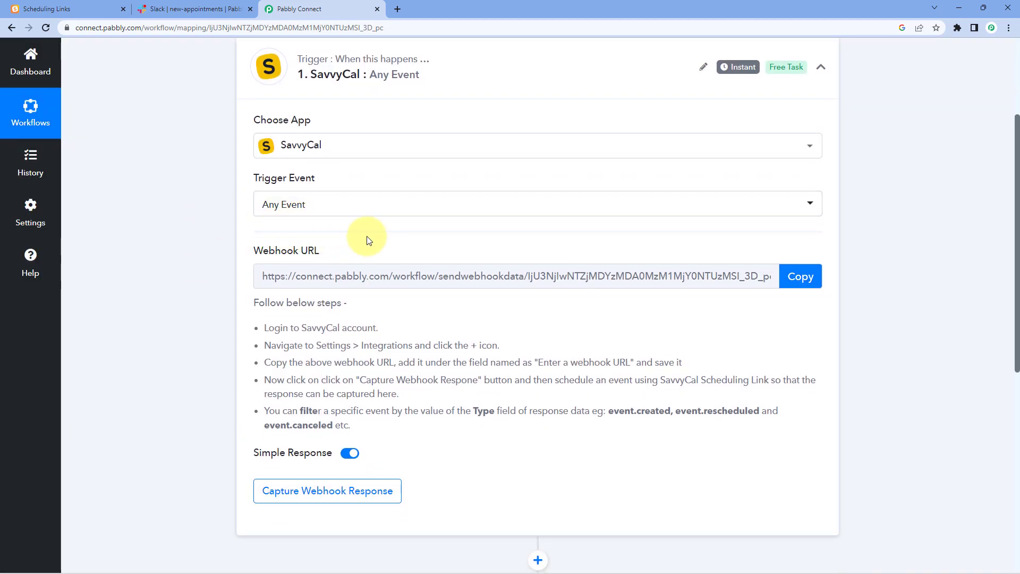
{"action": "scroll", "coordinate": [351, 234], "scroll_direction": "down", "scroll_amount": 1}
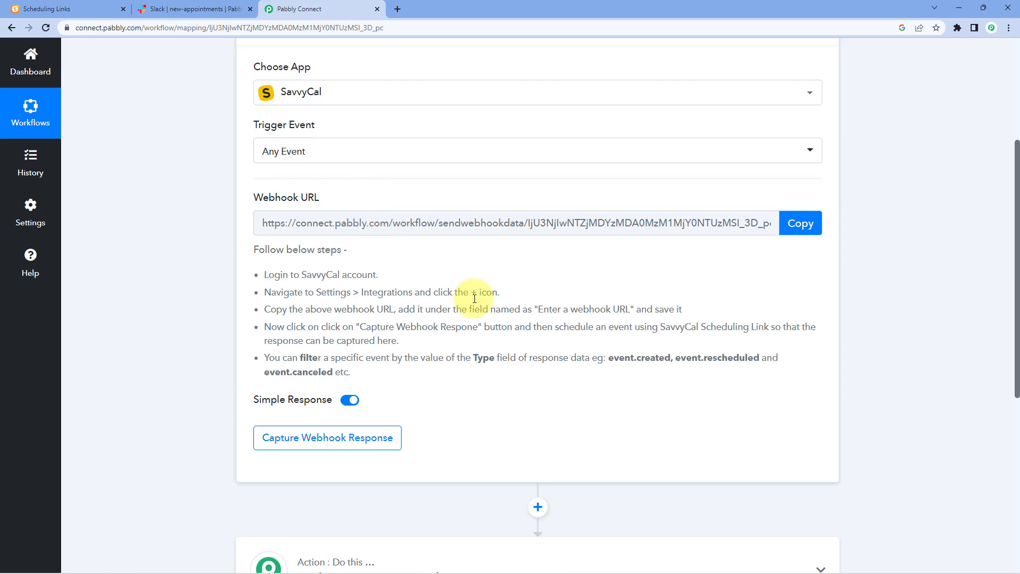
- Copy the Pabbly Connect webhook URL and open SavvyCal's Integrations settings
{"action": "left_click", "coordinate": [803, 223]}
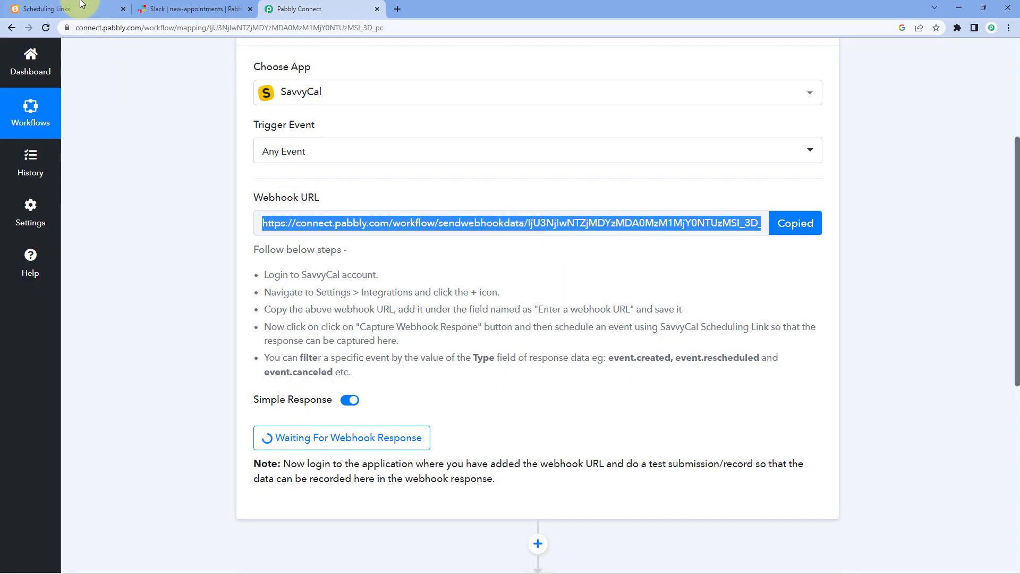
{"action": "left_click", "coordinate": [77, 6]}
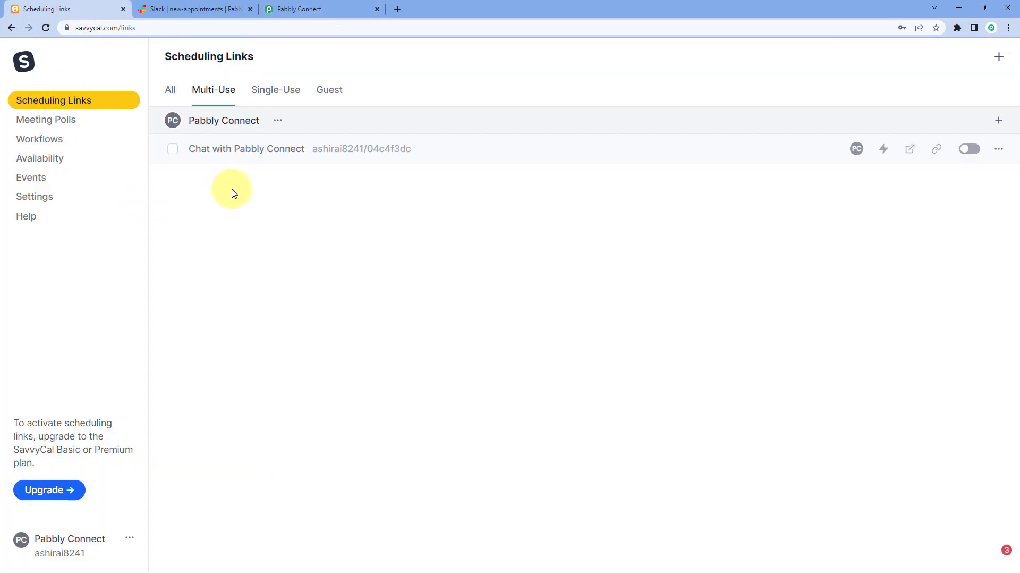
{"action": "left_click", "coordinate": [56, 199]}
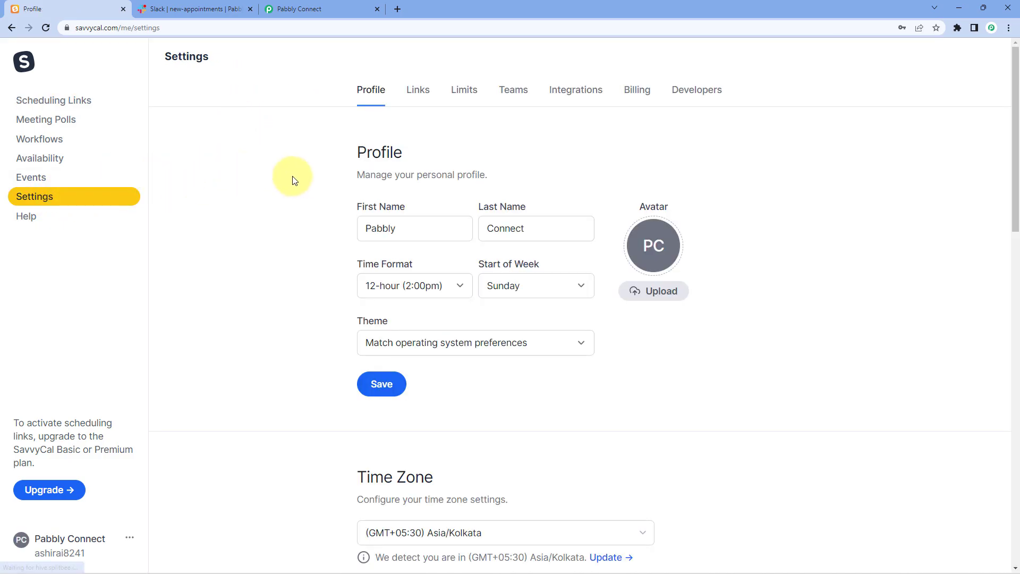
{"action": "left_click", "coordinate": [580, 94]}
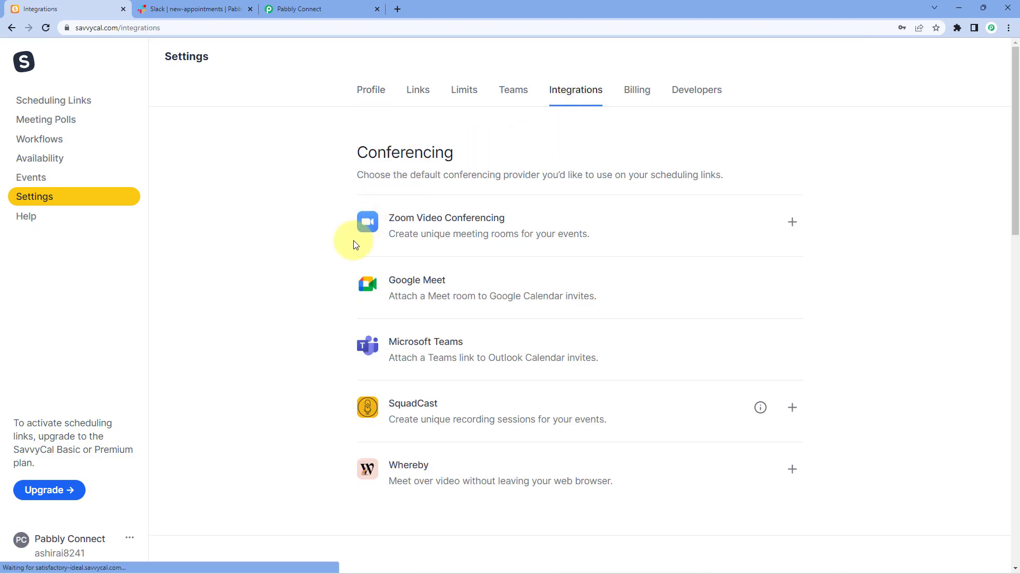
{"action": "scroll", "coordinate": [318, 234], "scroll_direction": "down", "scroll_amount": 5}
{"action": "scroll", "coordinate": [318, 234], "scroll_direction": "down", "scroll_amount": 5}
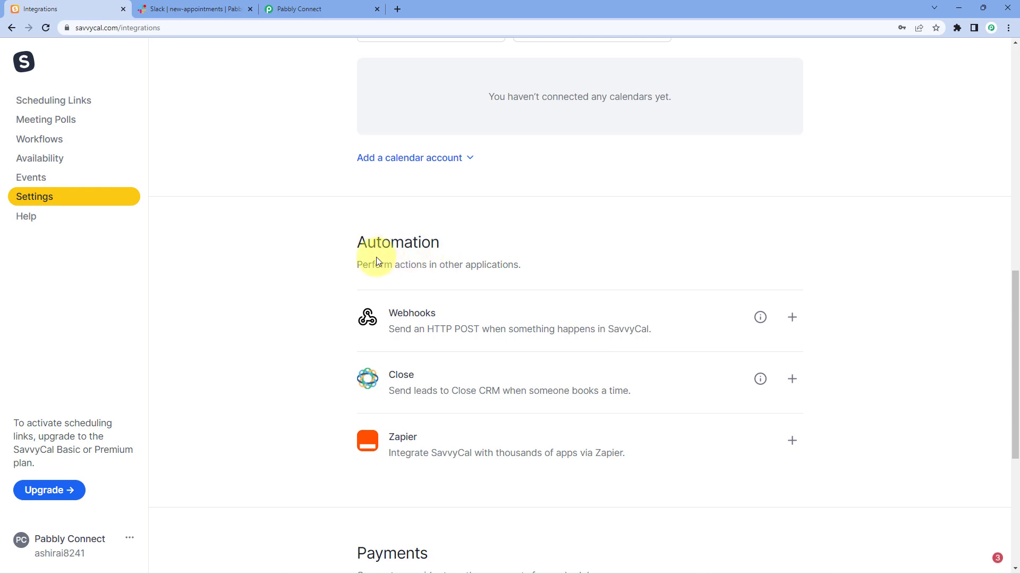
{"action": "scroll", "coordinate": [382, 263], "scroll_direction": "down", "scroll_amount": 1}
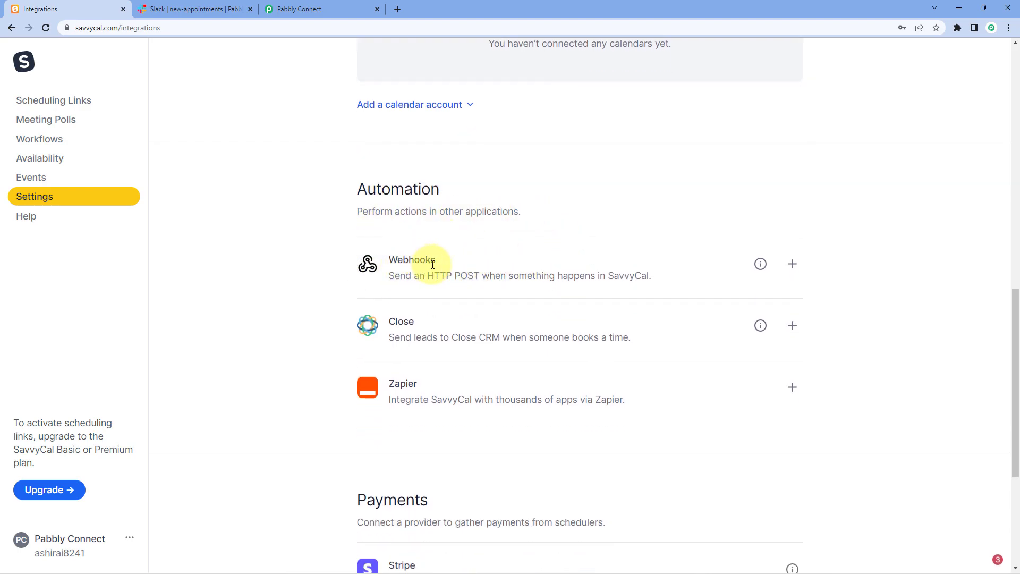
- Add a SavvyCal webhook with the pasted Pabbly Connect URL and save it
{"action": "left_click", "coordinate": [791, 265]}
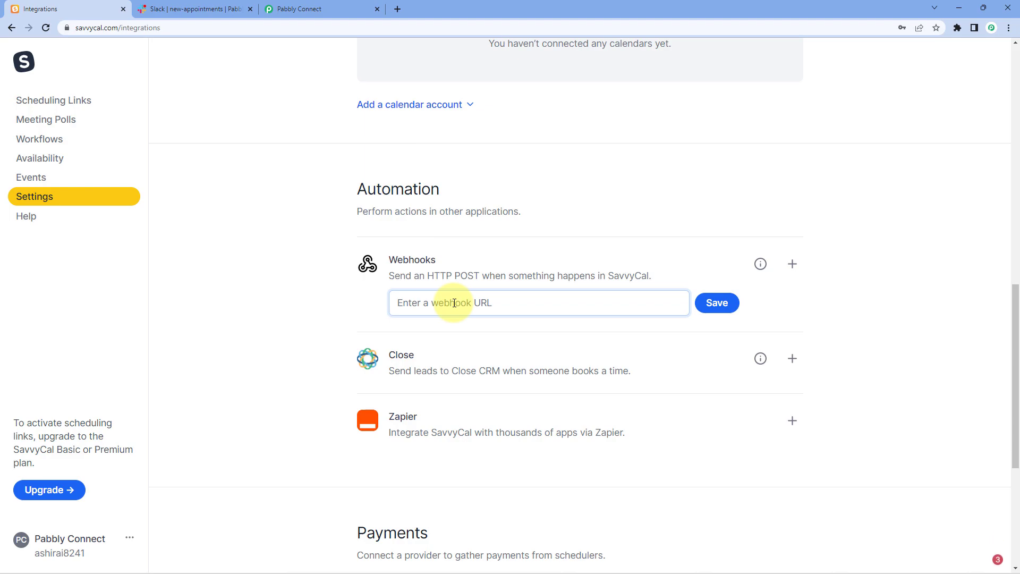
{"action": "key", "text": "ctrl+v"}
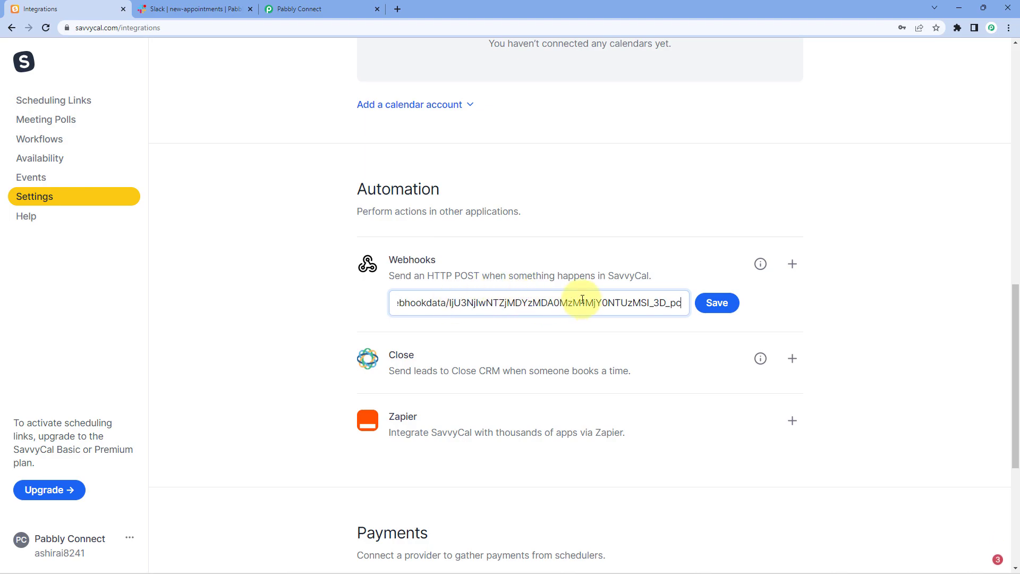
{"action": "left_click", "coordinate": [720, 303]}
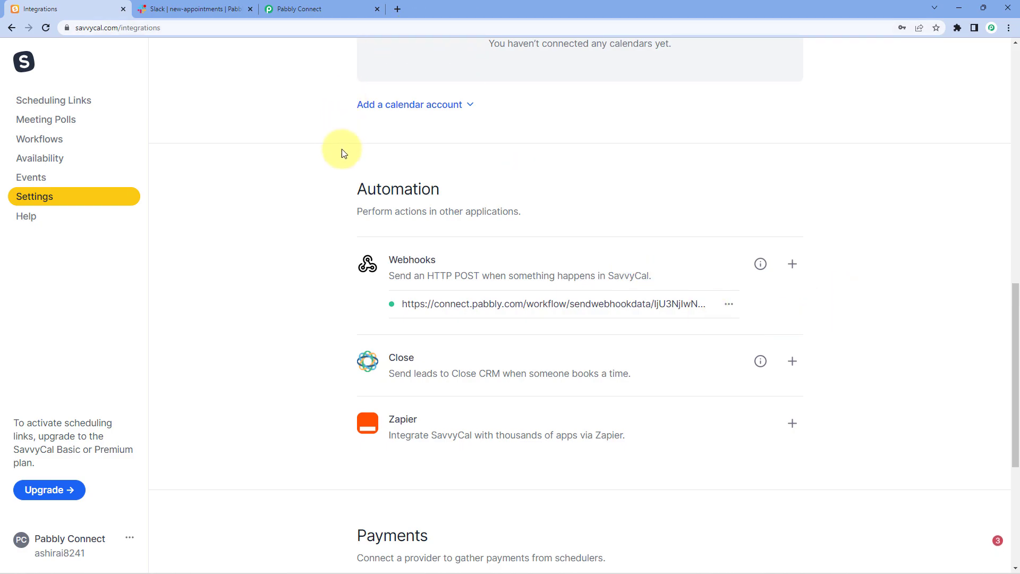
{"action": "scroll", "coordinate": [330, 208], "scroll_direction": "up", "scroll_amount": 5}
{"action": "scroll", "coordinate": [330, 209], "scroll_direction": "up", "scroll_amount": 8}
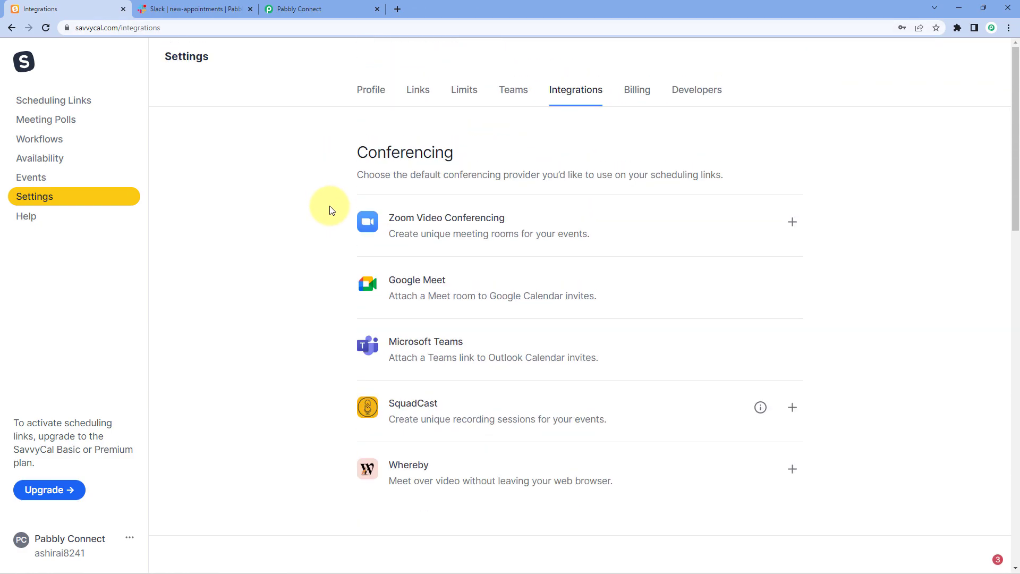
{"action": "left_click", "coordinate": [321, 6]}
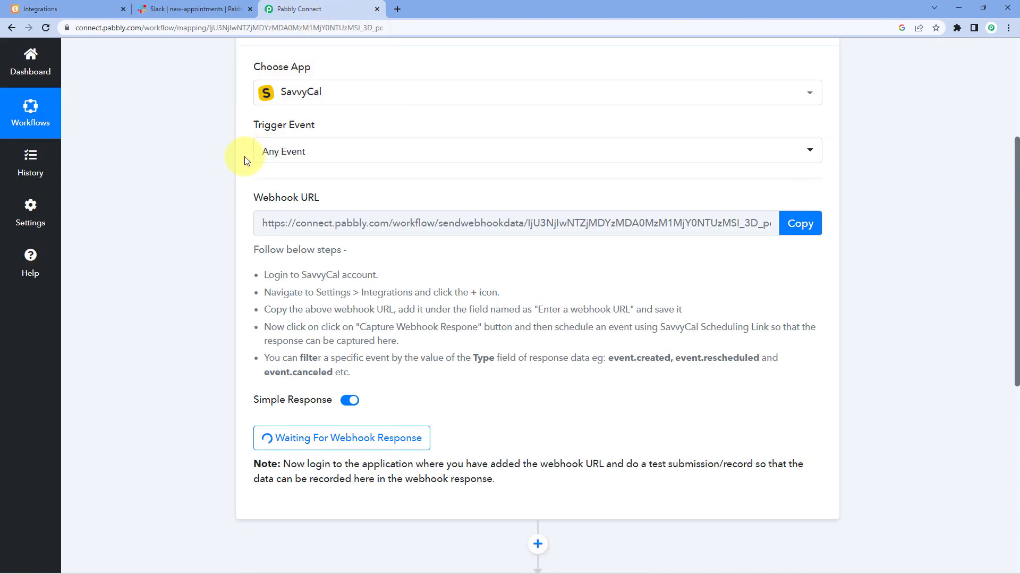
- Confirm the trigger awaits a webhook response, then show SavvyCal's Scheduling Links list
{"action": "scroll", "coordinate": [212, 201], "scroll_direction": "down", "scroll_amount": 1}
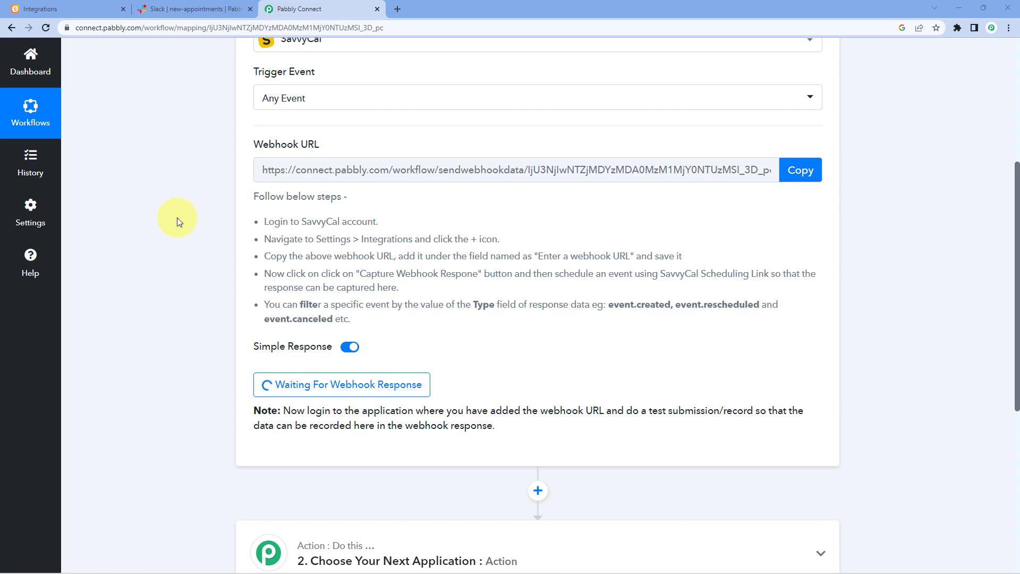
{"action": "left_click", "coordinate": [100, 8]}
{"action": "left_click", "coordinate": [79, 101]}
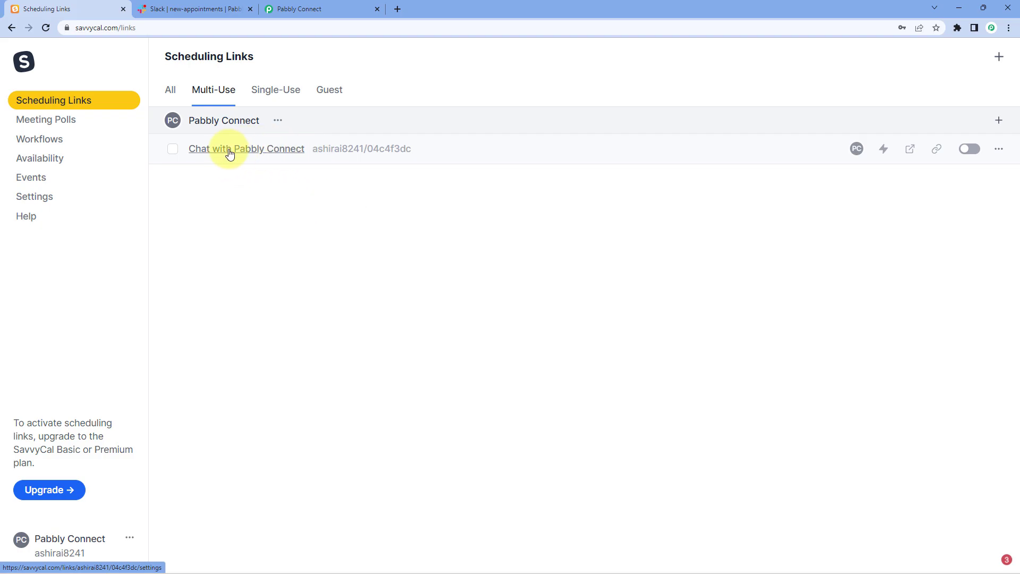
- Preview the Chat with Pabbly Connect booking page and pick the Tuesday 2:00 pm slot
{"action": "left_click", "coordinate": [277, 151]}
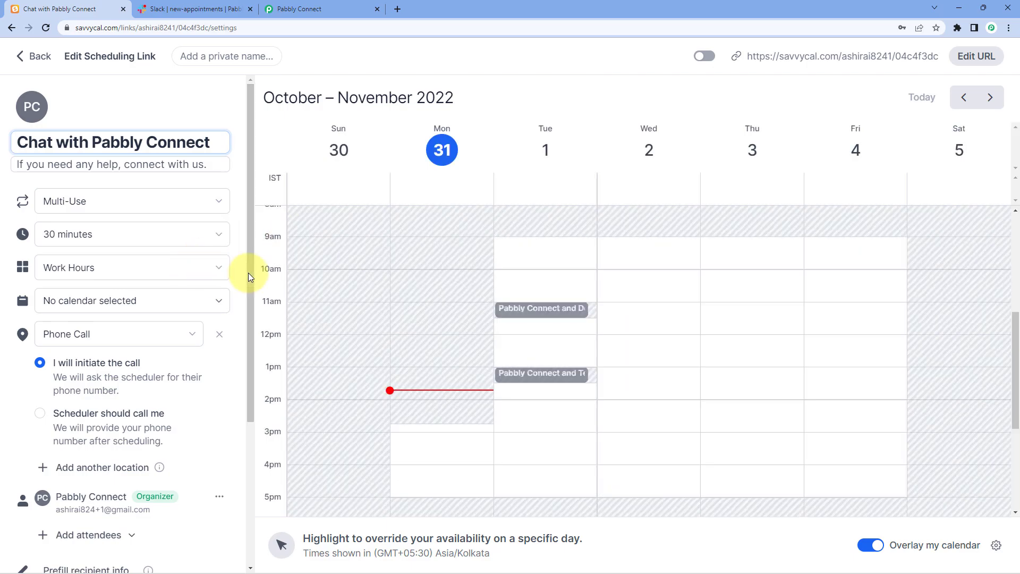
{"action": "scroll", "coordinate": [159, 297], "scroll_direction": "down", "scroll_amount": 3}
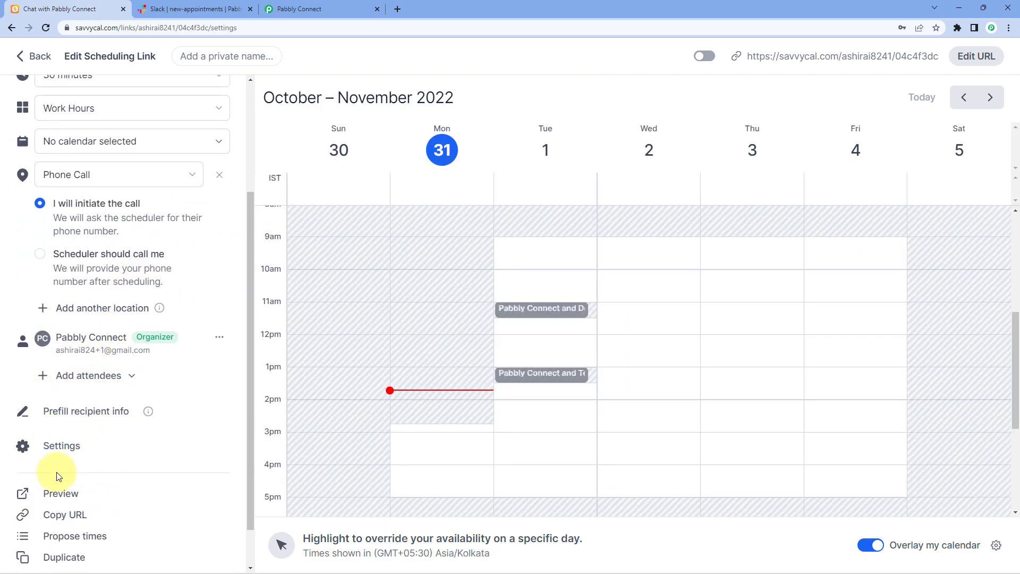
{"action": "left_click", "coordinate": [68, 498]}
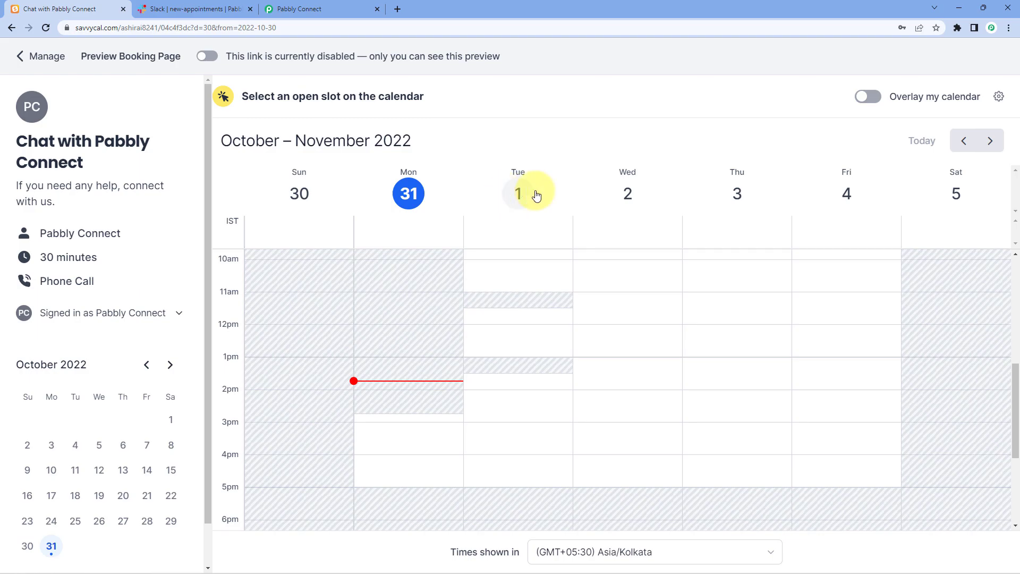
{"action": "left_click", "coordinate": [501, 399]}
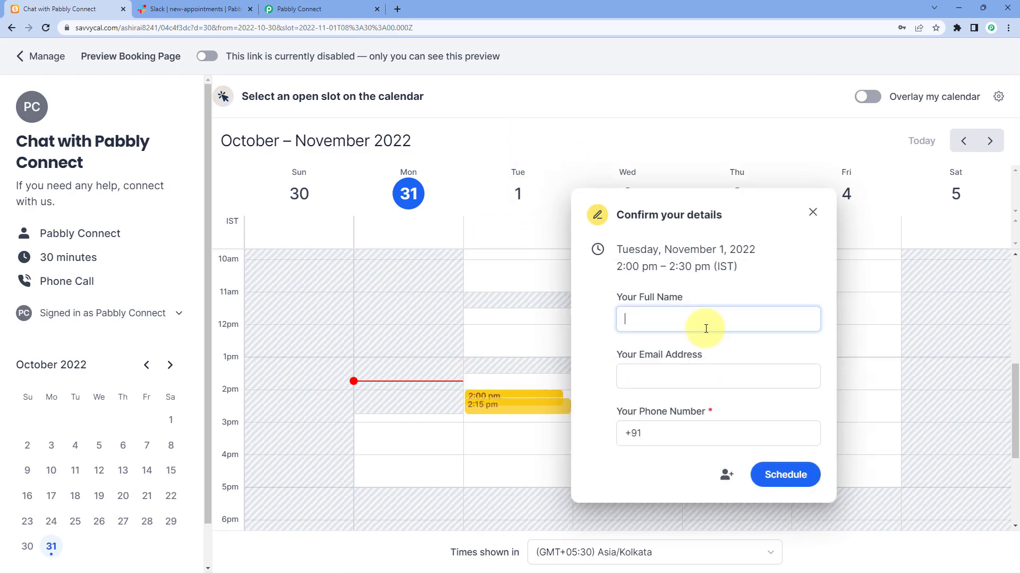
- Fill in a dummy booker name, e-mail and phone number, and schedule the test meeting
{"action": "type", "text": "Du"}
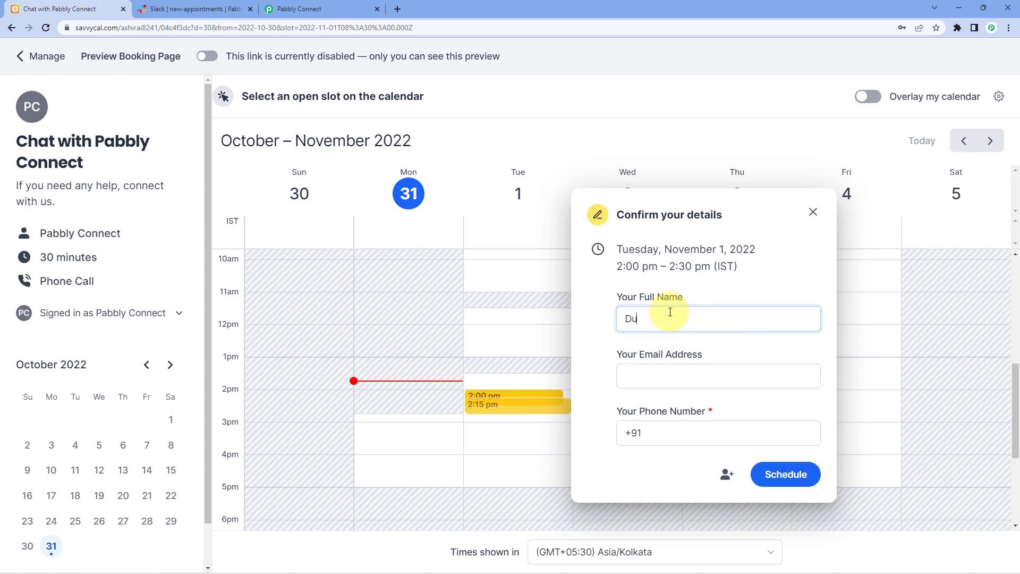
{"action": "type", "text": "my nam"}
{"action": "key", "text": "BackSpace"}
{"action": "type", "text": "Name"}
{"action": "key", "text": "Tab"}
{"action": "key", "text": "Tab"}
{"action": "type", "text": "93"}
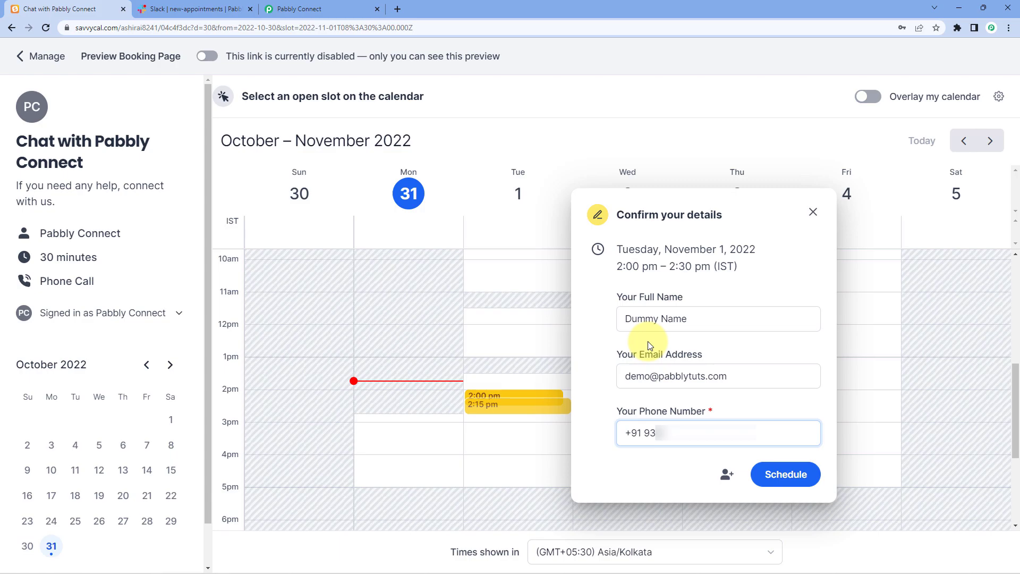
{"action": "type", "text": "?"}
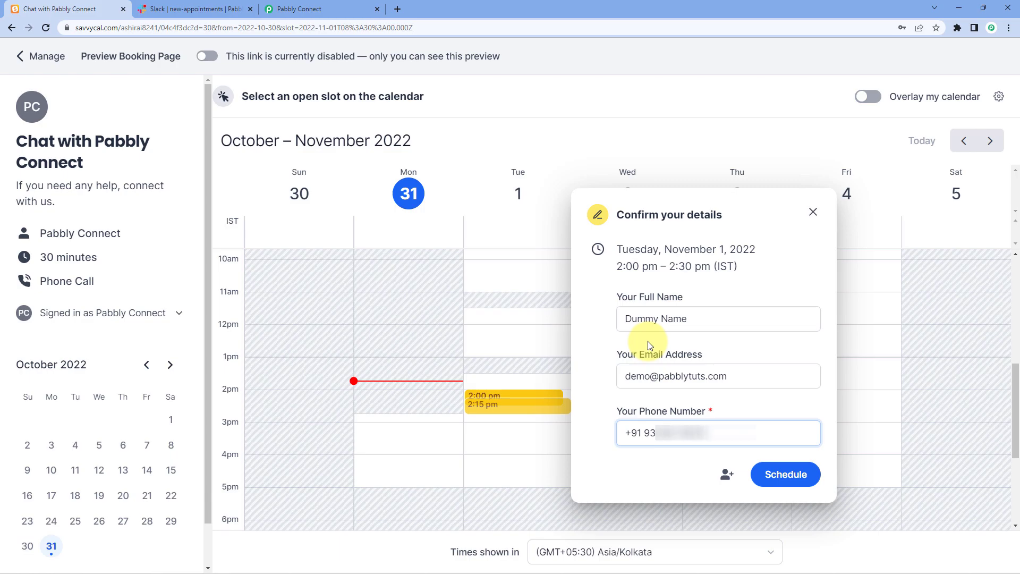
{"action": "left_click", "coordinate": [792, 478]}
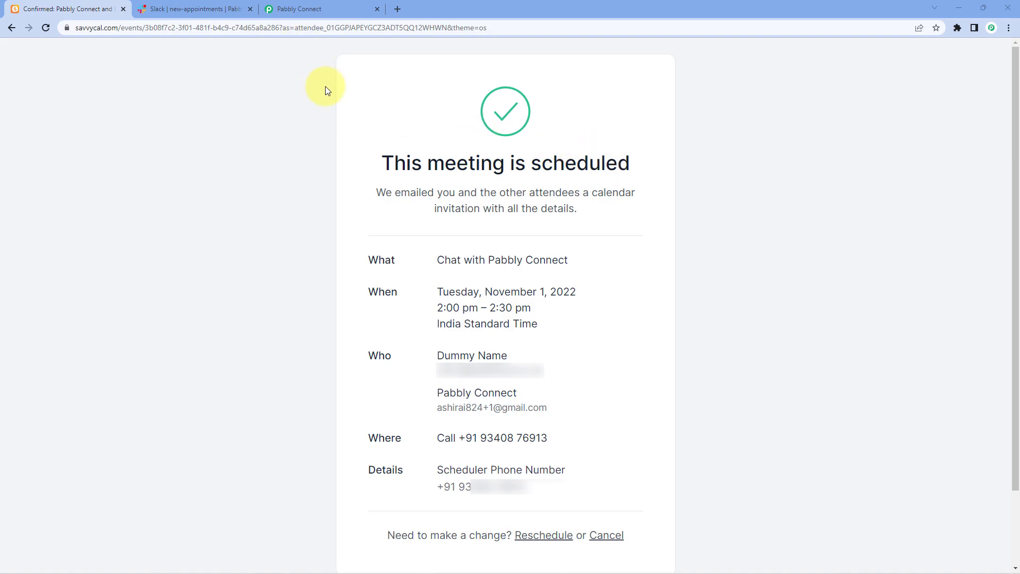
- Review the captured booking response, highlighting the Type value event.created
{"action": "left_click", "coordinate": [322, 2]}
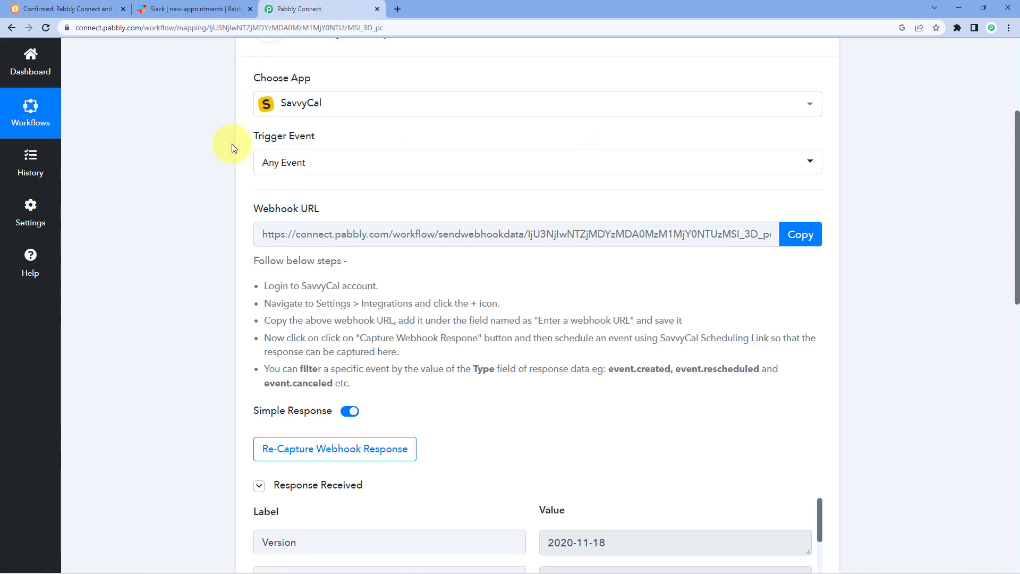
{"action": "scroll", "coordinate": [221, 165], "scroll_direction": "down", "scroll_amount": 2}
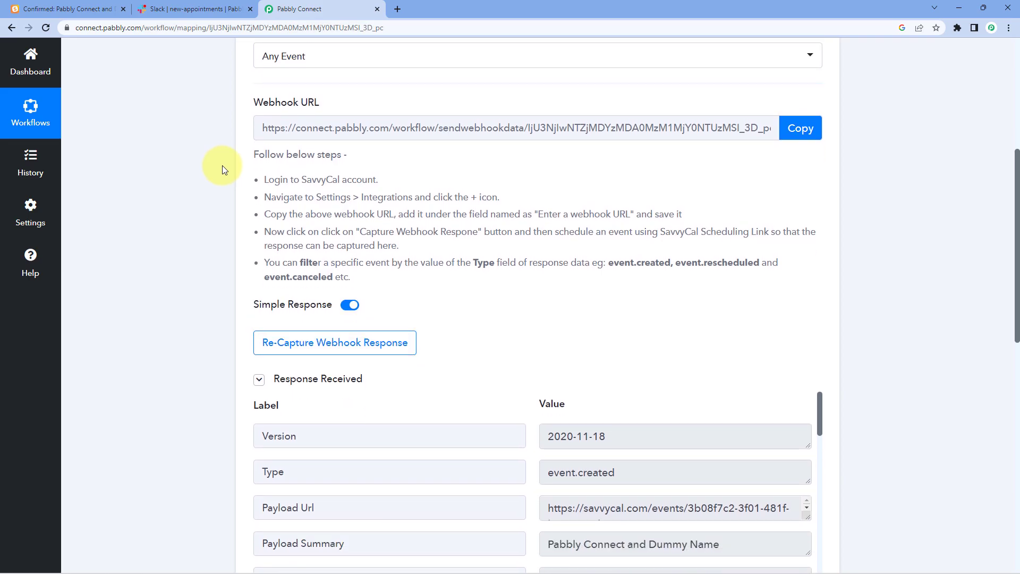
{"action": "scroll", "coordinate": [207, 237], "scroll_direction": "down", "scroll_amount": 1}
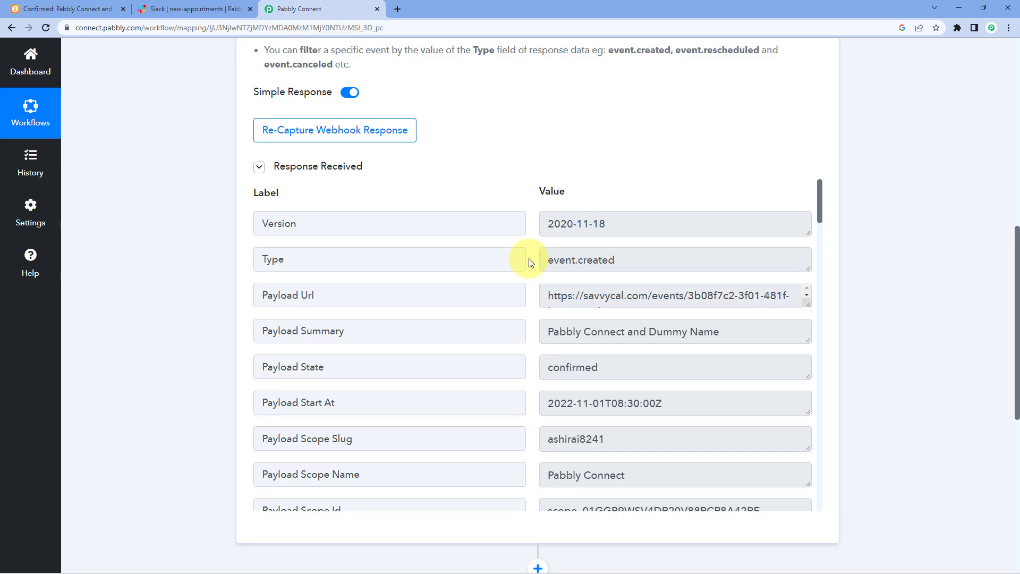
{"action": "scroll", "coordinate": [528, 263], "scroll_direction": "down", "scroll_amount": 1}
{"action": "left_click_drag", "start_coordinate": [732, 279], "coordinate": [512, 278]}
{"action": "left_click_drag", "start_coordinate": [659, 212], "coordinate": [472, 220]}
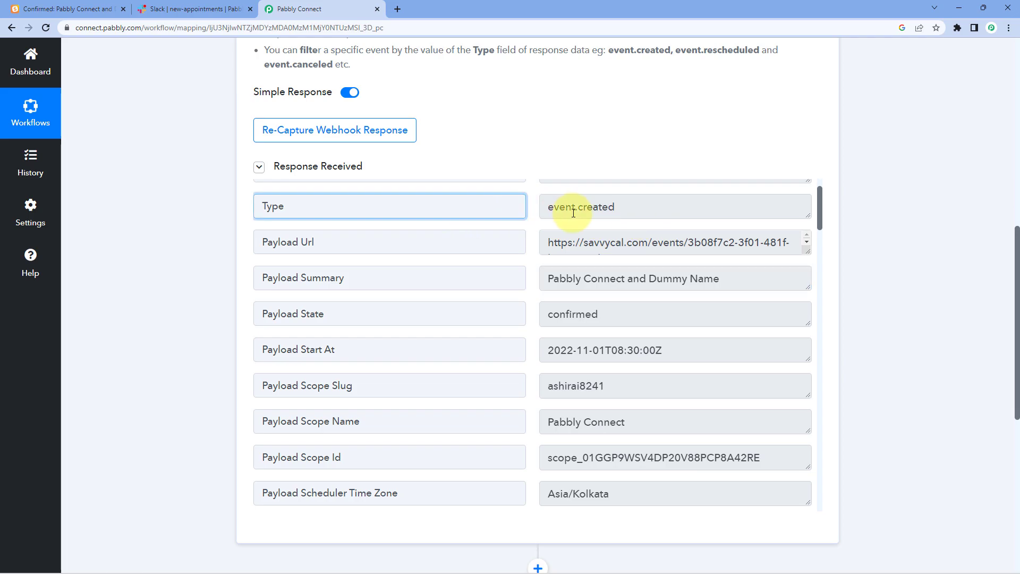
{"action": "left_click_drag", "start_coordinate": [557, 206], "coordinate": [548, 207]}
{"action": "left_click_drag", "start_coordinate": [613, 208], "coordinate": [642, 209]}
{"action": "left_click", "coordinate": [643, 209]}
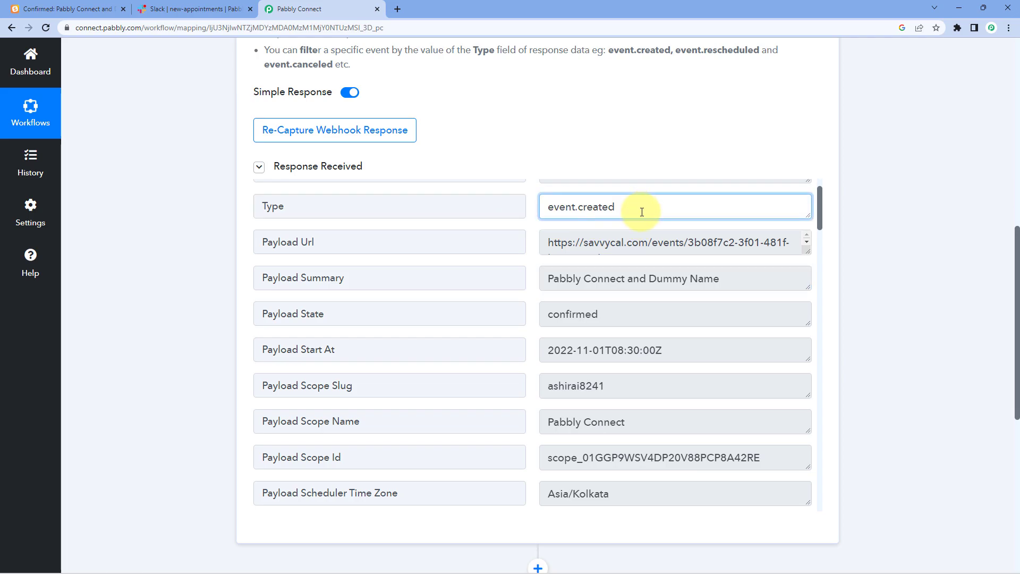
{"action": "scroll", "coordinate": [641, 218], "scroll_direction": "up", "scroll_amount": 1}
{"action": "mouse_move", "coordinate": [632, 264]}
{"action": "left_mouse_down"}
{"action": "mouse_move", "coordinate": [512, 264]}
{"action": "mouse_move", "coordinate": [629, 257]}
{"action": "left_mouse_up"}
{"action": "left_click", "coordinate": [534, 261]}
{"action": "left_click", "coordinate": [629, 258]}
{"action": "scroll", "coordinate": [523, 280], "scroll_direction": "down", "scroll_amount": 2}
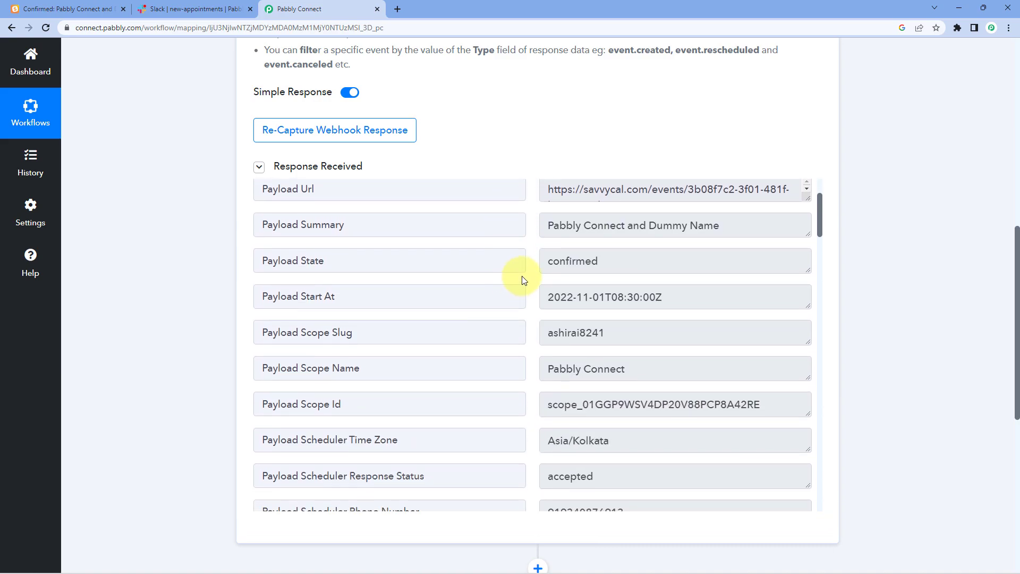
- Inspect the response's start time, Asia/Kolkata time zone and scheduler contact fields
{"action": "left_click_drag", "start_coordinate": [736, 296], "coordinate": [551, 298]}
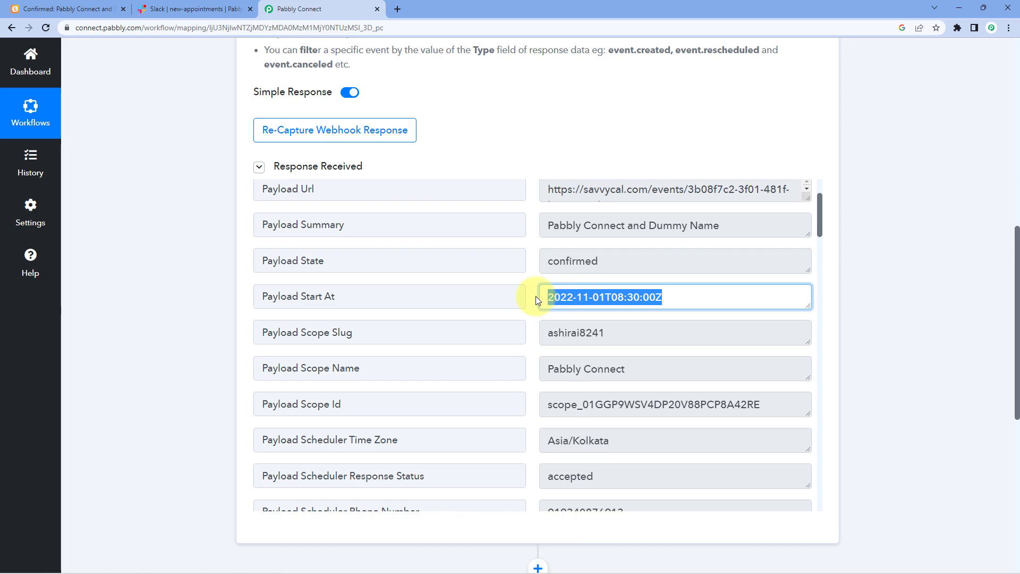
{"action": "left_click", "coordinate": [533, 296]}
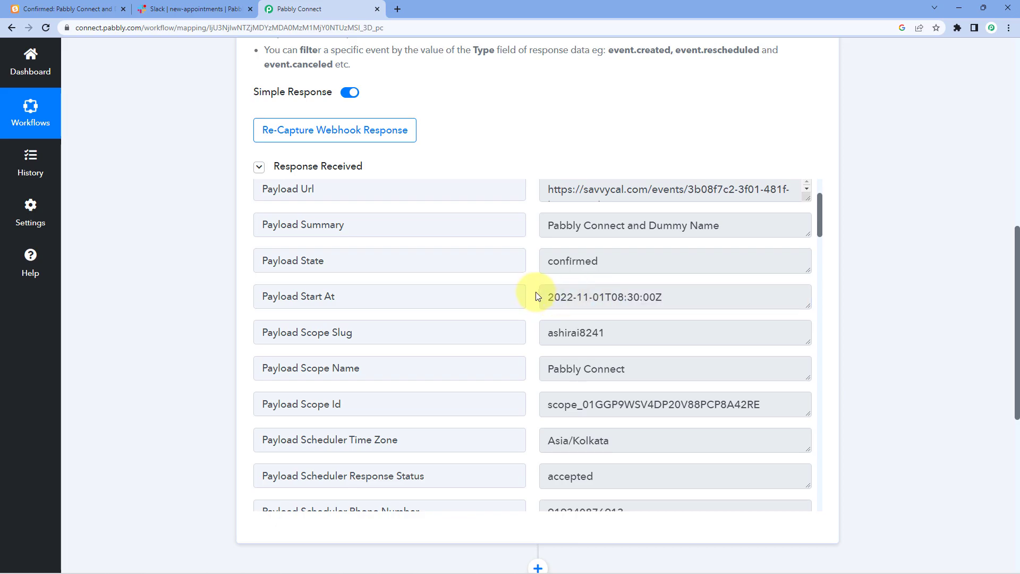
{"action": "scroll", "coordinate": [535, 294], "scroll_direction": "down", "scroll_amount": 3}
{"action": "left_click_drag", "start_coordinate": [667, 212], "coordinate": [538, 216]}
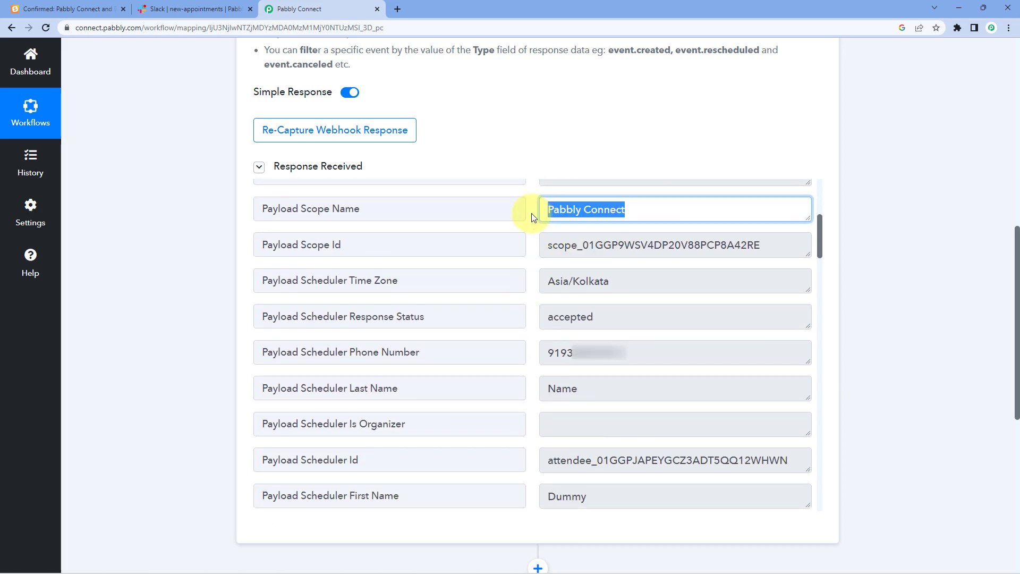
{"action": "left_click", "coordinate": [531, 212]}
{"action": "left_click", "coordinate": [542, 244]}
{"action": "left_click_drag", "start_coordinate": [652, 279], "coordinate": [529, 269]}
{"action": "left_click", "coordinate": [534, 264]}
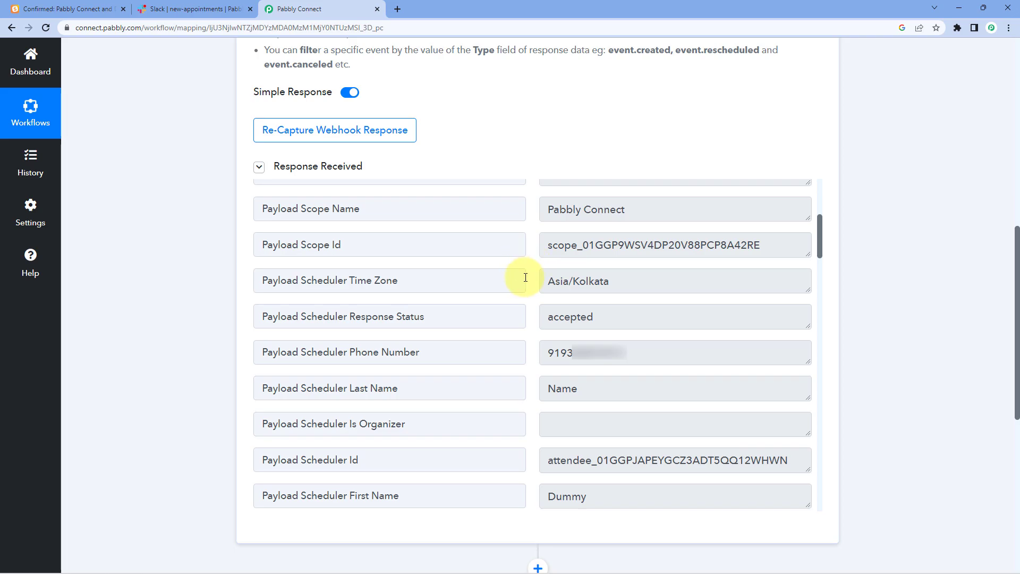
{"action": "left_click_drag", "start_coordinate": [664, 343], "coordinate": [527, 342]}
{"action": "left_click", "coordinate": [533, 305]}
{"action": "left_click_drag", "start_coordinate": [674, 355], "coordinate": [520, 374]}
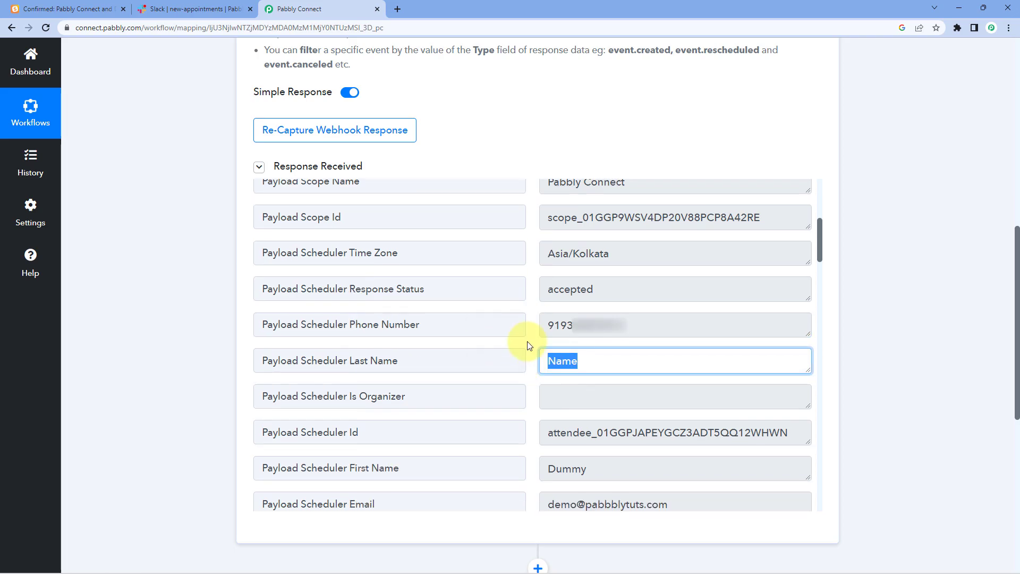
{"action": "scroll", "coordinate": [524, 341], "scroll_direction": "down", "scroll_amount": 3}
{"action": "left_click_drag", "start_coordinate": [609, 337], "coordinate": [521, 341]}
{"action": "left_click_drag", "start_coordinate": [683, 369], "coordinate": [521, 378]}
{"action": "left_click_drag", "start_coordinate": [667, 412], "coordinate": [523, 395]}
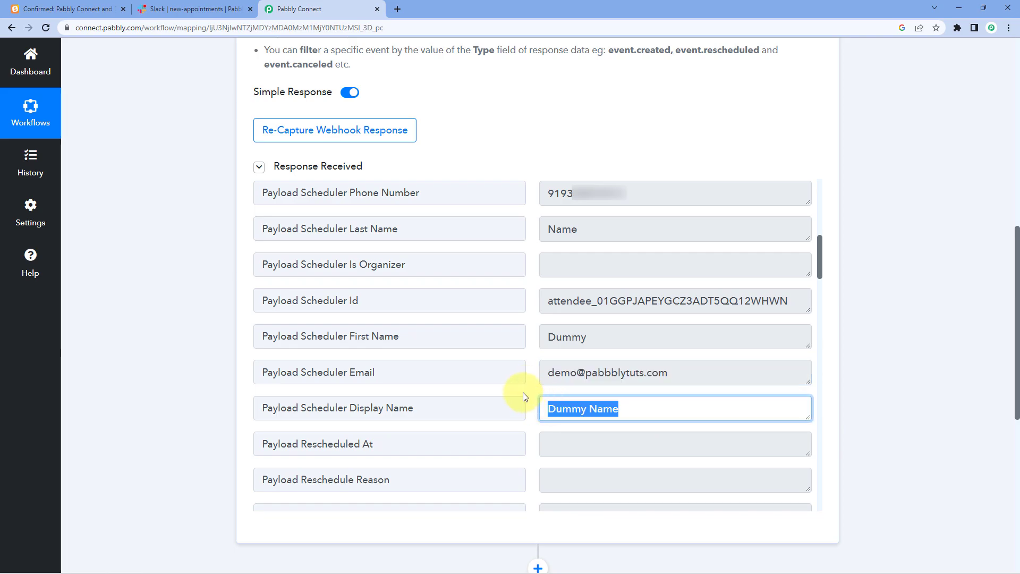
{"action": "left_click", "coordinate": [530, 321]}
- Recheck the event.created Type value and expand the next action step
{"action": "scroll", "coordinate": [531, 322], "scroll_direction": "down", "scroll_amount": 6}
{"action": "scroll", "coordinate": [531, 321], "scroll_direction": "down", "scroll_amount": 4}
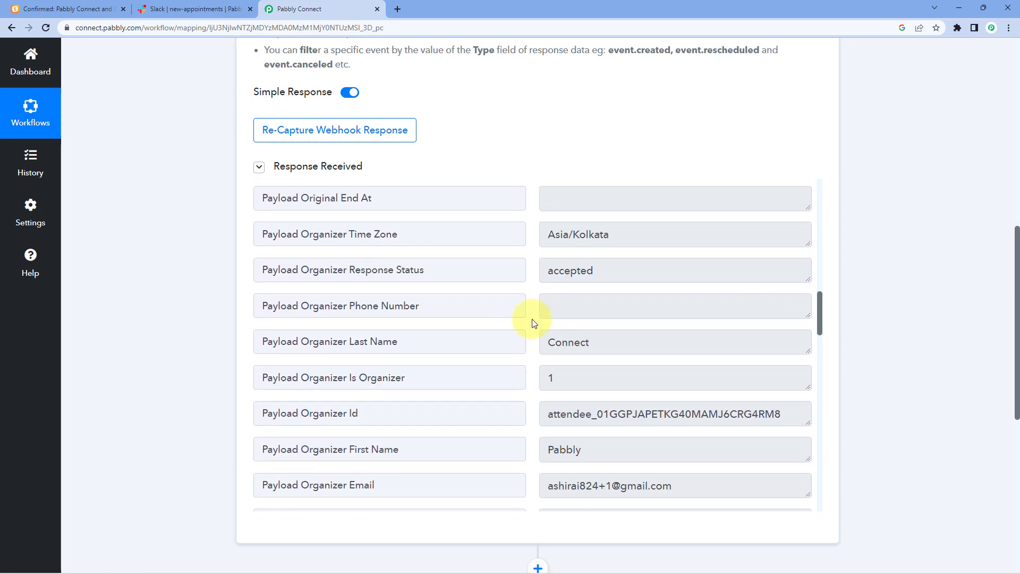
{"action": "scroll", "coordinate": [525, 323], "scroll_direction": "up", "scroll_amount": 9}
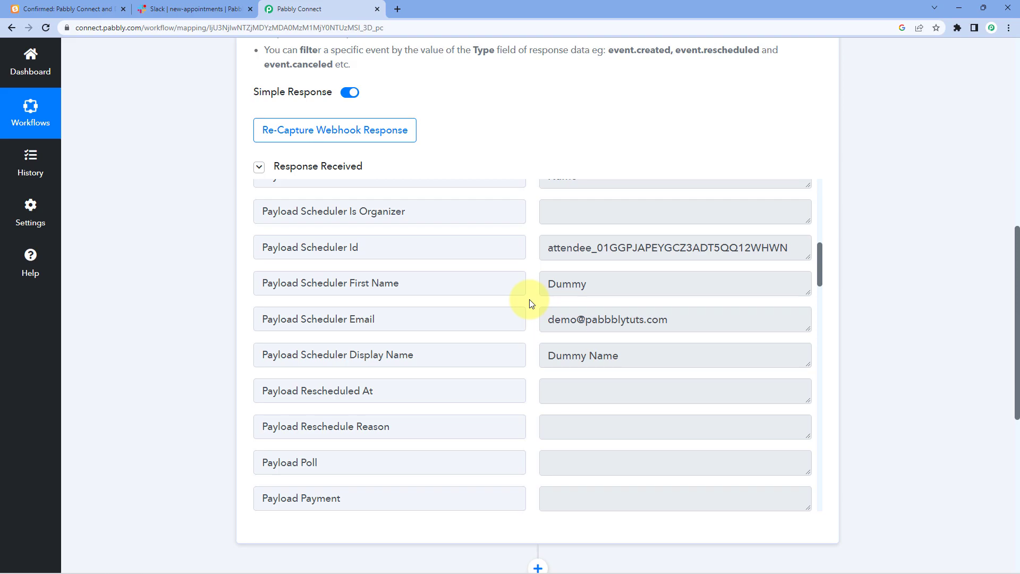
{"action": "scroll", "coordinate": [529, 303], "scroll_direction": "up", "scroll_amount": 10}
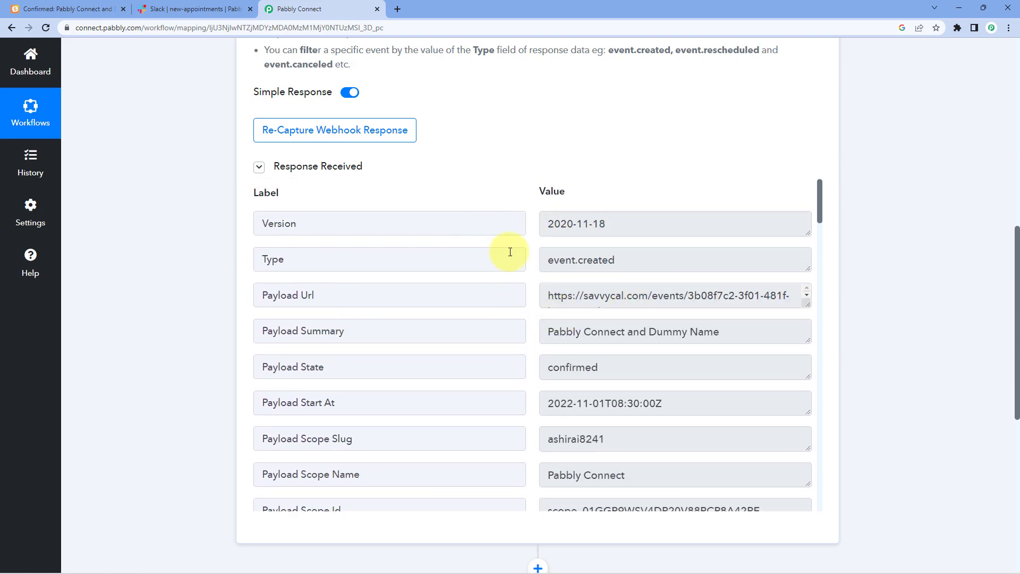
{"action": "left_click_drag", "start_coordinate": [548, 261], "coordinate": [616, 262]}
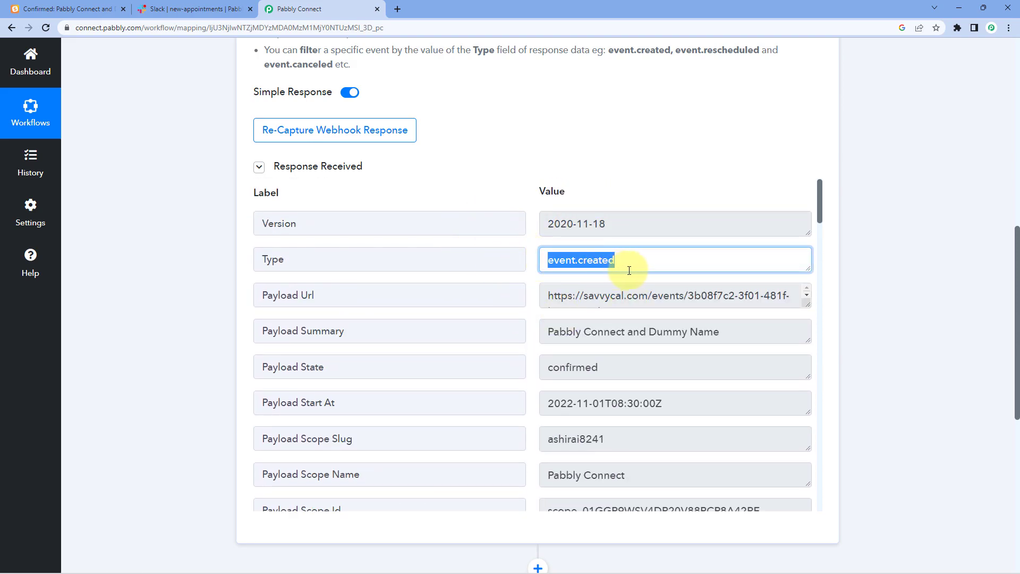
{"action": "left_click", "coordinate": [629, 271]}
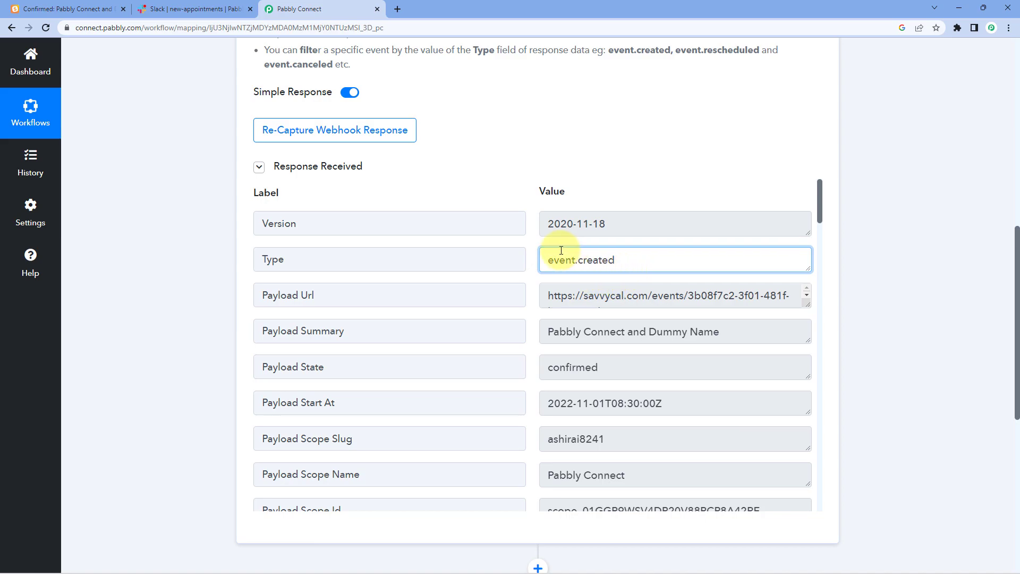
{"action": "left_click", "coordinate": [534, 243]}
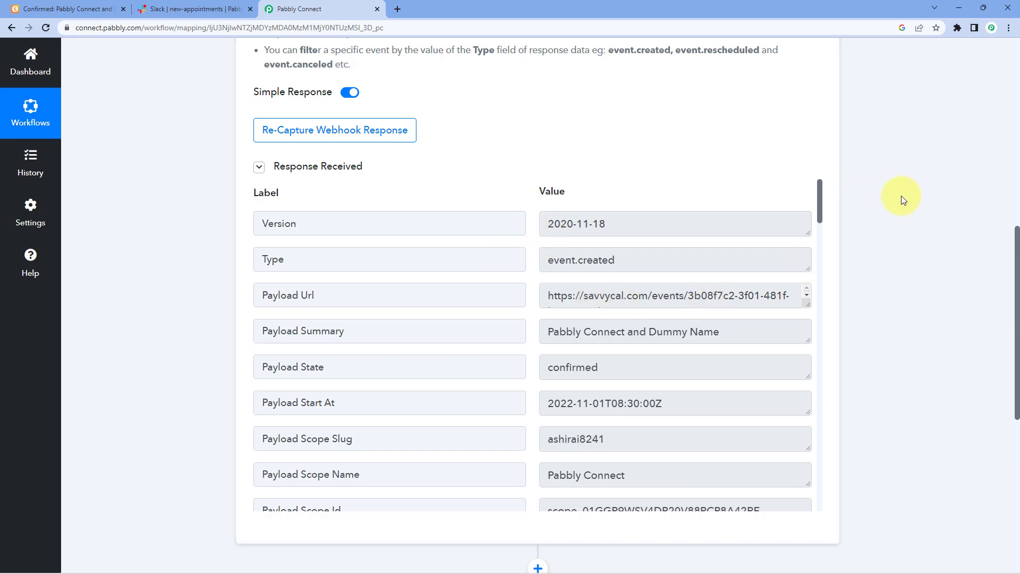
{"action": "scroll", "coordinate": [898, 202], "scroll_direction": "down", "scroll_amount": 8}
{"action": "left_click", "coordinate": [490, 184]}
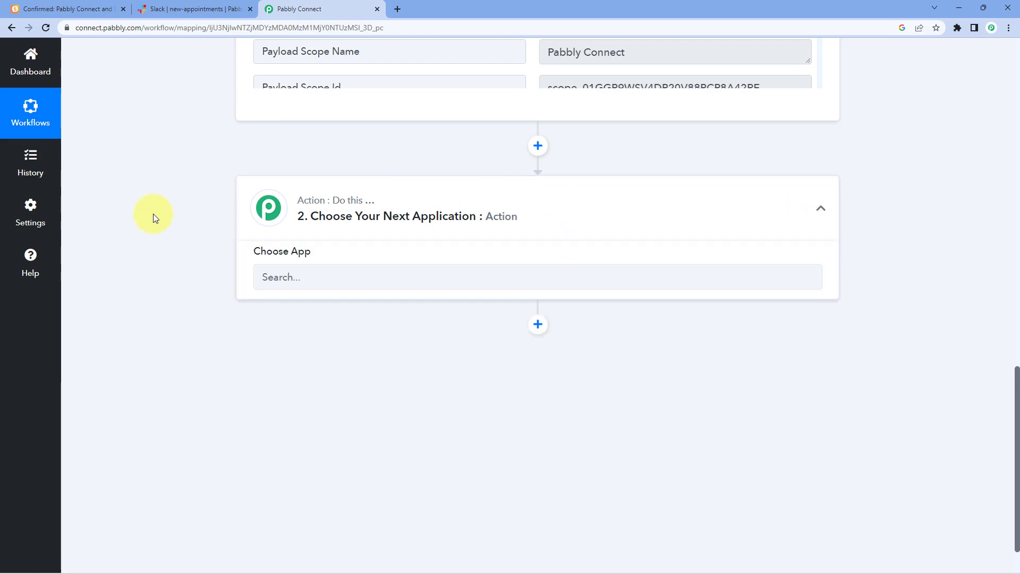
- Choose Filter by Pabbly for the action step, then review the event.created Type value
{"action": "left_click", "coordinate": [320, 178]}
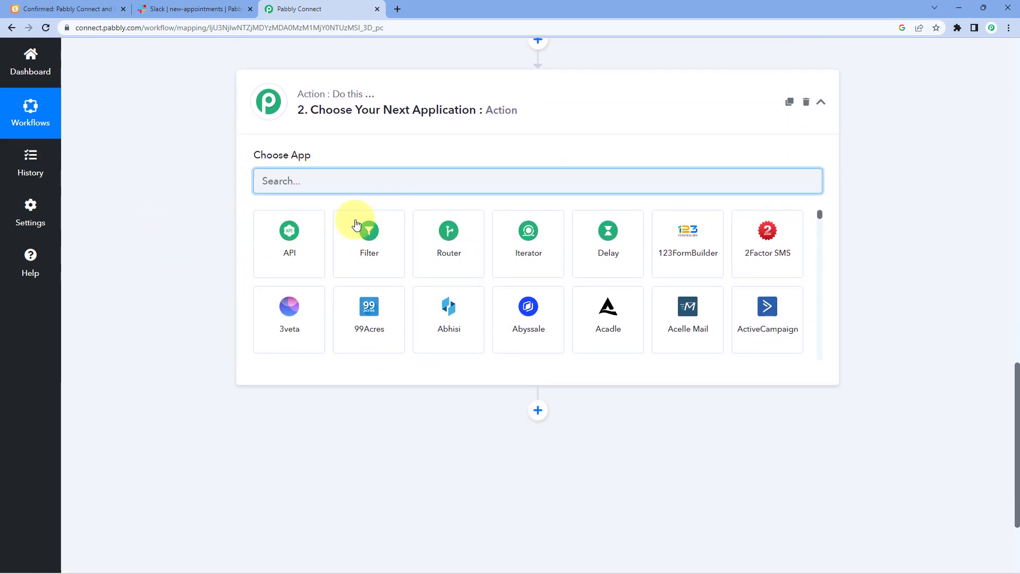
{"action": "left_click", "coordinate": [383, 238]}
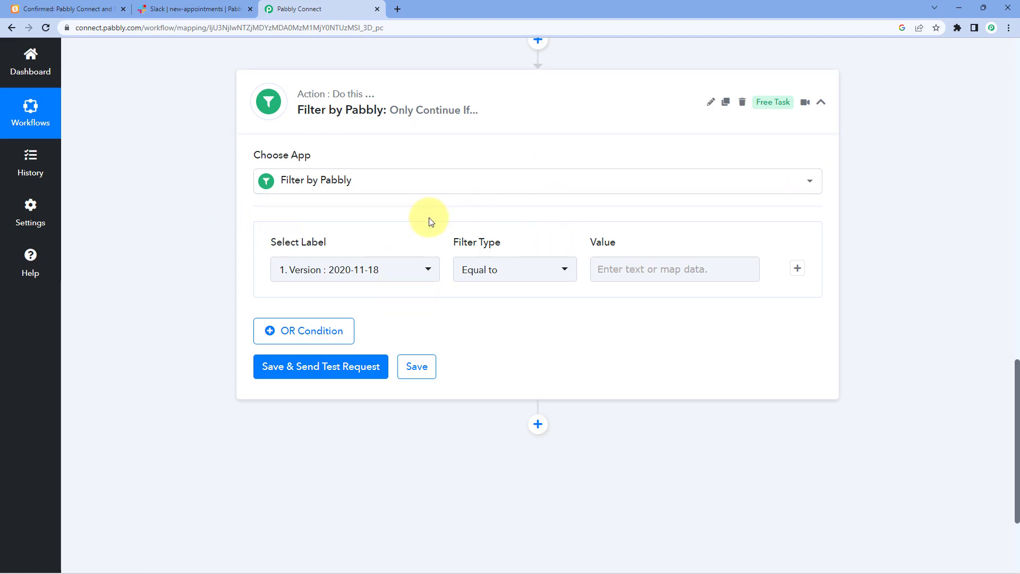
{"action": "scroll", "coordinate": [510, 198], "scroll_direction": "up", "scroll_amount": 9}
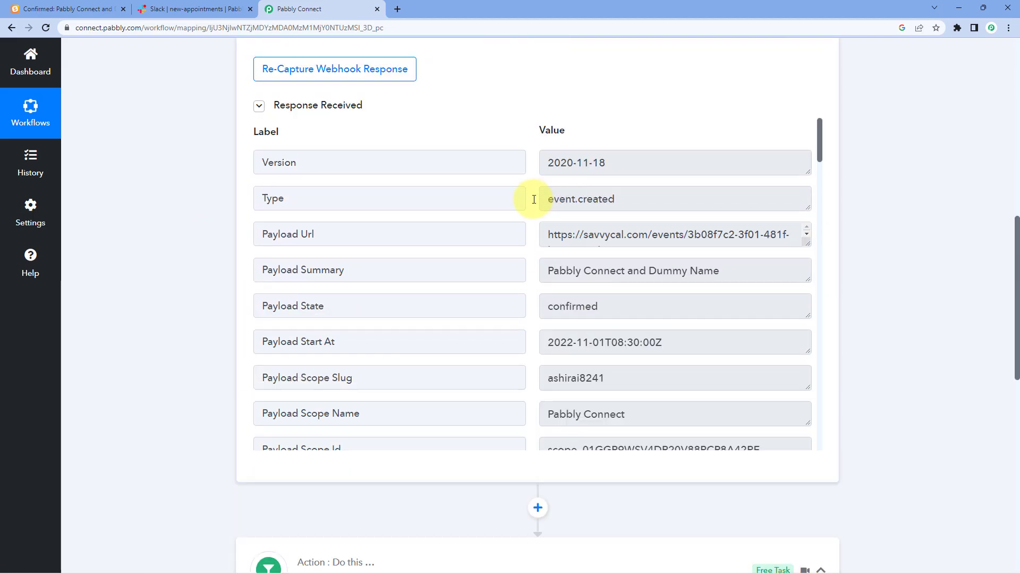
{"action": "left_click_drag", "start_coordinate": [356, 202], "coordinate": [234, 198]}
{"action": "left_click_drag", "start_coordinate": [617, 209], "coordinate": [542, 208]}
{"action": "left_click", "coordinate": [532, 210]}
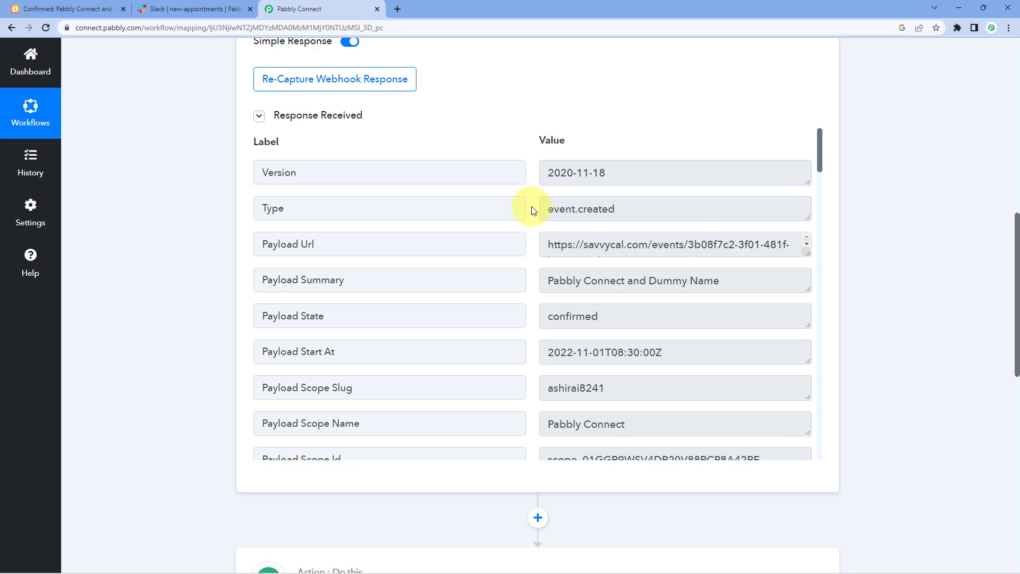
{"action": "left_click_drag", "start_coordinate": [546, 209], "coordinate": [644, 212]}
{"action": "left_click", "coordinate": [583, 208]}
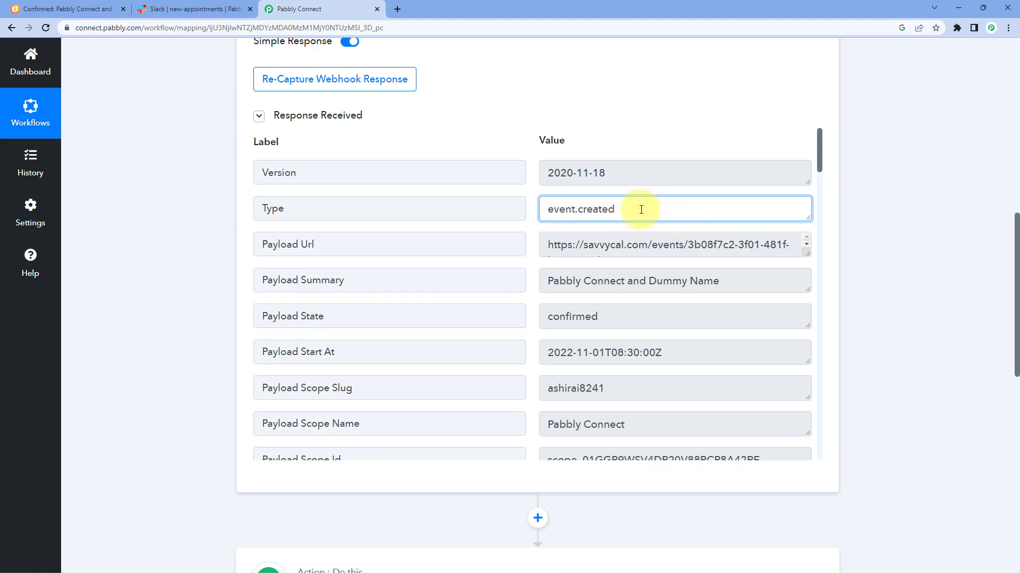
{"action": "left_click", "coordinate": [533, 205]}
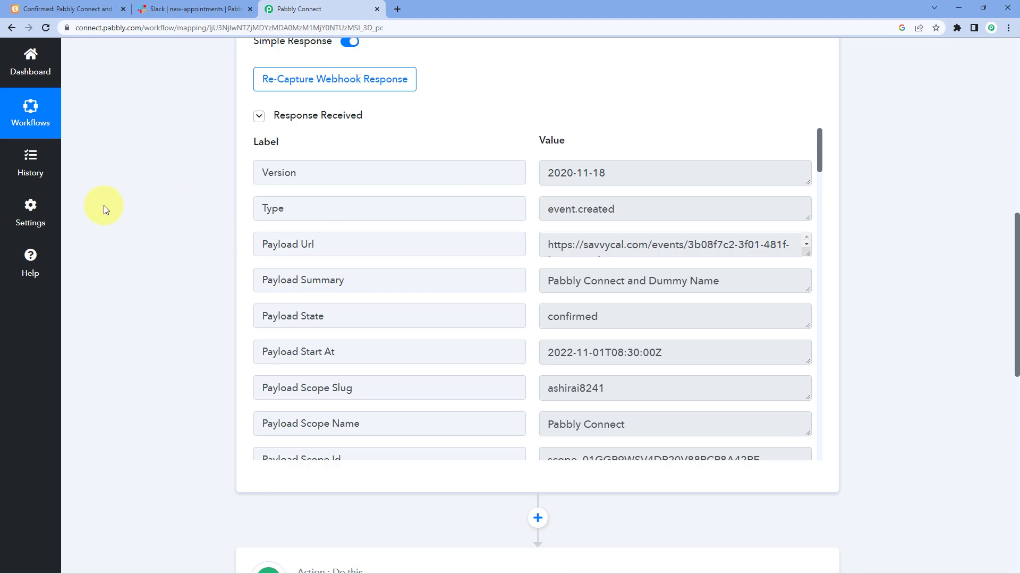
{"action": "scroll", "coordinate": [215, 220], "scroll_direction": "down", "scroll_amount": 10}
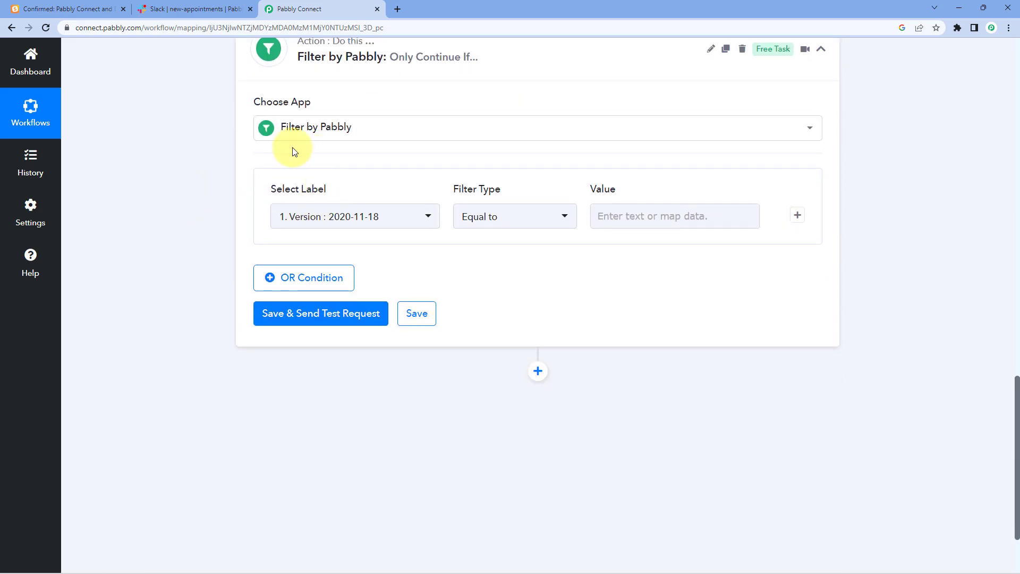
- Set the filter field to the SavvyCal trigger's Type with the Equal to comparison
{"action": "left_click", "coordinate": [429, 219]}
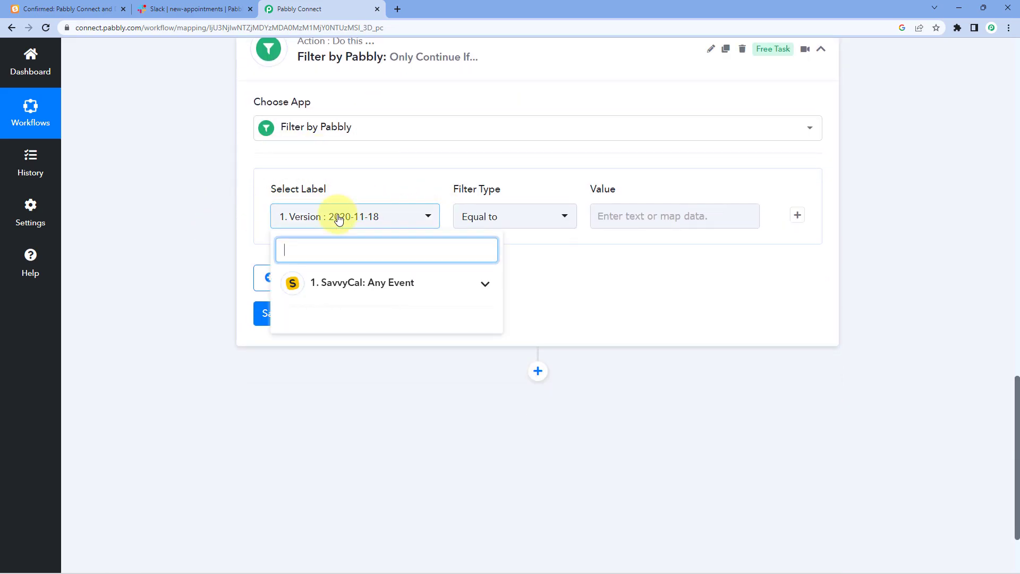
{"action": "left_click", "coordinate": [394, 284]}
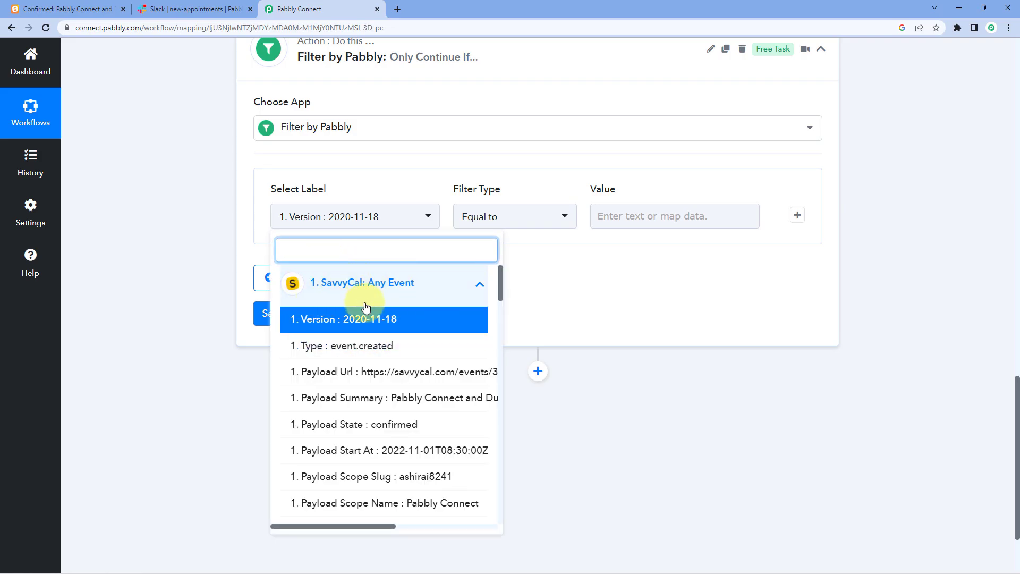
{"action": "left_click", "coordinate": [319, 346]}
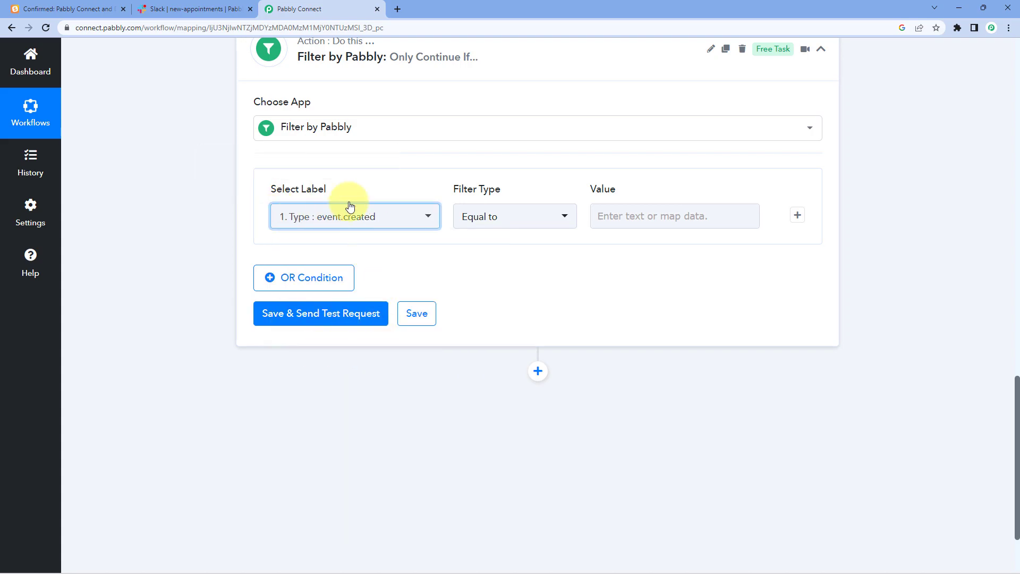
{"action": "left_click", "coordinate": [299, 216]}
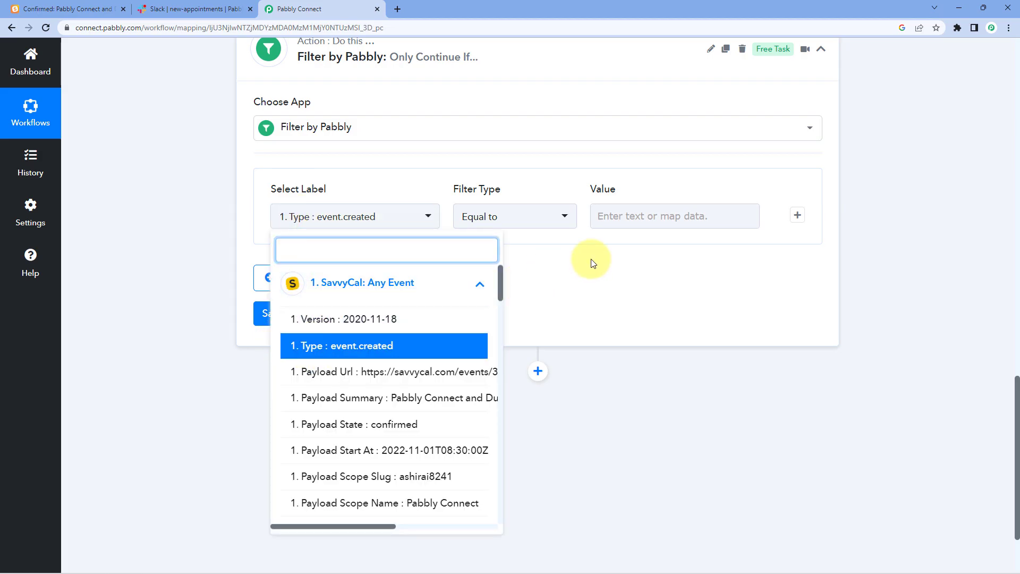
{"action": "left_click", "coordinate": [564, 261]}
{"action": "left_click", "coordinate": [491, 216]}
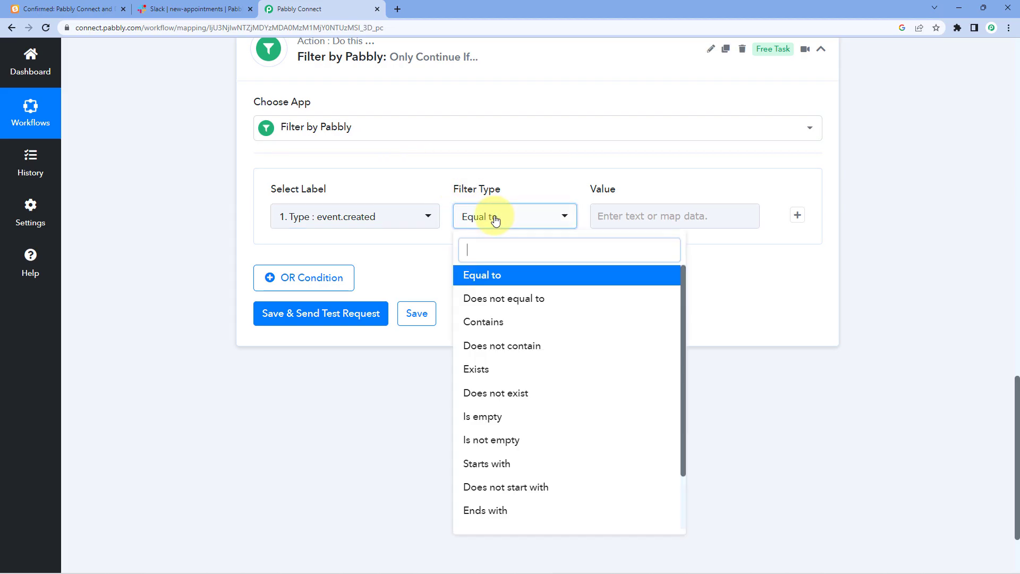
{"action": "left_click", "coordinate": [513, 277]}
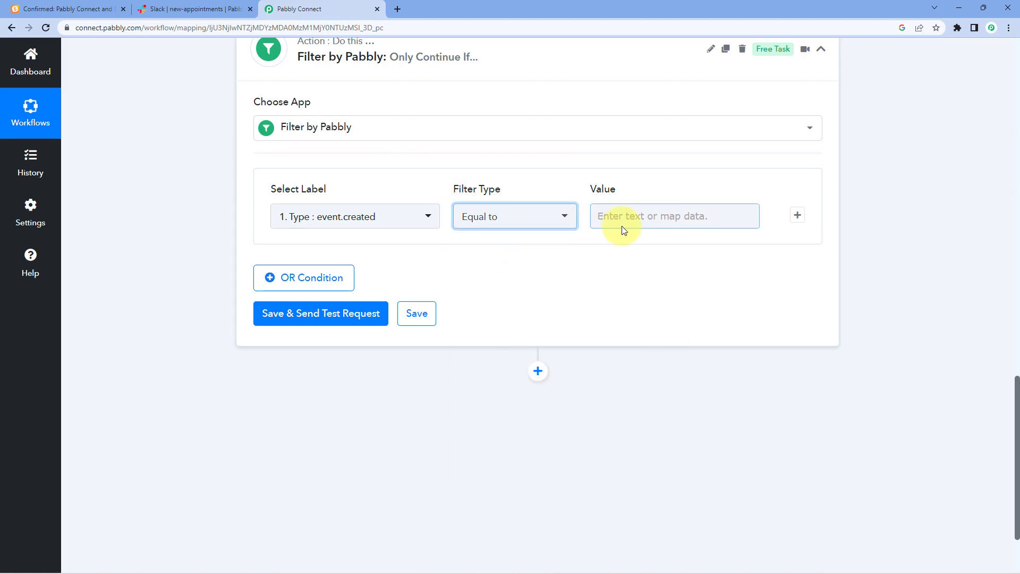
- Copy the event.created value from the trigger response
{"action": "scroll", "coordinate": [576, 198], "scroll_direction": "up", "scroll_amount": 9}
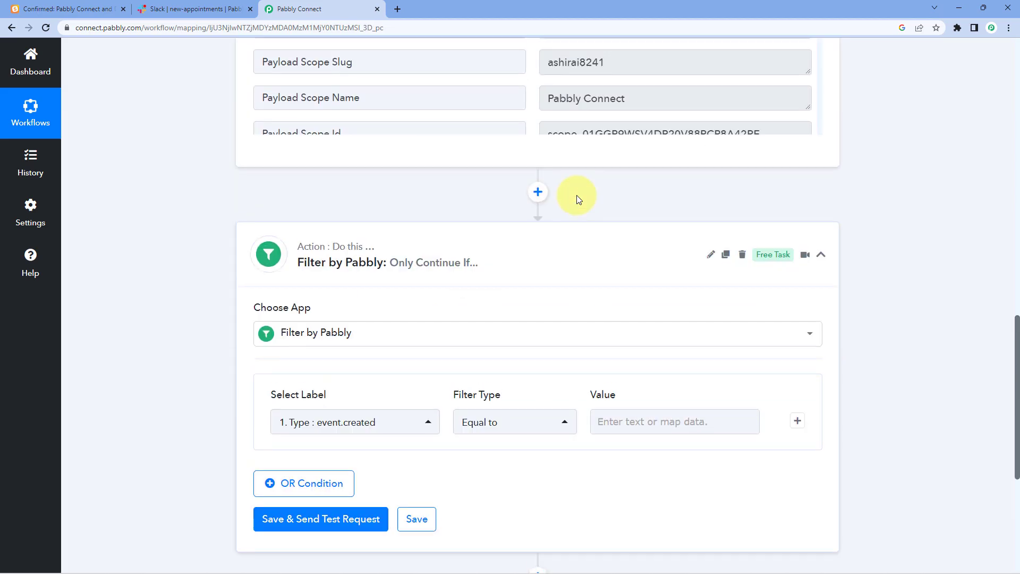
{"action": "double_click", "coordinate": [639, 157]}
{"action": "right_click", "coordinate": [570, 161]}
{"action": "left_click", "coordinate": [590, 169]}
{"action": "left_click", "coordinate": [530, 178]}
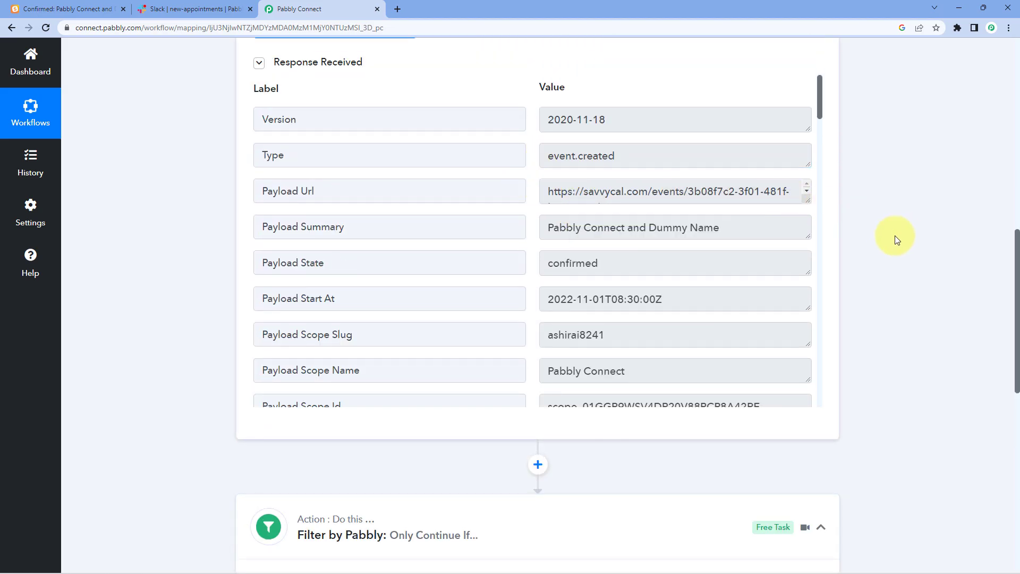
{"action": "scroll", "coordinate": [903, 236], "scroll_direction": "down", "scroll_amount": 7}
{"action": "scroll", "coordinate": [785, 221], "scroll_direction": "down", "scroll_amount": 1}
- Paste event.created into the filter Value and save with a test request
{"action": "left_click", "coordinate": [637, 268]}
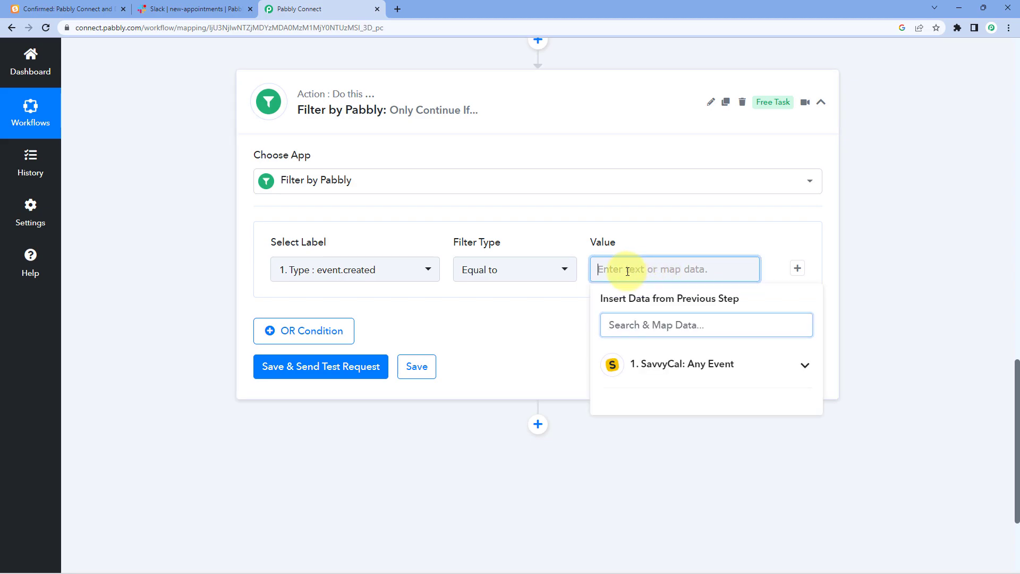
{"action": "right_click", "coordinate": [627, 273]}
{"action": "left_click", "coordinate": [650, 358]}
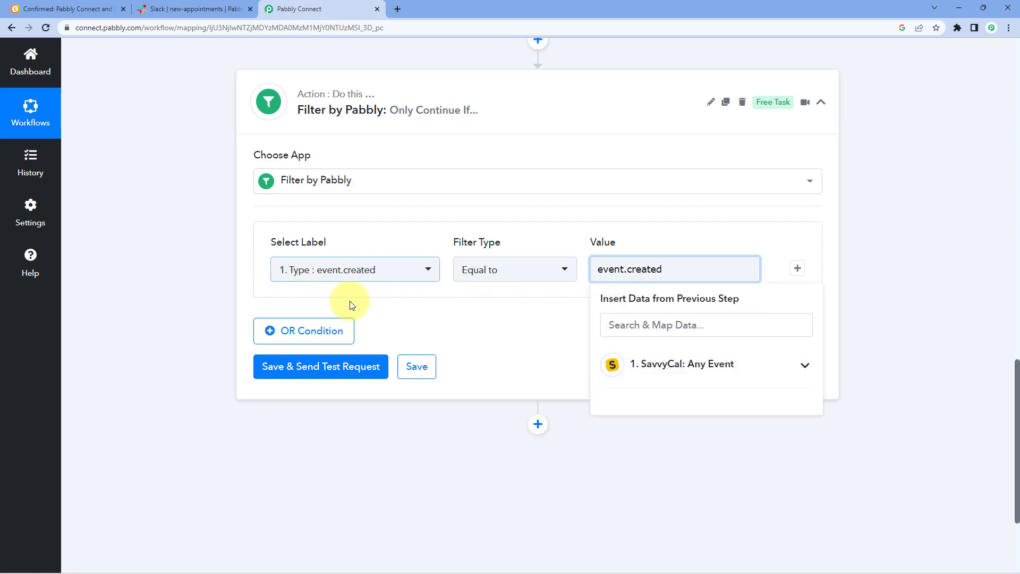
{"action": "left_click", "coordinate": [361, 305]}
{"action": "left_click_drag", "start_coordinate": [674, 272], "coordinate": [572, 261]}
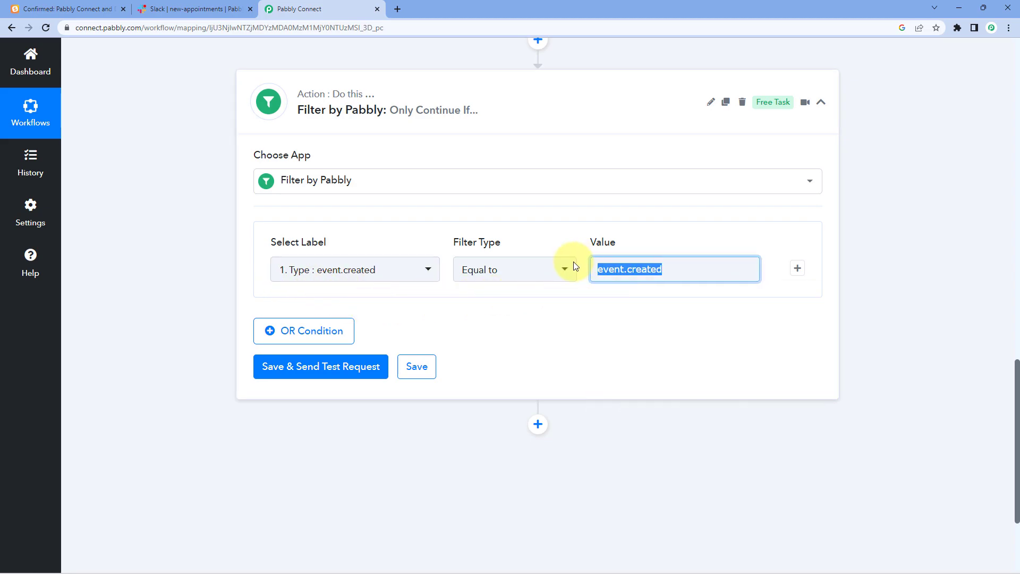
{"action": "left_click", "coordinate": [561, 237]}
{"action": "left_click", "coordinate": [666, 265]}
{"action": "left_click", "coordinate": [660, 239]}
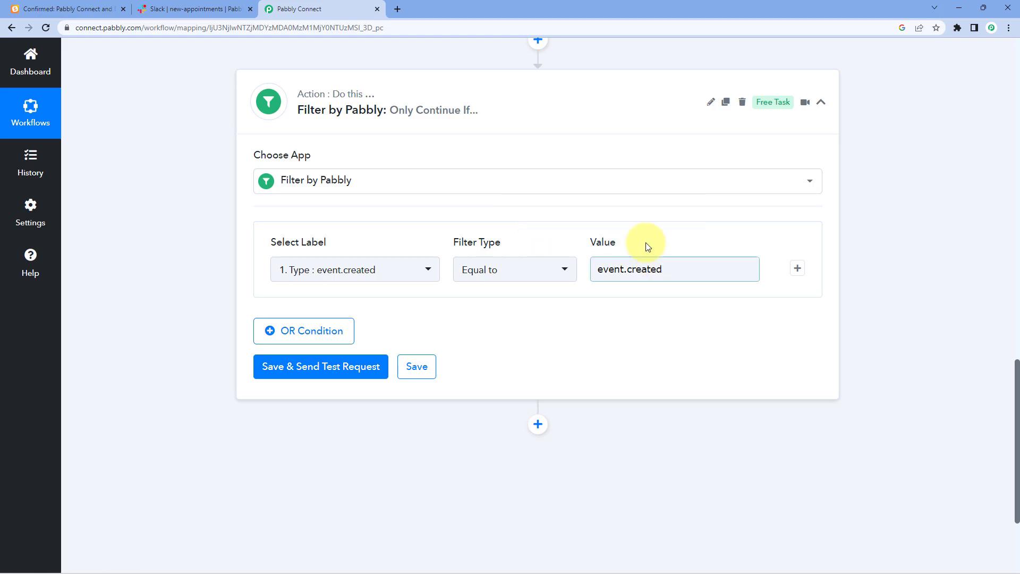
{"action": "left_click", "coordinate": [352, 368]}
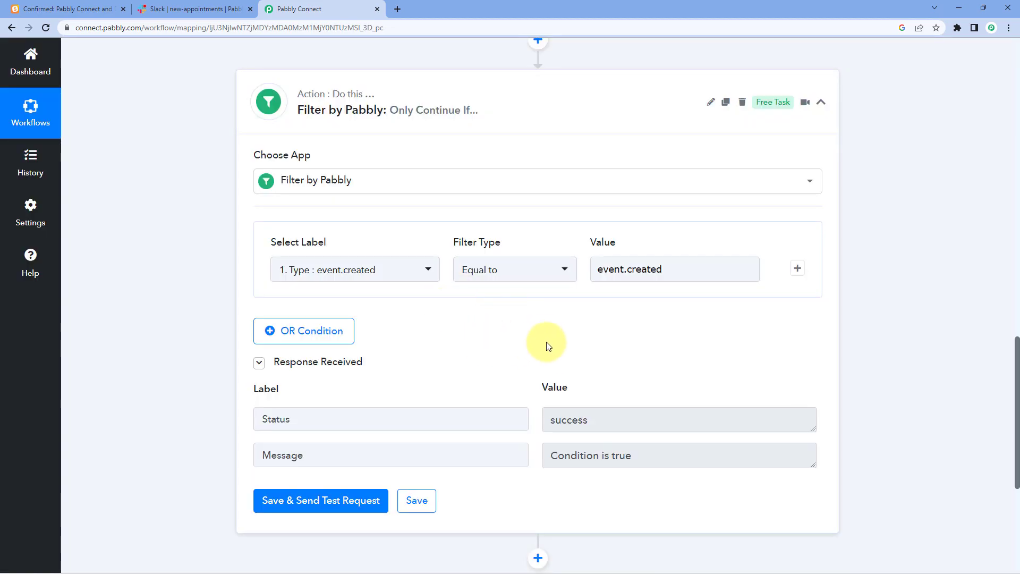
- Review the event.created Type value and the filter's 'Condition is true' result
{"action": "scroll", "coordinate": [530, 346], "scroll_direction": "up", "scroll_amount": 10}
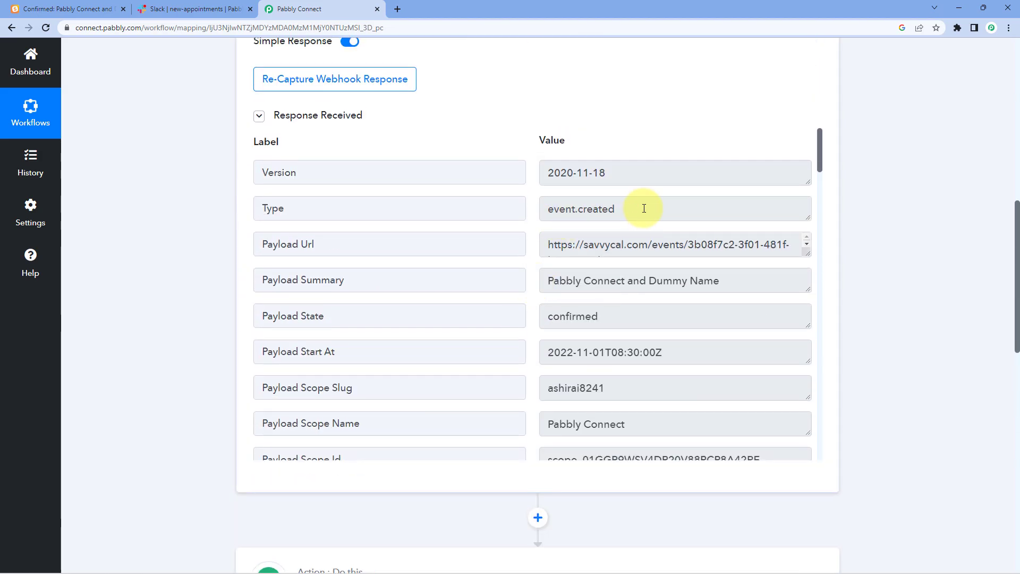
{"action": "triple_click", "coordinate": [619, 212]}
{"action": "scroll", "coordinate": [206, 273], "scroll_direction": "down", "scroll_amount": 10}
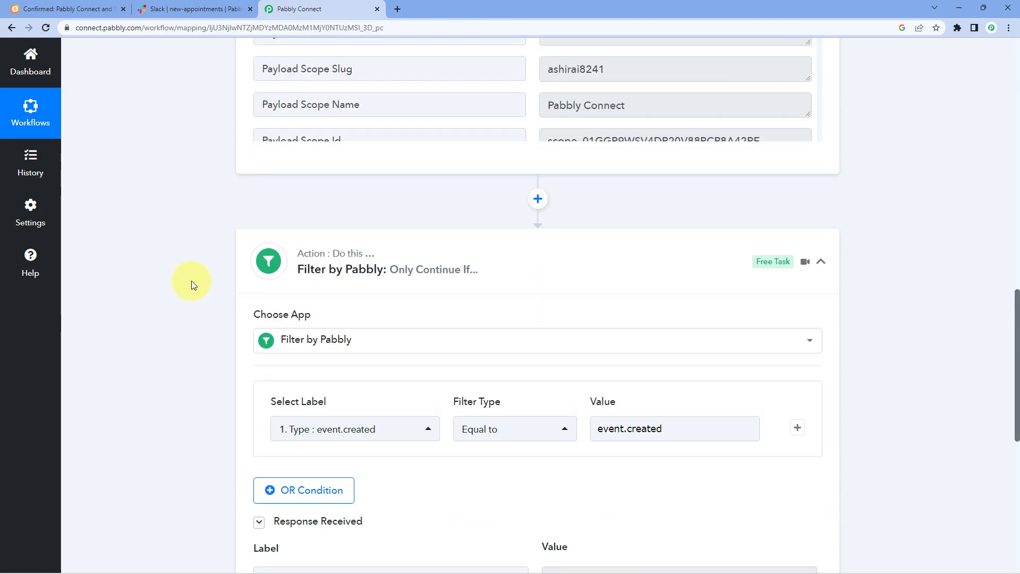
{"action": "scroll", "coordinate": [635, 228], "scroll_direction": "down", "scroll_amount": 2}
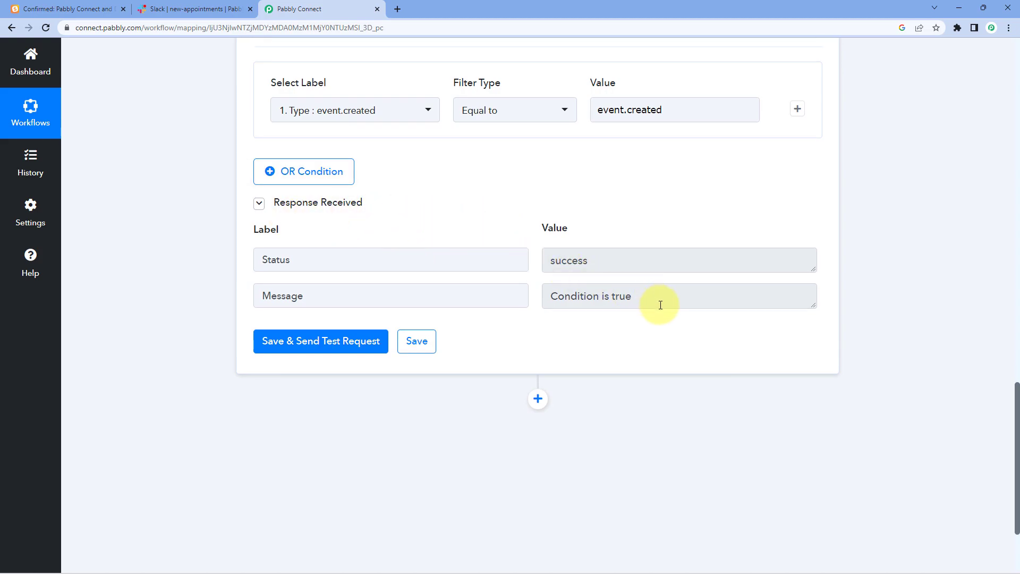
{"action": "left_click_drag", "start_coordinate": [656, 298], "coordinate": [529, 298]}
{"action": "left_click", "coordinate": [549, 245]}
- Examine Payload Start At 2022-11-01T08:30:00Z, then add an action step after the filter
{"action": "scroll", "coordinate": [523, 217], "scroll_direction": "up", "scroll_amount": 8}
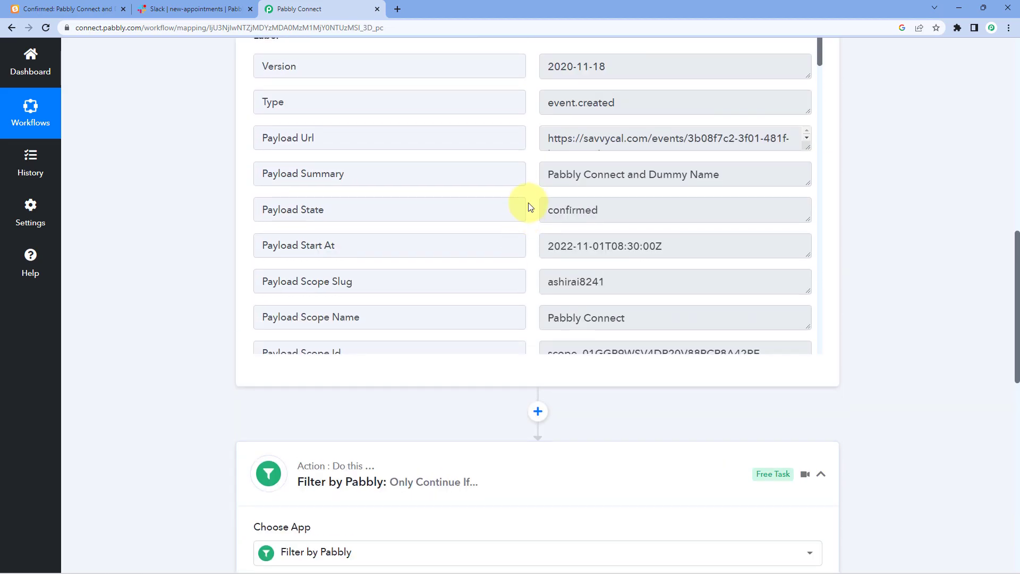
{"action": "left_click_drag", "start_coordinate": [546, 244], "coordinate": [678, 248]}
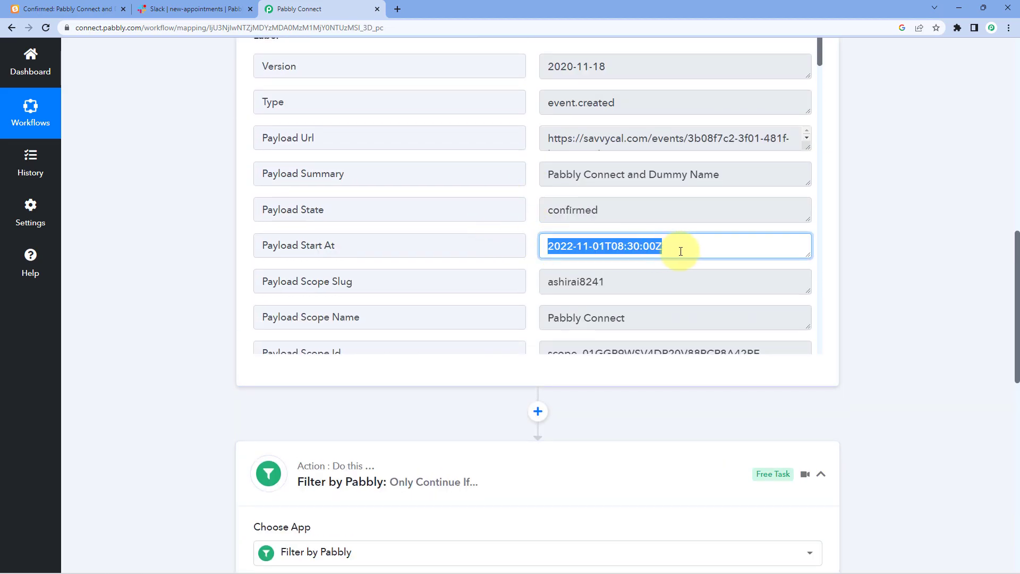
{"action": "left_click", "coordinate": [683, 245]}
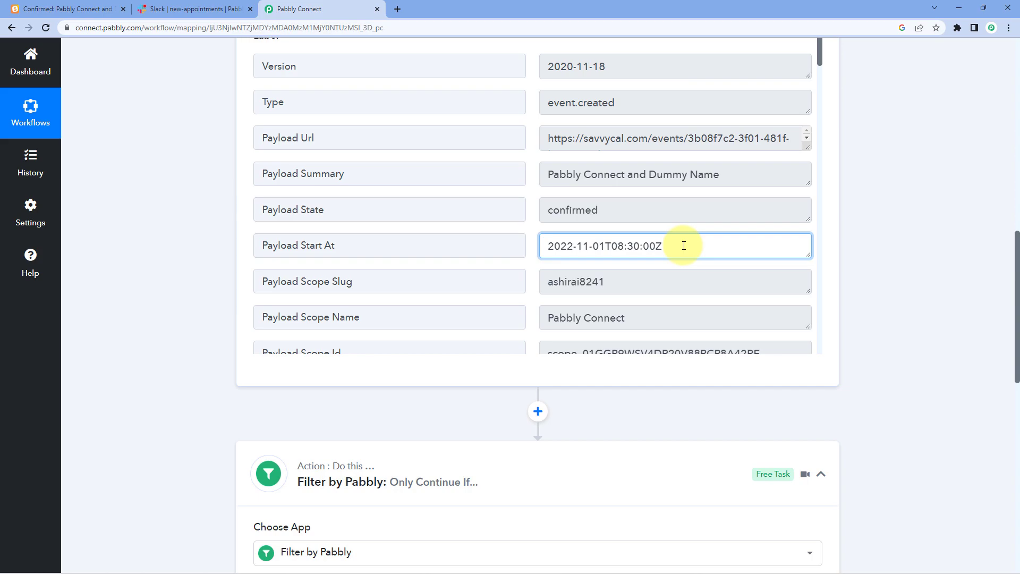
{"action": "left_click_drag", "start_coordinate": [683, 246], "coordinate": [536, 248]}
{"action": "left_click", "coordinate": [532, 246]}
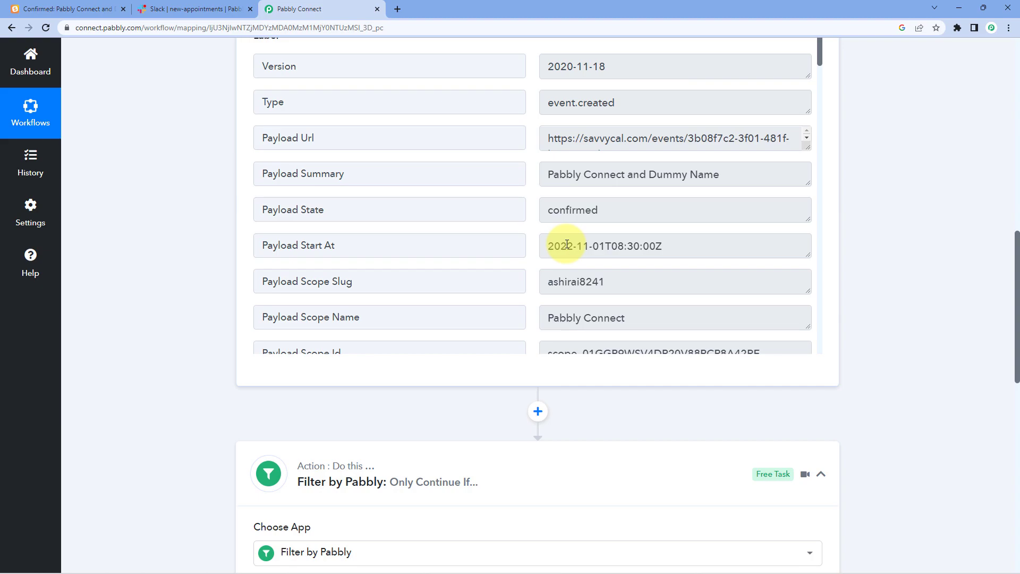
{"action": "left_click_drag", "start_coordinate": [549, 249], "coordinate": [689, 248]}
{"action": "left_click", "coordinate": [529, 235]}
{"action": "left_click", "coordinate": [561, 248]}
{"action": "left_click_drag", "start_coordinate": [548, 248], "coordinate": [680, 248]}
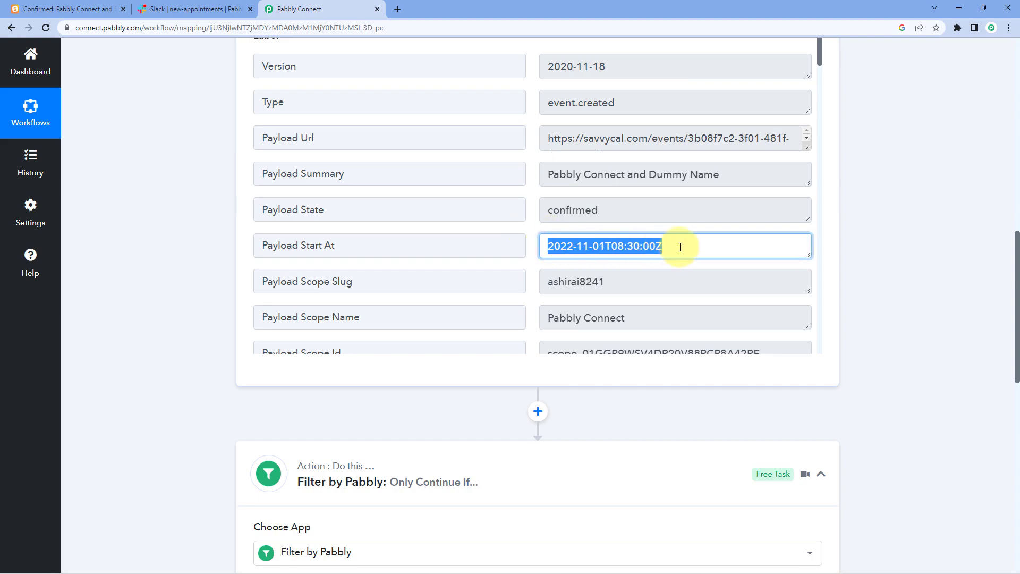
{"action": "left_click", "coordinate": [844, 235]}
{"action": "scroll", "coordinate": [855, 244], "scroll_direction": "down", "scroll_amount": 8}
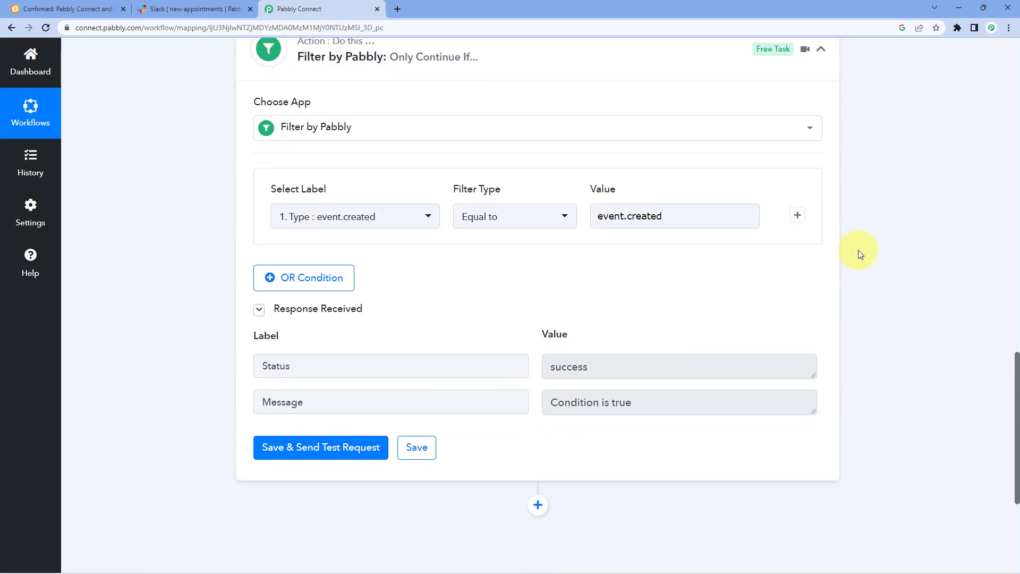
{"action": "scroll", "coordinate": [859, 253], "scroll_direction": "down", "scroll_amount": 5}
{"action": "left_click", "coordinate": [539, 265]}
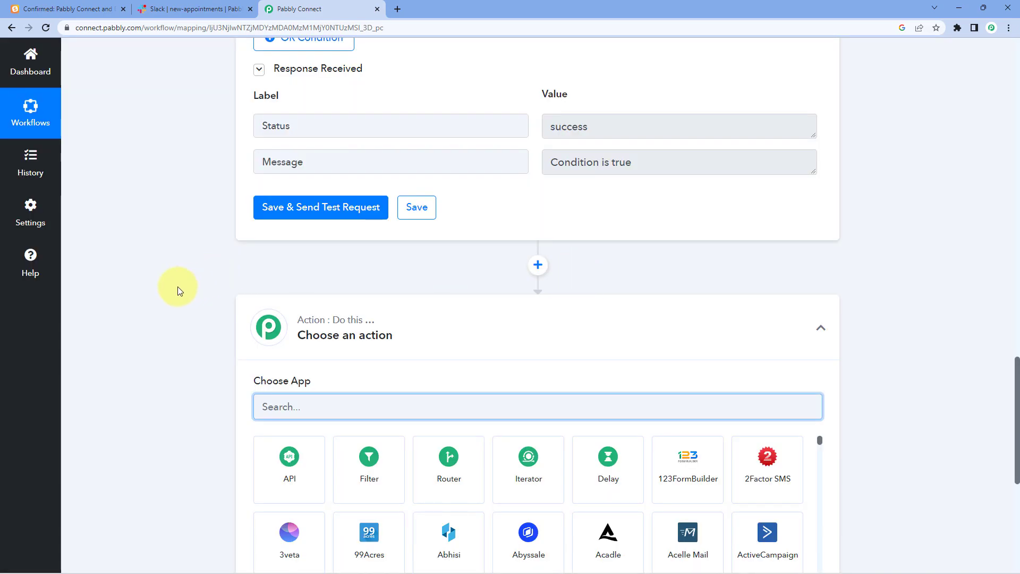
- Search 'Date', pick Date Time Formatter, and choose the Format Date with Time Zone event
{"action": "scroll", "coordinate": [255, 276], "scroll_direction": "down", "scroll_amount": 3}
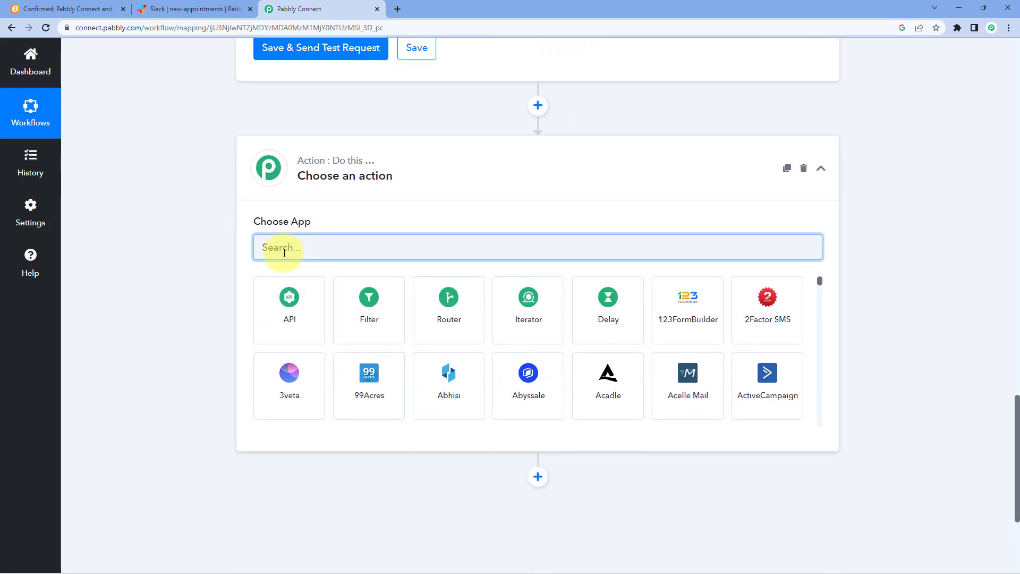
{"action": "type", "text": "Date"}
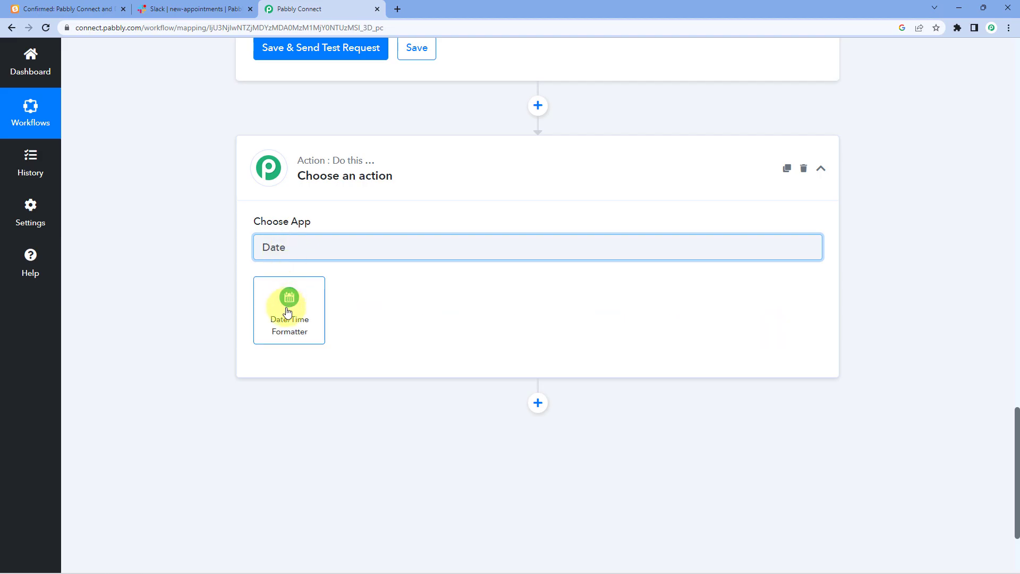
{"action": "left_click", "coordinate": [286, 312]}
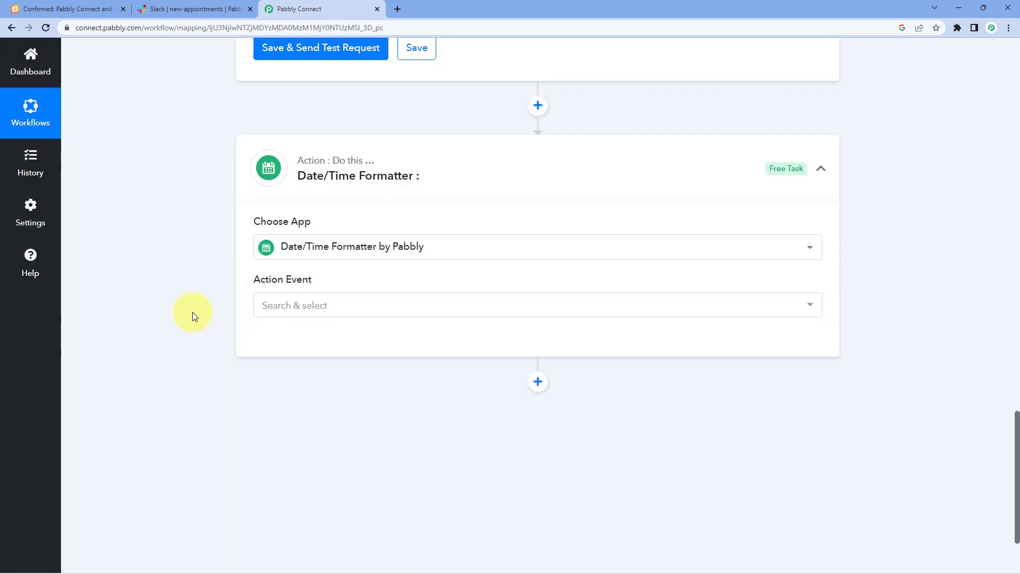
{"action": "left_click", "coordinate": [331, 305]}
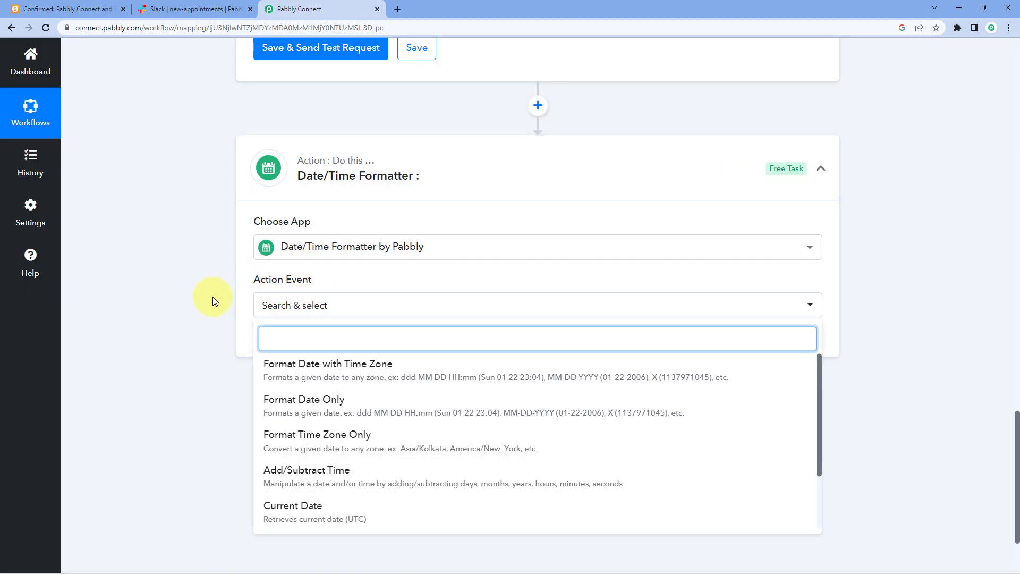
{"action": "scroll", "coordinate": [210, 298], "scroll_direction": "down", "scroll_amount": 2}
{"action": "left_click", "coordinate": [271, 258]}
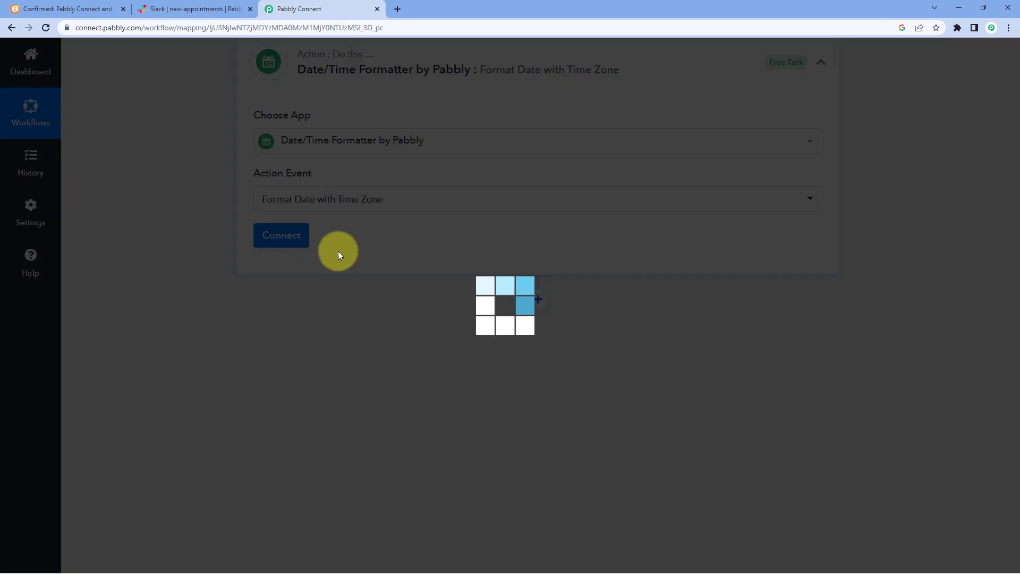
- Open the Date/Time Formatter step and review the Payload Start At value
{"action": "left_click", "coordinate": [298, 238]}
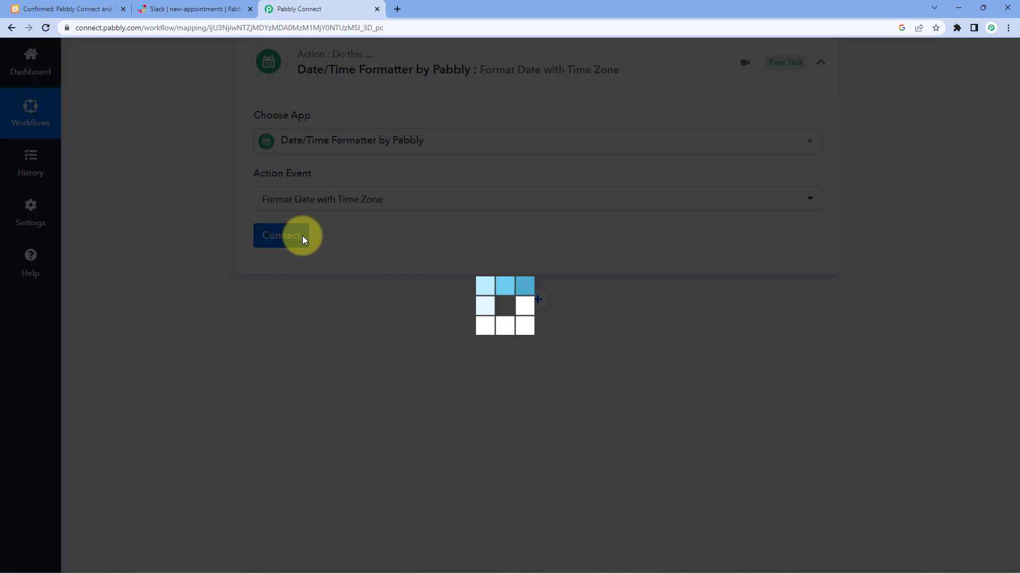
{"action": "scroll", "coordinate": [180, 271], "scroll_direction": "down", "scroll_amount": 2}
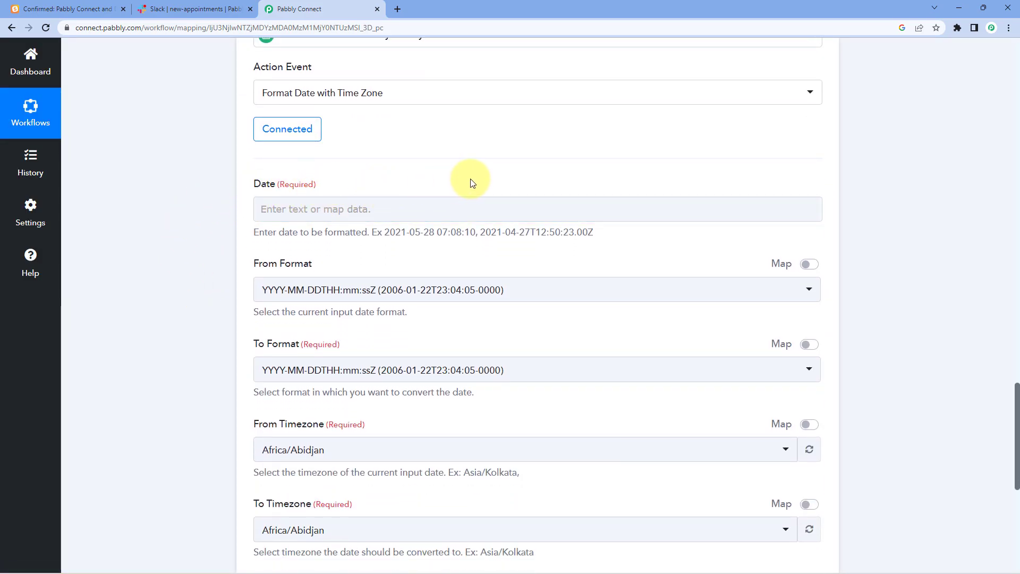
{"action": "scroll", "coordinate": [478, 191], "scroll_direction": "up", "scroll_amount": 10}
{"action": "scroll", "coordinate": [526, 239], "scroll_direction": "up", "scroll_amount": 7}
{"action": "mouse_move", "coordinate": [668, 166]}
{"action": "left_mouse_down"}
{"action": "mouse_move", "coordinate": [515, 166]}
{"action": "mouse_move", "coordinate": [674, 166]}
{"action": "left_mouse_up"}
{"action": "left_click", "coordinate": [529, 174]}
{"action": "left_click", "coordinate": [547, 165]}
{"action": "left_click", "coordinate": [674, 166]}
{"action": "scroll", "coordinate": [179, 298], "scroll_direction": "down", "scroll_amount": 15}
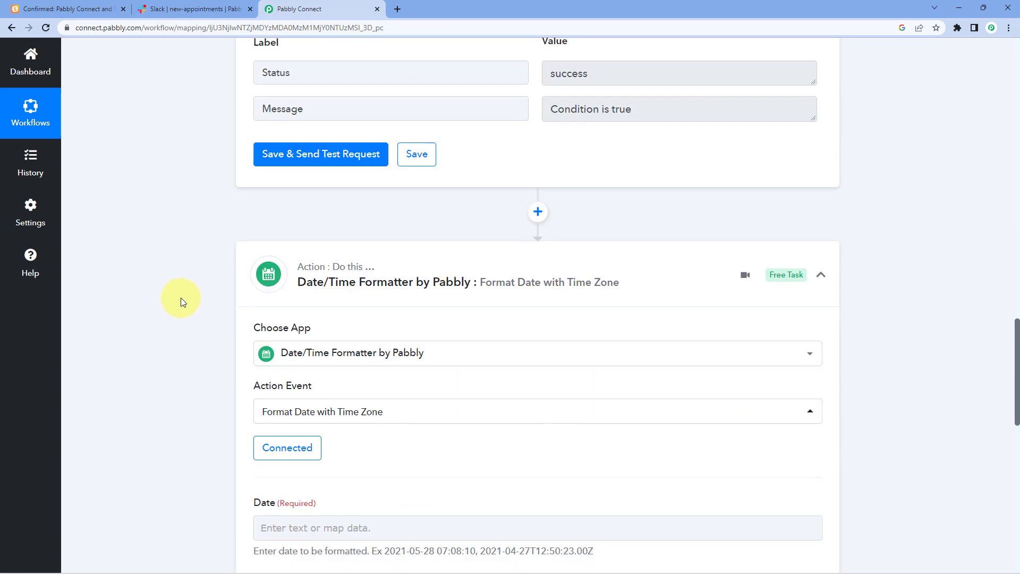
{"action": "left_click", "coordinate": [284, 314]}
{"action": "left_click", "coordinate": [193, 279]}
{"action": "scroll", "coordinate": [193, 279], "scroll_direction": "down", "scroll_amount": 1}
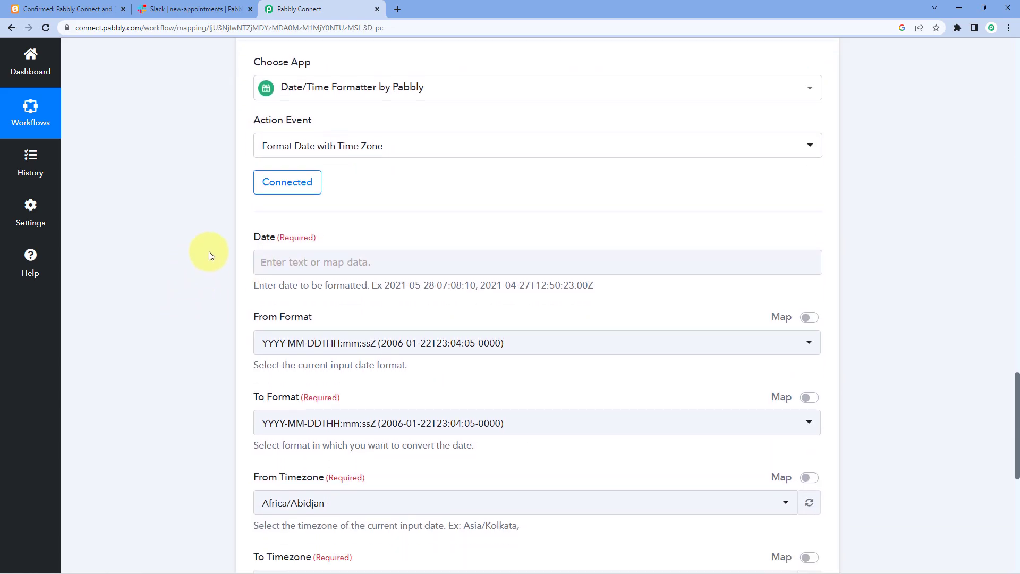
{"action": "scroll", "coordinate": [373, 225], "scroll_direction": "down", "scroll_amount": 2}
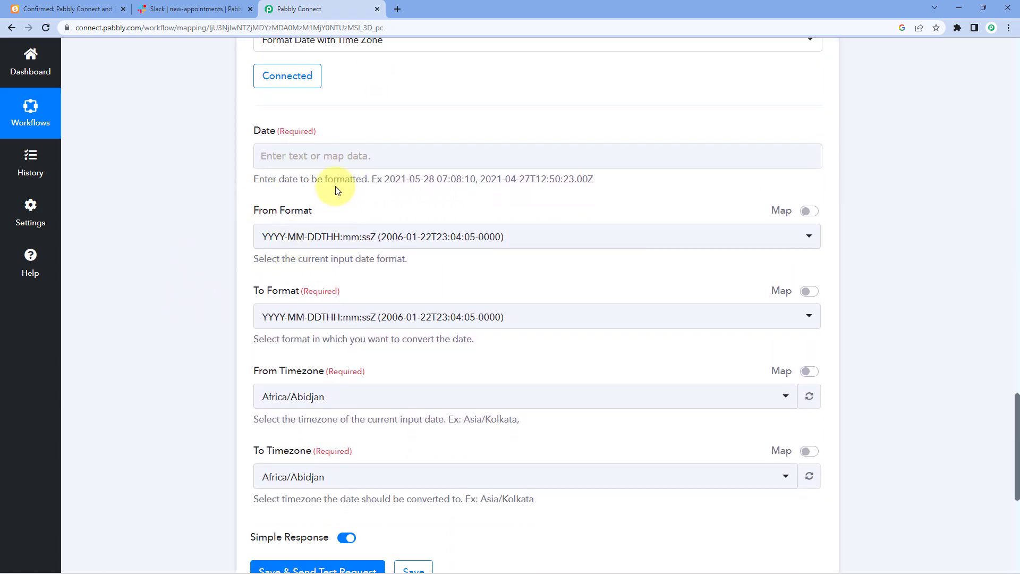
- Map SavvyCal's Payload Start At (2022-11-01T08:30:00Z) into the formatter's Date field
{"action": "left_click", "coordinate": [264, 156]}
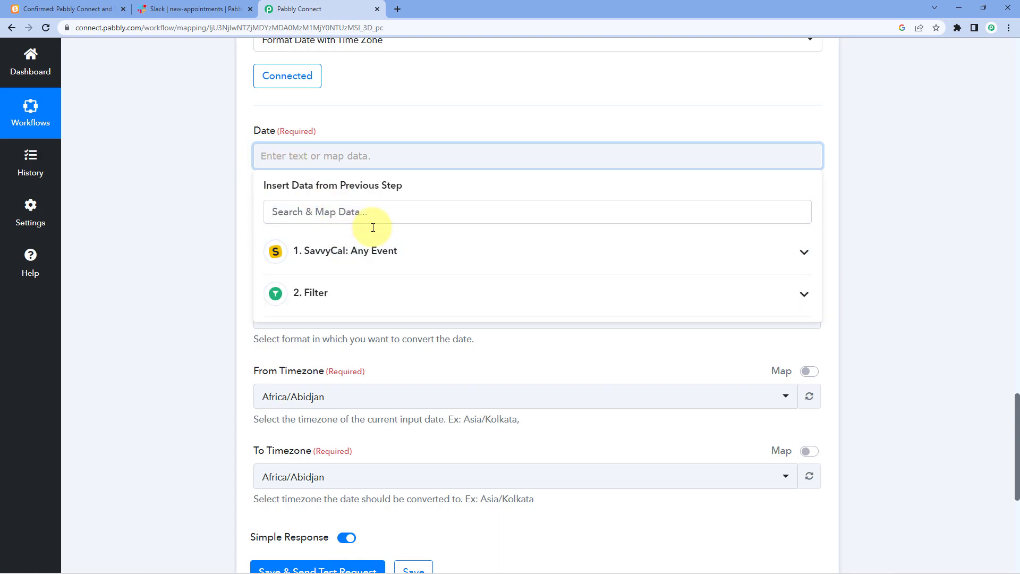
{"action": "left_click", "coordinate": [320, 256]}
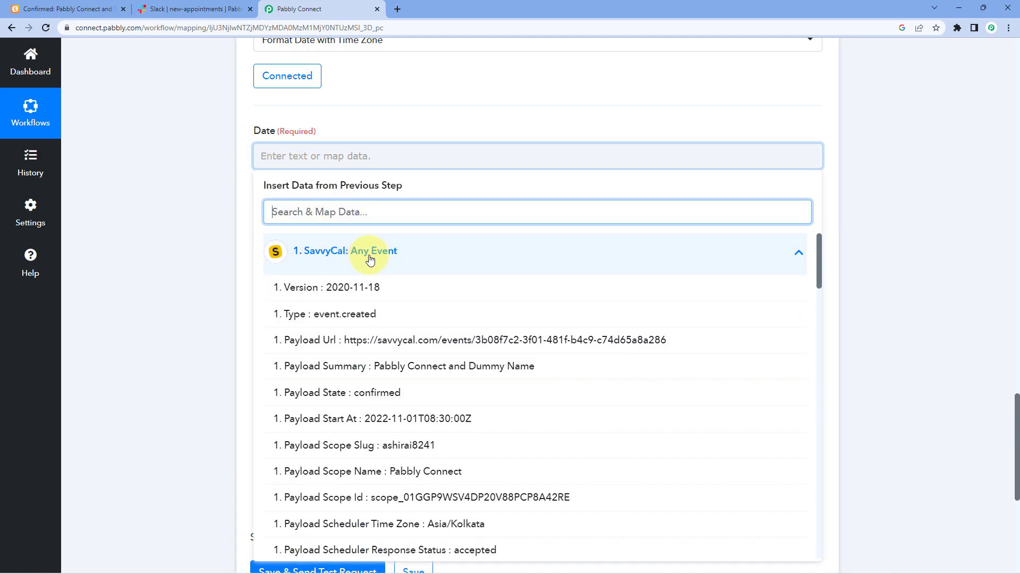
{"action": "left_click", "coordinate": [370, 419]}
{"action": "left_click", "coordinate": [199, 260]}
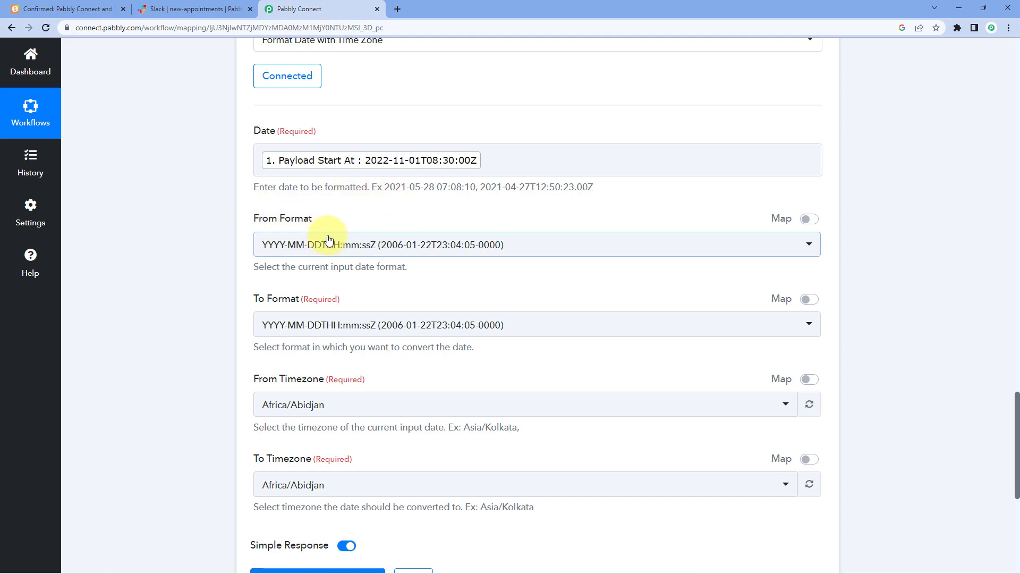
- Keep YYYY-MM-DDTHH:mm:ssZ as the From Format
{"action": "left_click", "coordinate": [364, 245]}
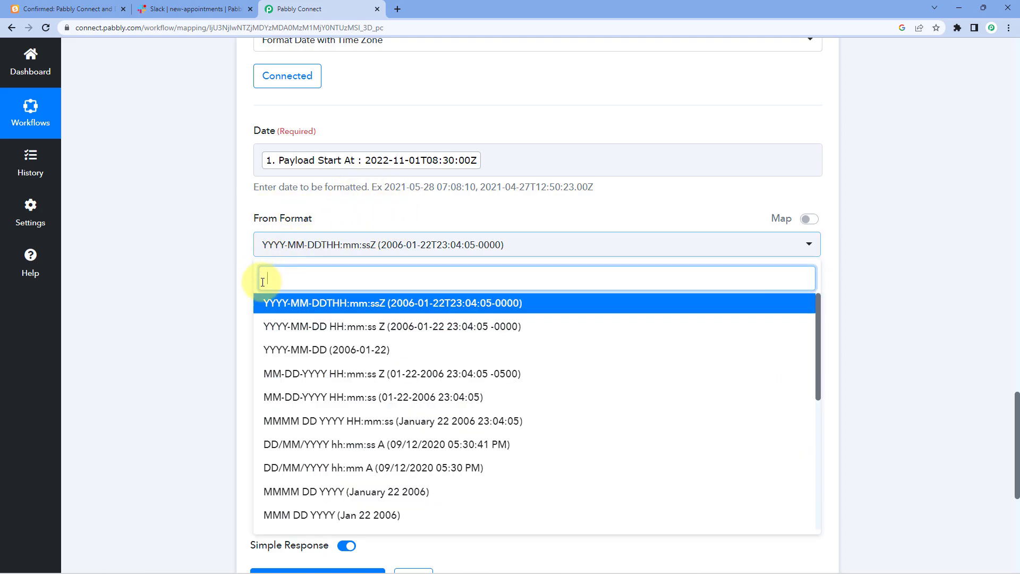
{"action": "scroll", "coordinate": [367, 339], "scroll_direction": "down", "scroll_amount": 5}
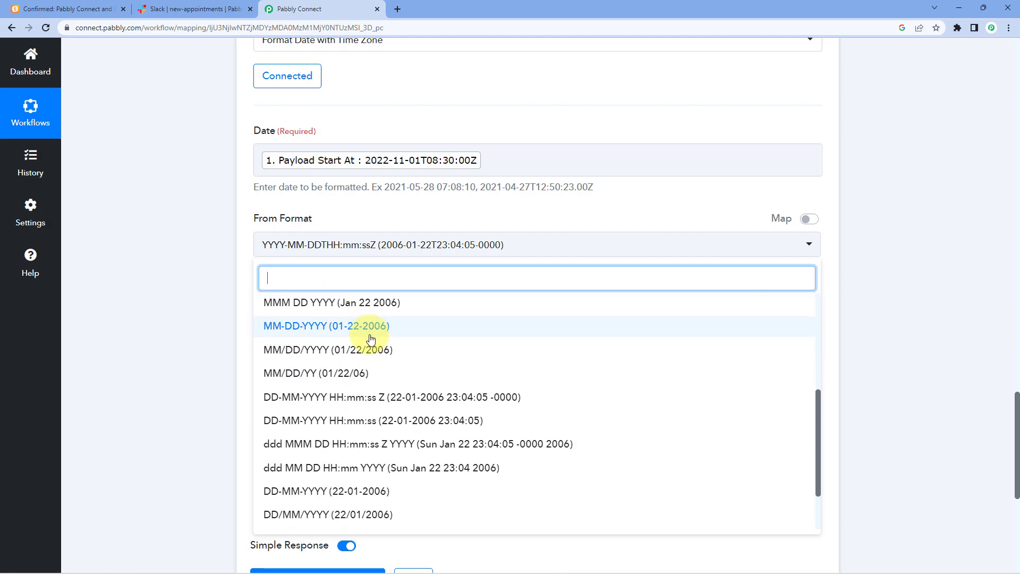
{"action": "scroll", "coordinate": [370, 338], "scroll_direction": "up", "scroll_amount": 5}
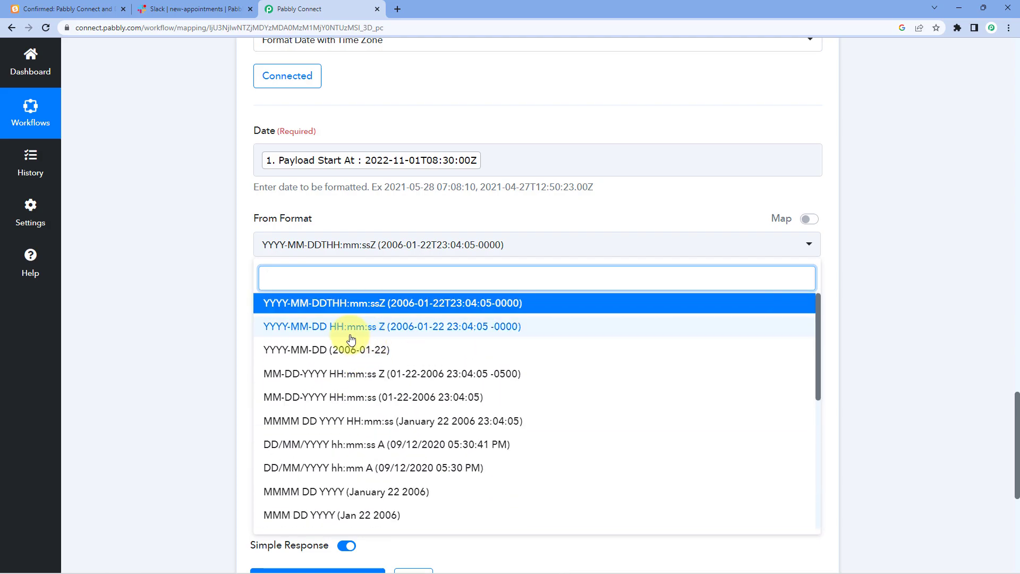
{"action": "left_click", "coordinate": [336, 304]}
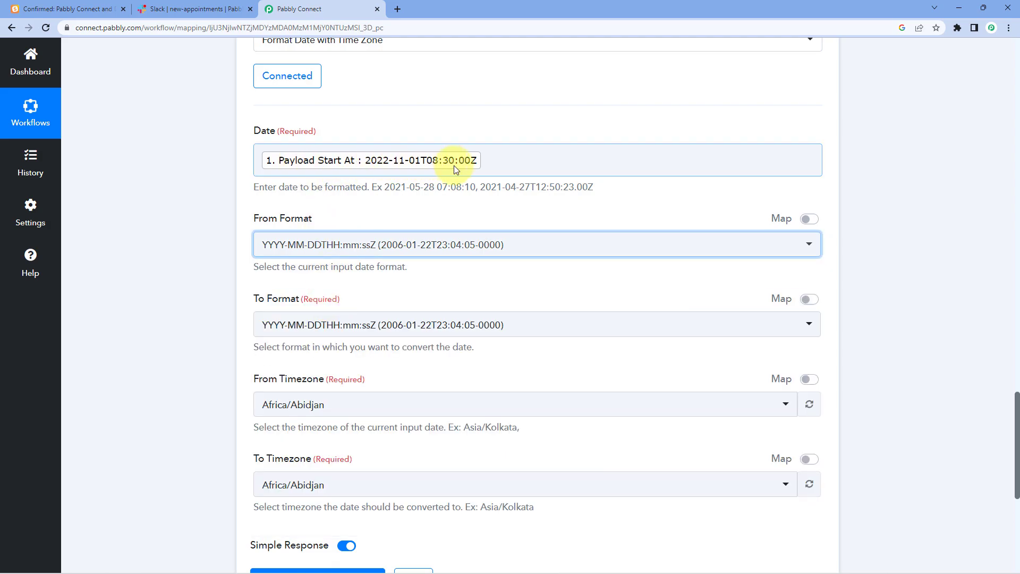
- Set the formatter's To Format to DD/MM/YYYY hh:mm:ss A
{"action": "scroll", "coordinate": [185, 216], "scroll_direction": "down", "scroll_amount": 1}
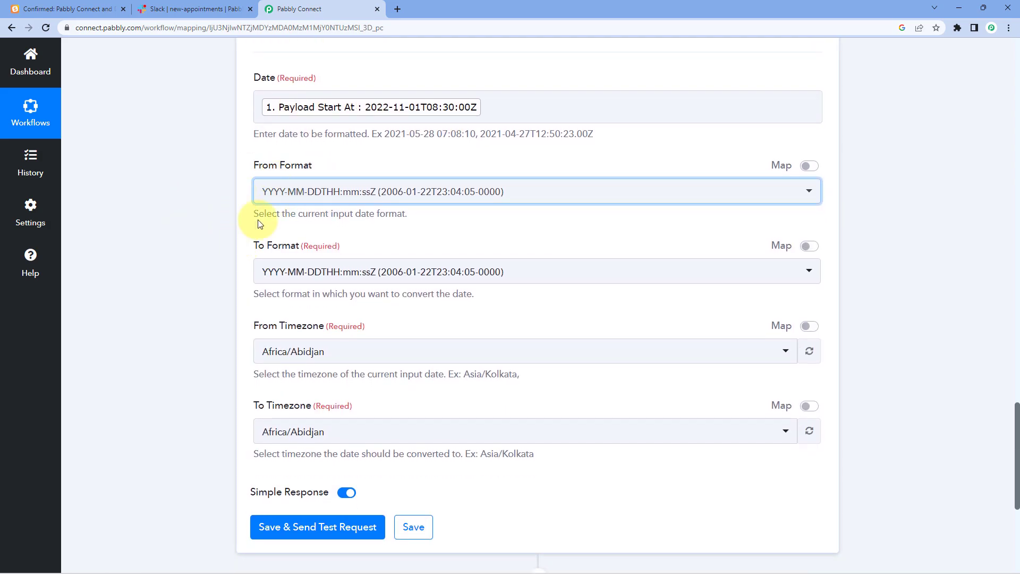
{"action": "left_click", "coordinate": [441, 274]}
{"action": "scroll", "coordinate": [341, 346], "scroll_direction": "down", "scroll_amount": 3}
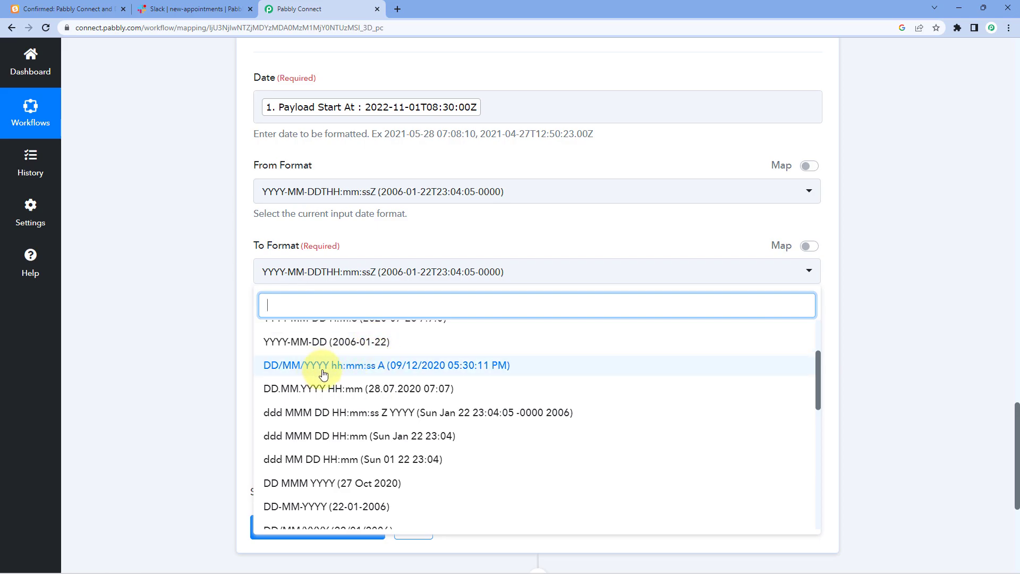
{"action": "left_click", "coordinate": [393, 372]}
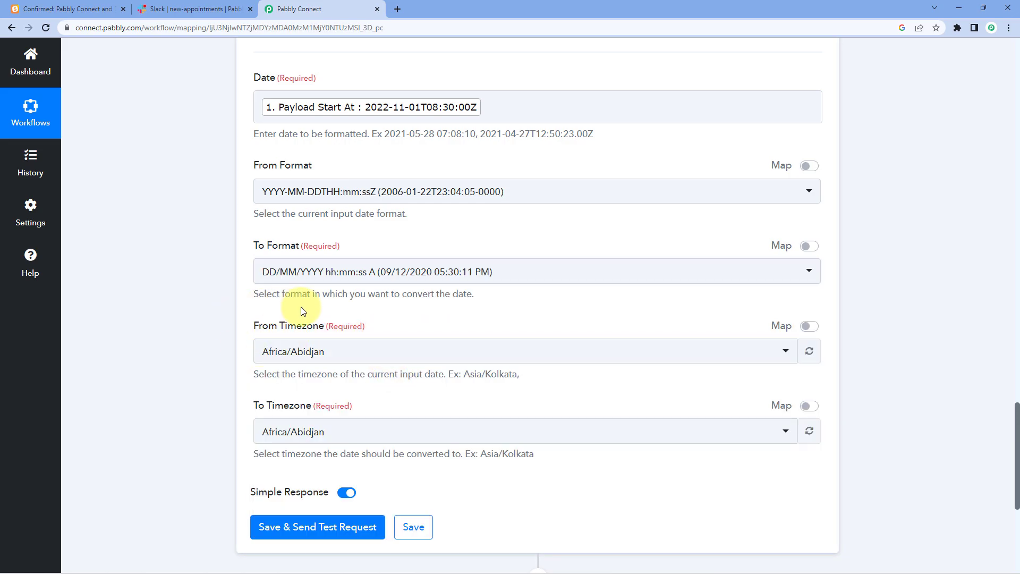
{"action": "scroll", "coordinate": [300, 307], "scroll_direction": "down", "scroll_amount": 1}
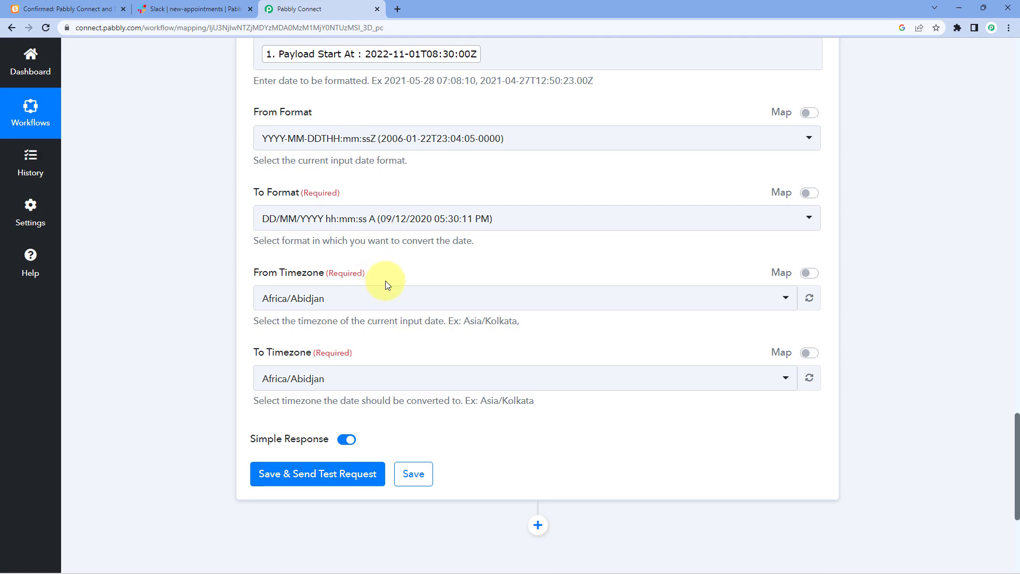
{"action": "scroll", "coordinate": [387, 282], "scroll_direction": "up", "scroll_amount": 2}
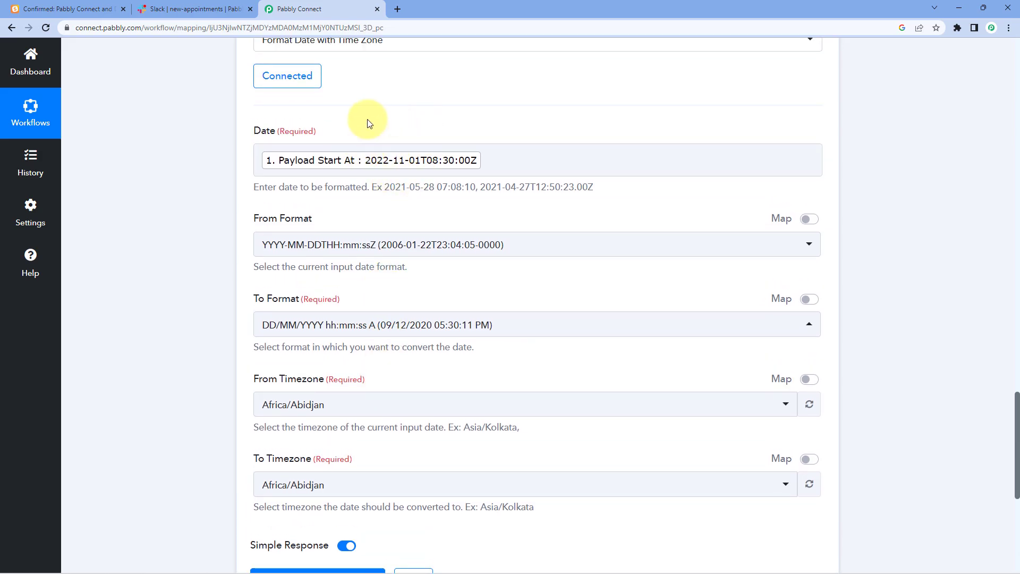
{"action": "scroll", "coordinate": [211, 272], "scroll_direction": "down", "scroll_amount": 3}
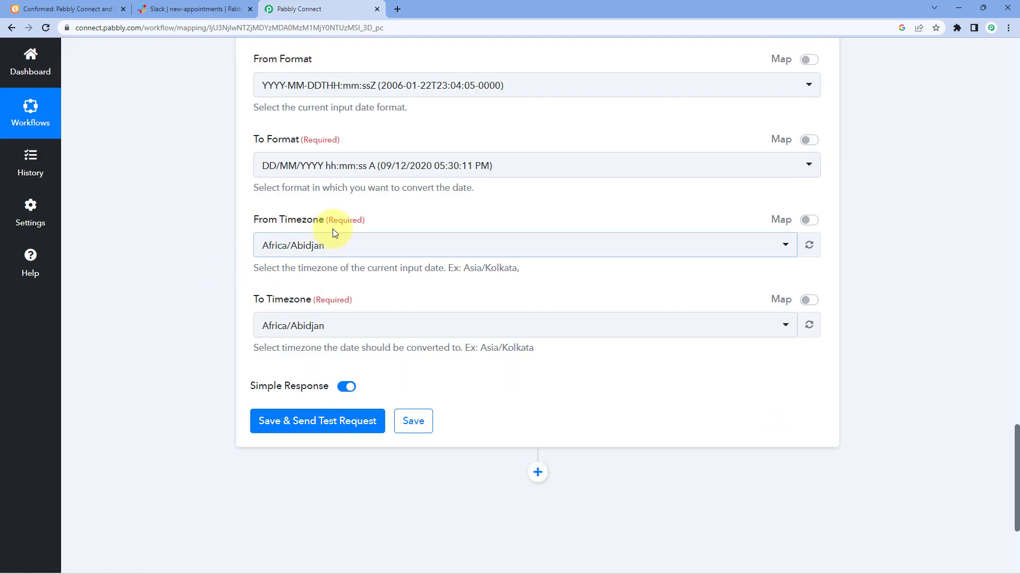
- Convert from the Etc/UTC time zone to Asia/Kolkata
{"action": "left_click", "coordinate": [336, 243]}
{"action": "type", "text": "utc"}
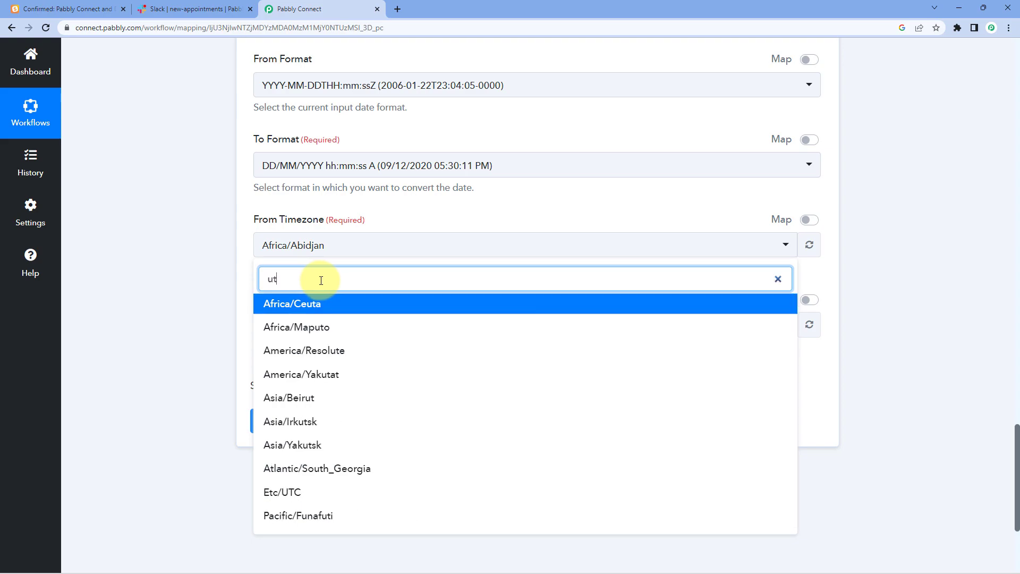
{"action": "left_click", "coordinate": [277, 305]}
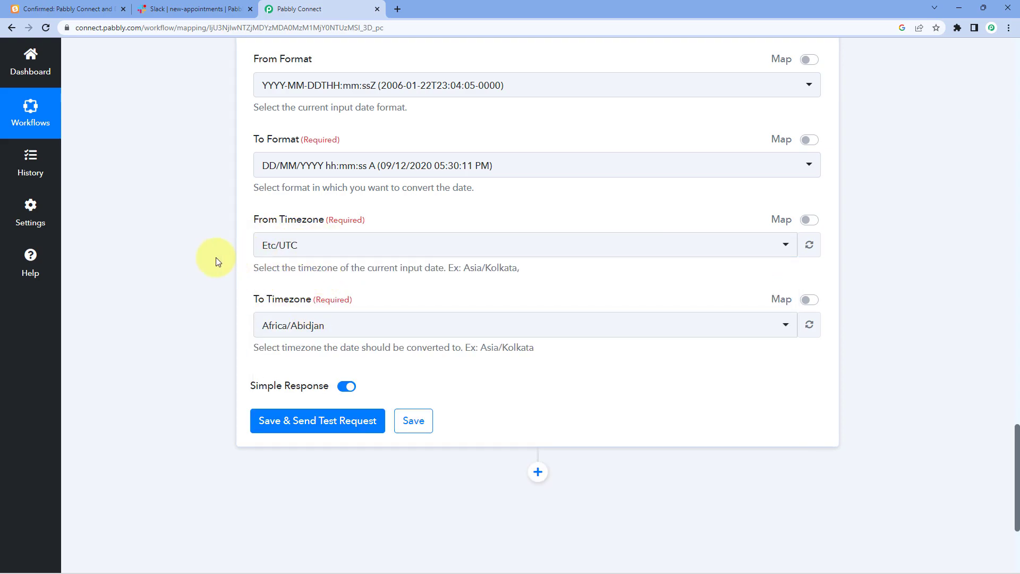
{"action": "scroll", "coordinate": [219, 260], "scroll_direction": "down", "scroll_amount": 1}
{"action": "left_click", "coordinate": [342, 273]}
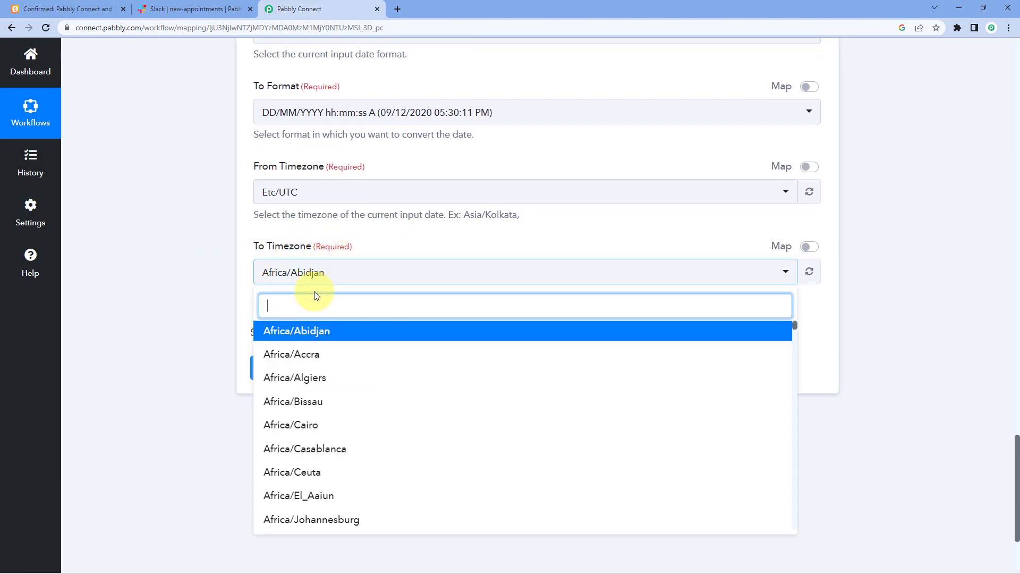
{"action": "type", "text": "kol"}
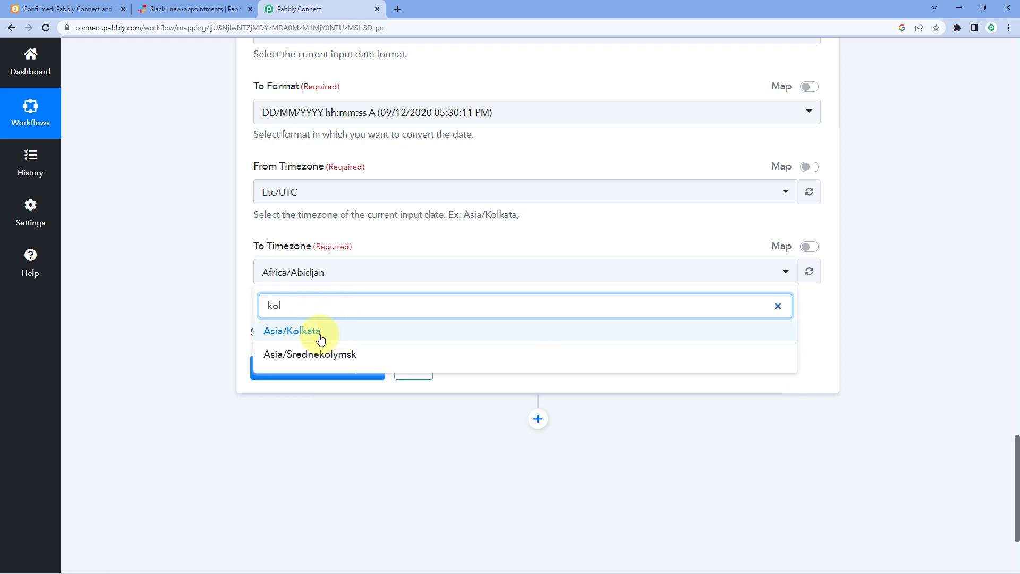
{"action": "left_click", "coordinate": [316, 333]}
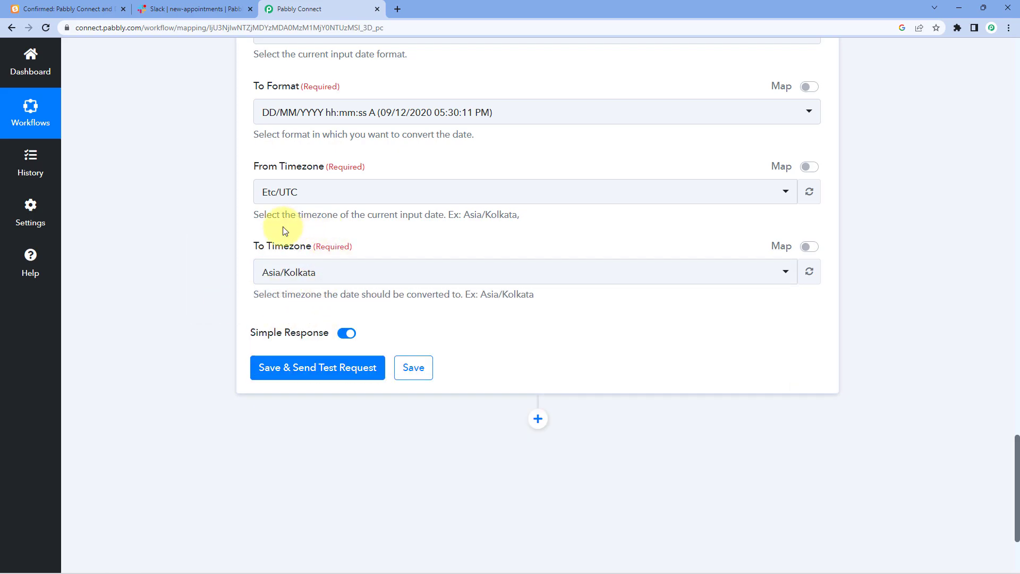
{"action": "scroll", "coordinate": [215, 272], "scroll_direction": "up", "scroll_amount": 12}
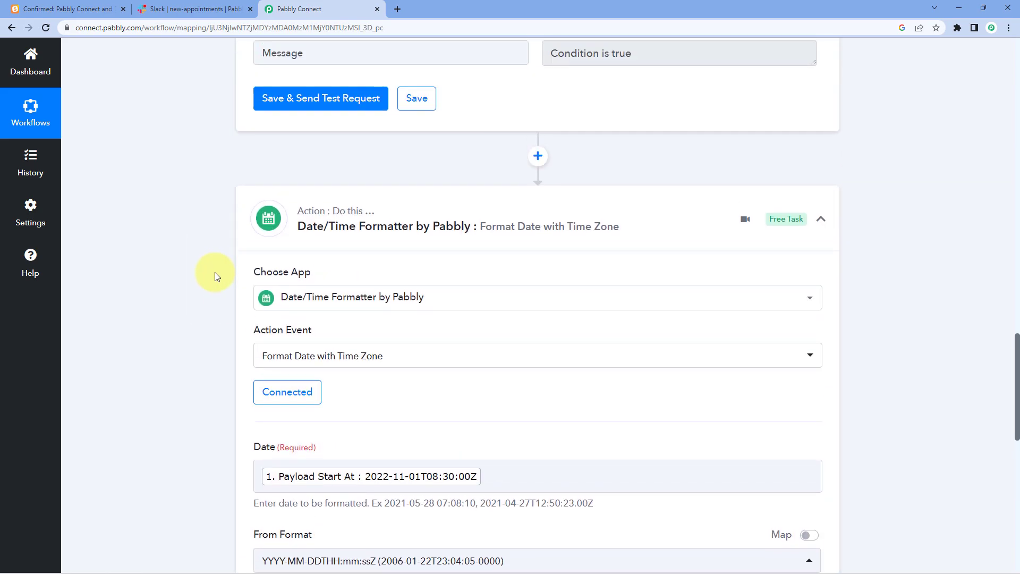
{"action": "scroll", "coordinate": [190, 279], "scroll_direction": "up", "scroll_amount": 9}
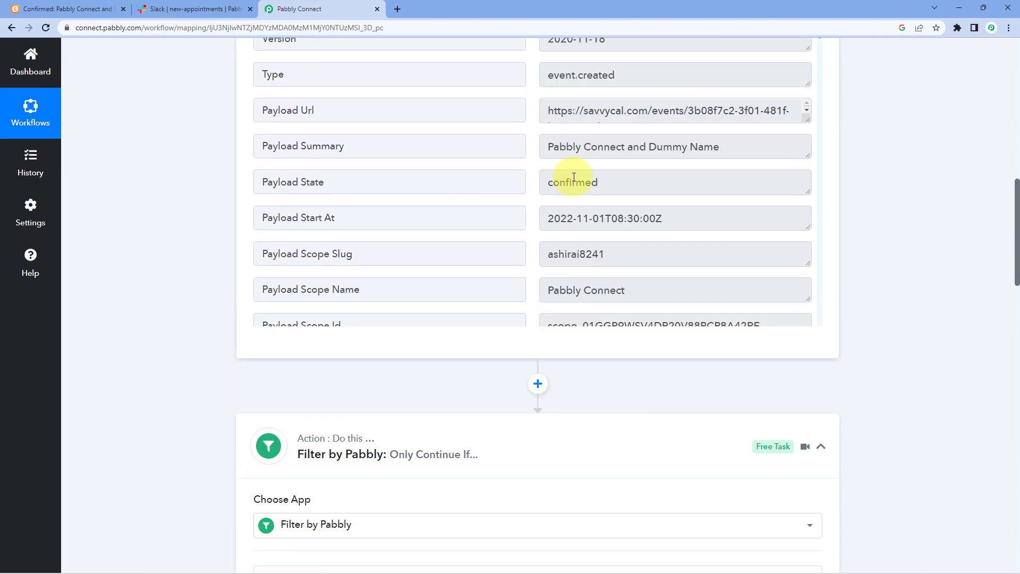
{"action": "scroll", "coordinate": [573, 178], "scroll_direction": "down", "scroll_amount": 1}
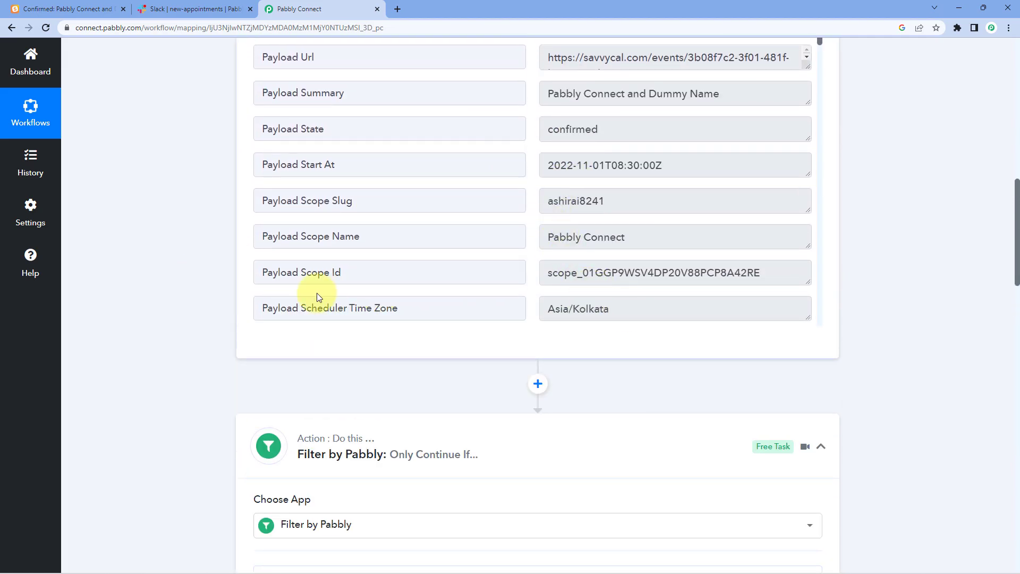
{"action": "left_click", "coordinate": [375, 307]}
{"action": "left_click", "coordinate": [631, 310]}
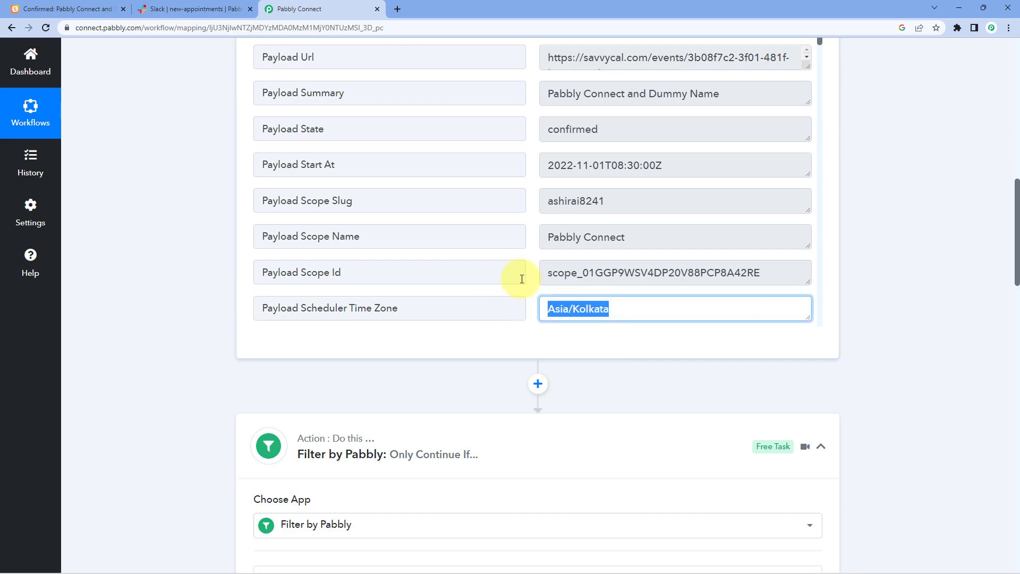
{"action": "left_click", "coordinate": [533, 291]}
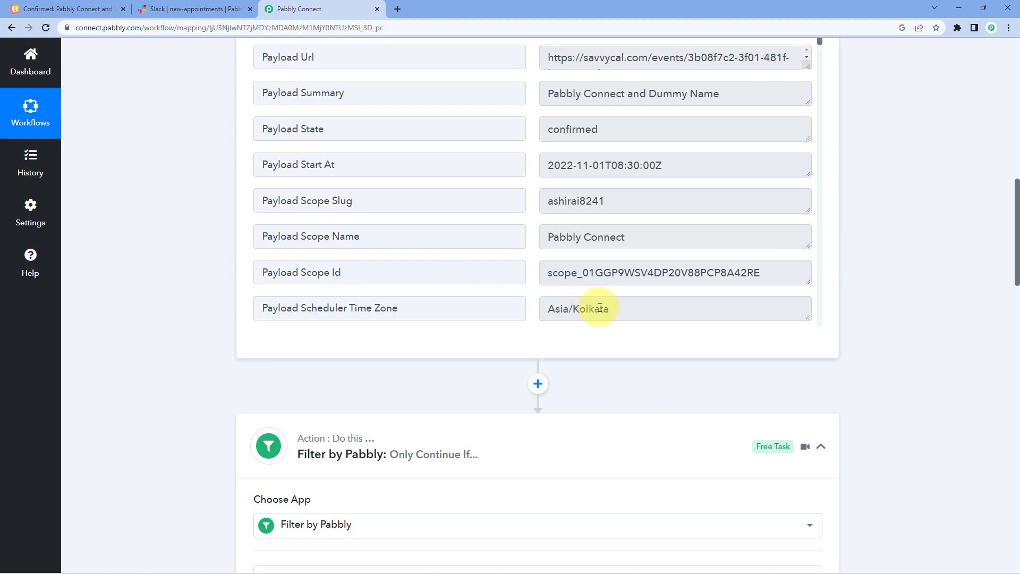
{"action": "left_click", "coordinate": [637, 306]}
{"action": "left_click_drag", "start_coordinate": [638, 306], "coordinate": [539, 309]}
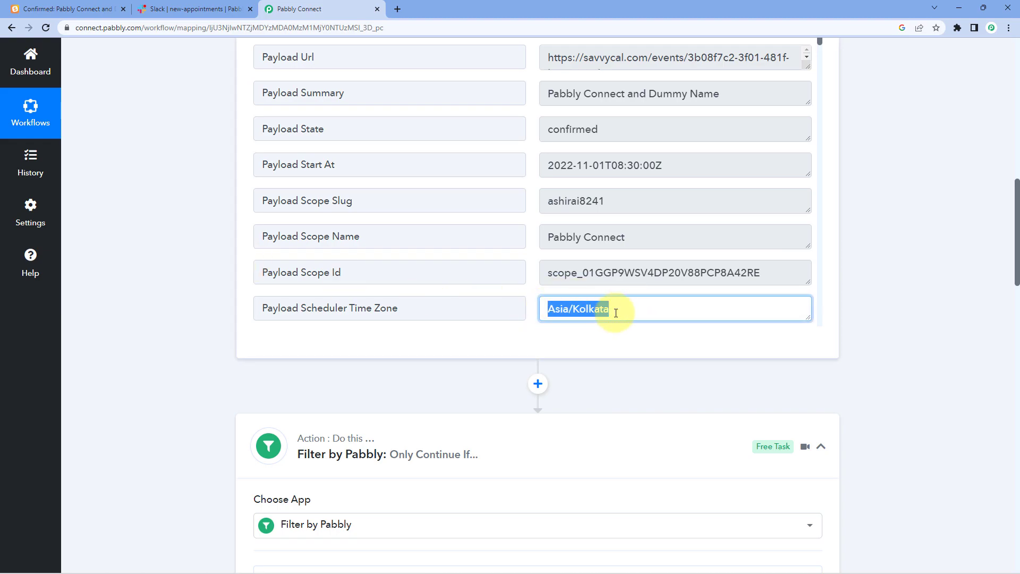
{"action": "left_click_drag", "start_coordinate": [620, 312], "coordinate": [523, 309]}
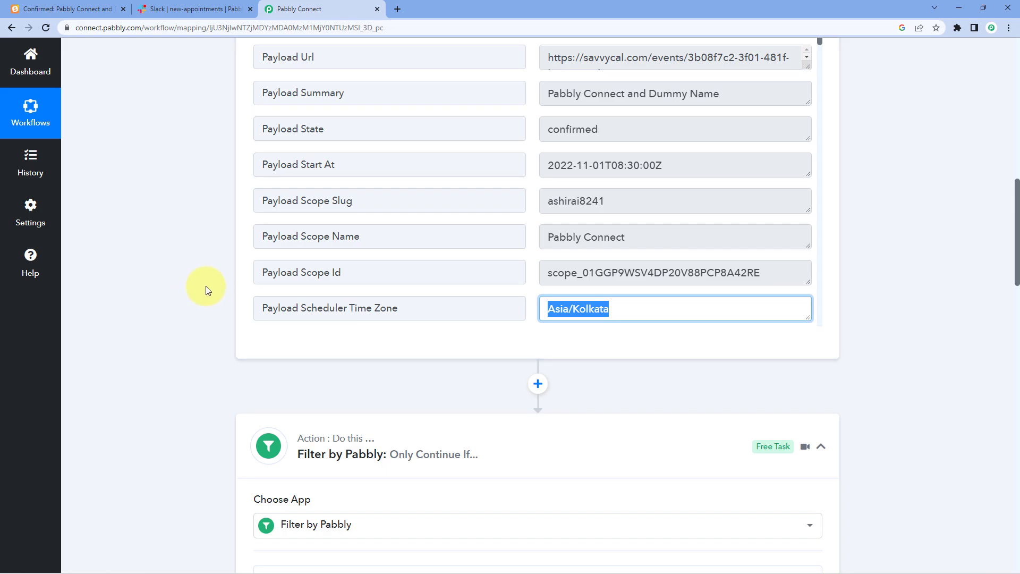
{"action": "scroll", "coordinate": [206, 287], "scroll_direction": "down", "scroll_amount": 12}
{"action": "scroll", "coordinate": [208, 288], "scroll_direction": "down", "scroll_amount": 8}
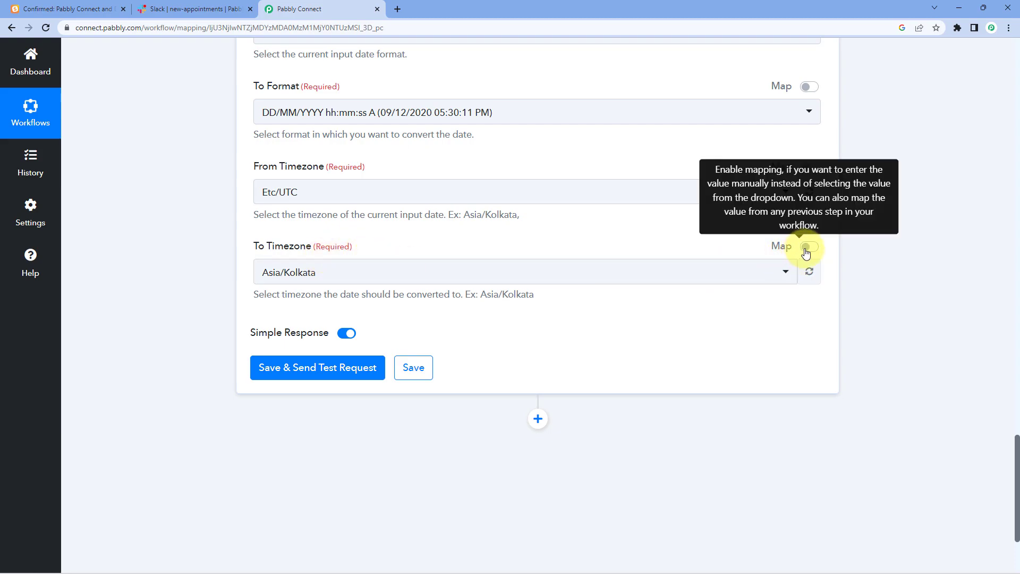
- Replace To Timezone with the mapped SavvyCal Payload Scheduler Time Zone value
{"action": "left_click", "coordinate": [807, 247]}
{"action": "left_click", "coordinate": [293, 273]}
{"action": "key", "text": "ctrl+a"}
{"action": "key", "text": "BackSpace"}
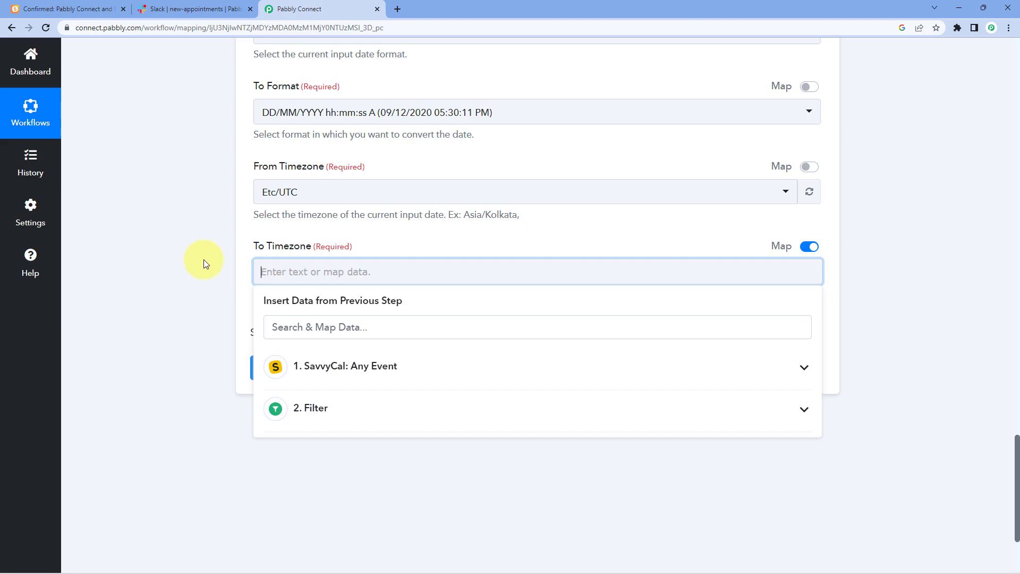
{"action": "left_click", "coordinate": [367, 367]}
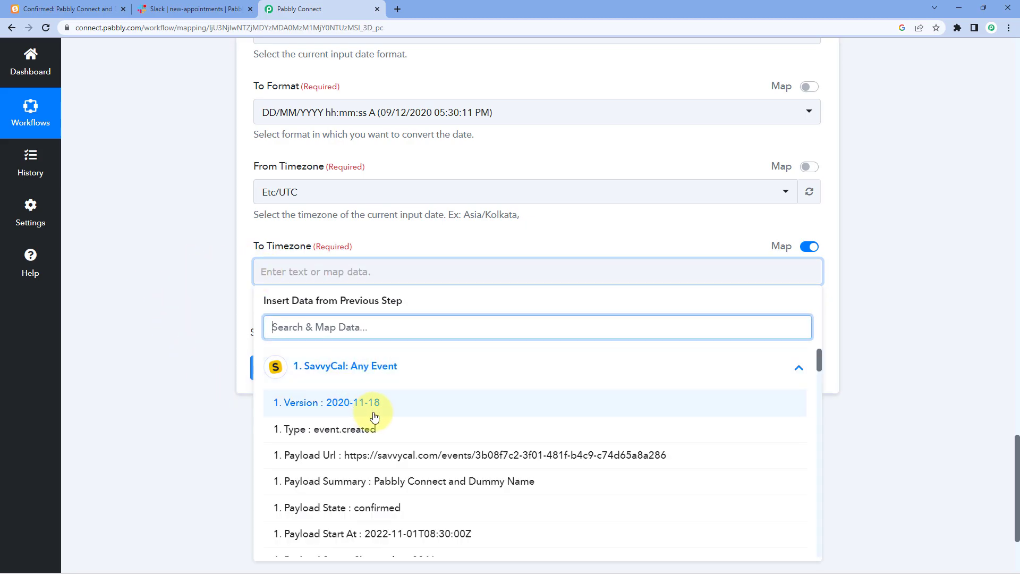
{"action": "scroll", "coordinate": [371, 410], "scroll_direction": "down", "scroll_amount": 2}
{"action": "left_click", "coordinate": [386, 539]}
{"action": "left_click", "coordinate": [205, 399]}
- Save and test the formatter step, which returns 01/11/2022 02:00:00 PM
{"action": "left_click", "coordinate": [489, 253]}
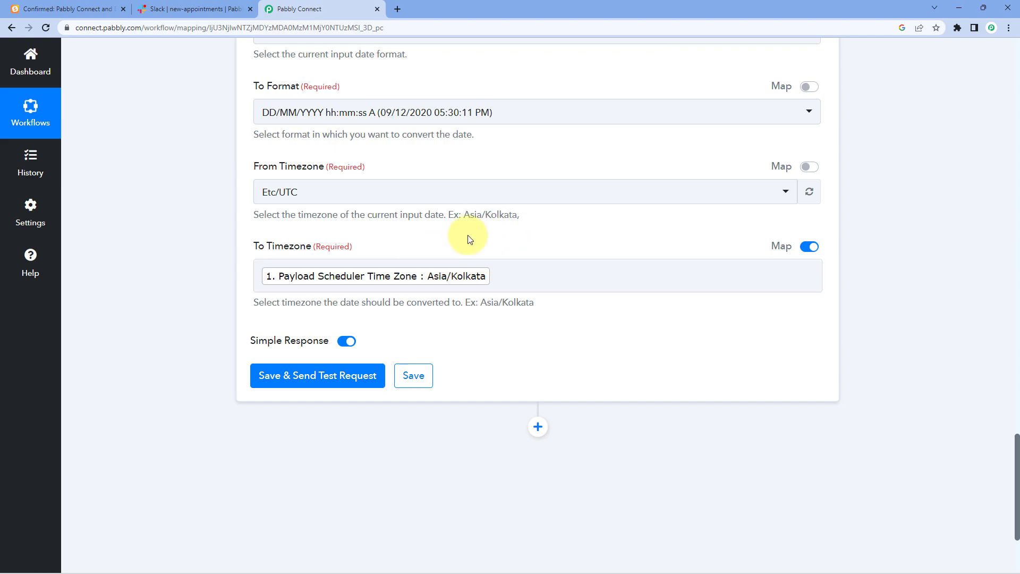
{"action": "left_click", "coordinate": [445, 274]}
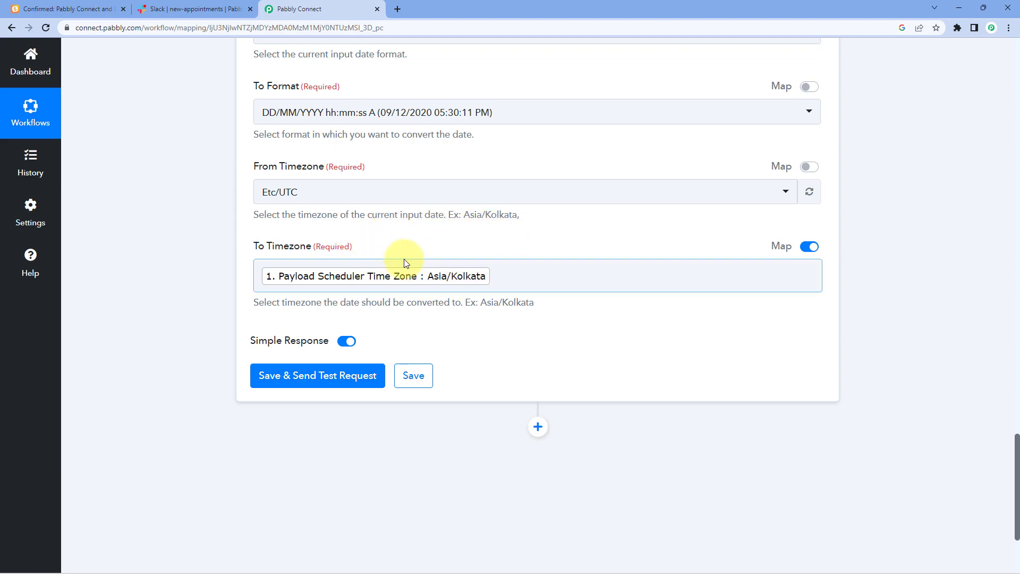
{"action": "left_click", "coordinate": [297, 387]}
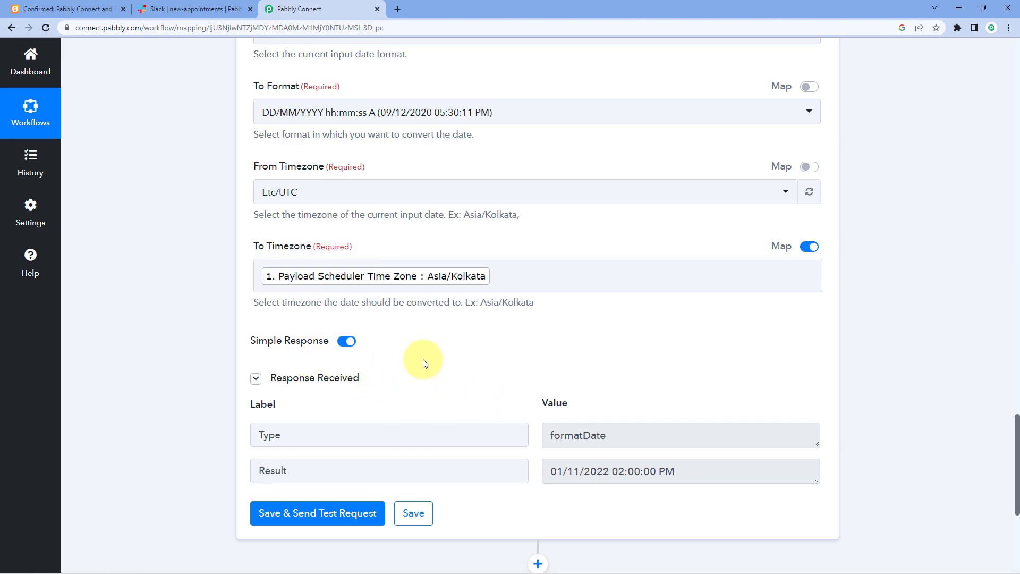
- Compare the formatted date result with the SavvyCal booking confirmation page
{"action": "mouse_move", "coordinate": [551, 407]}
{"action": "left_click_drag", "start_coordinate": [551, 471], "coordinate": [660, 471]}
{"action": "left_click", "coordinate": [645, 387]}
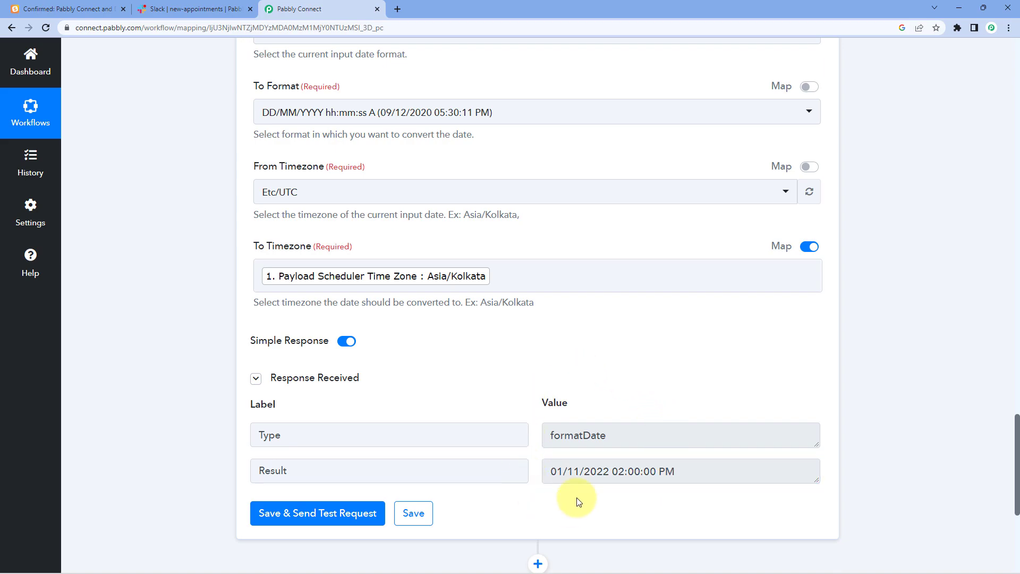
{"action": "left_click", "coordinate": [75, 8]}
{"action": "left_click", "coordinate": [319, 9]}
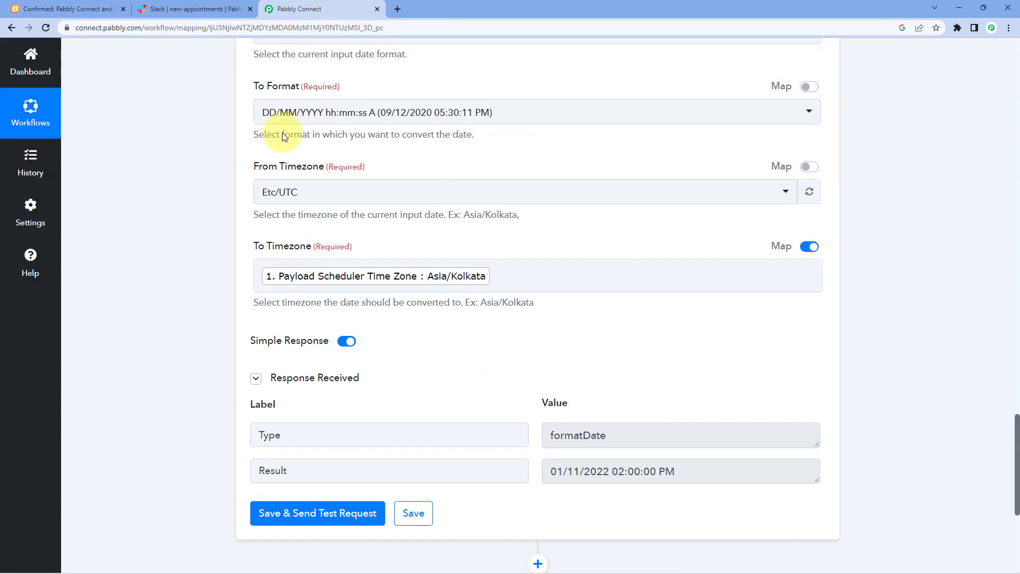
{"action": "left_click_drag", "start_coordinate": [554, 473], "coordinate": [662, 474]}
{"action": "left_click", "coordinate": [678, 475]}
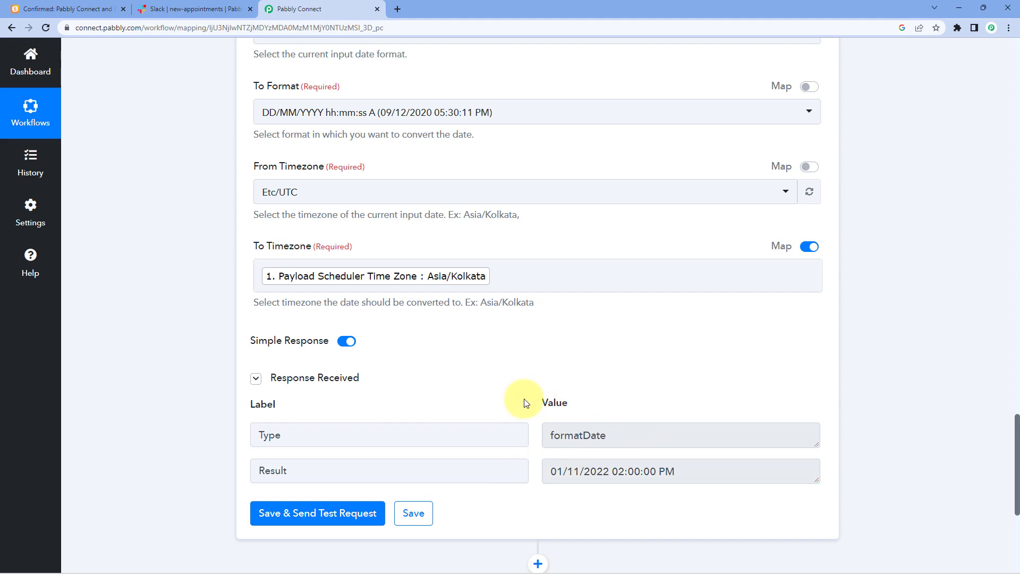
- Add a new action step below the date formatter
{"action": "scroll", "coordinate": [335, 200], "scroll_direction": "up", "scroll_amount": 3}
{"action": "scroll", "coordinate": [483, 280], "scroll_direction": "down", "scroll_amount": 4}
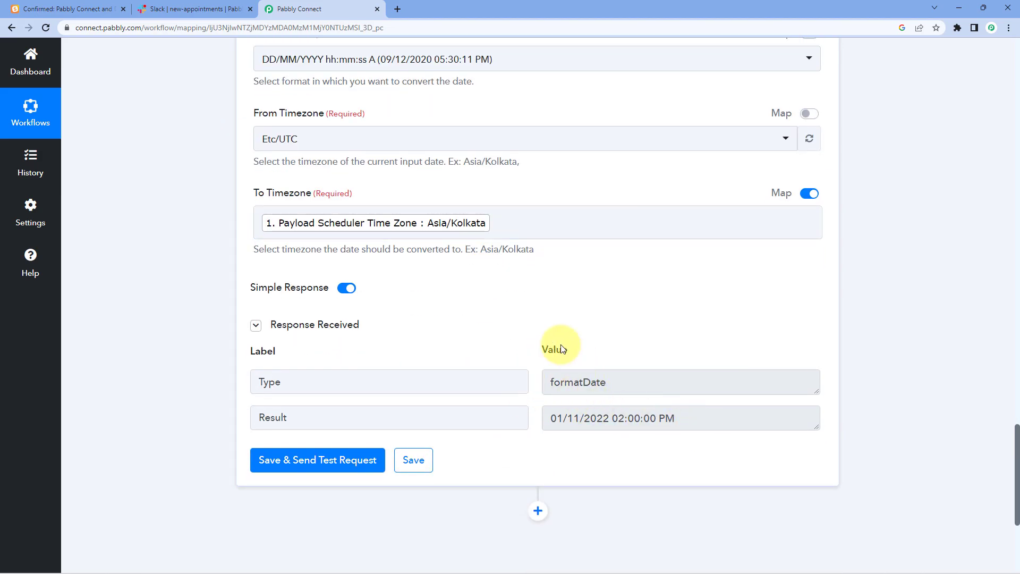
{"action": "scroll", "coordinate": [513, 312], "scroll_direction": "down", "scroll_amount": 1}
{"action": "scroll", "coordinate": [513, 310], "scroll_direction": "down", "scroll_amount": 1}
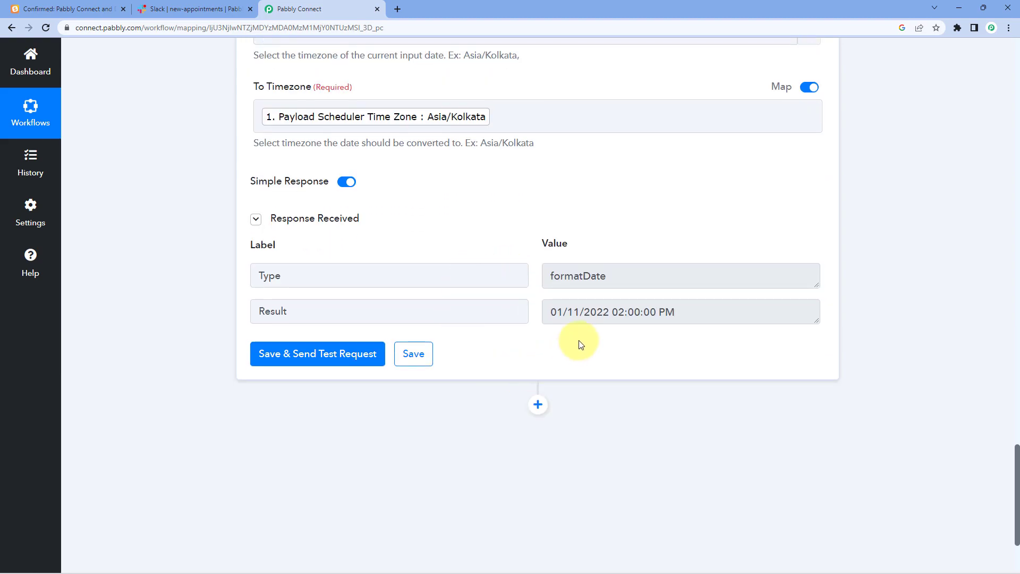
{"action": "scroll", "coordinate": [578, 340], "scroll_direction": "down", "scroll_amount": 3}
{"action": "left_click", "coordinate": [538, 265]}
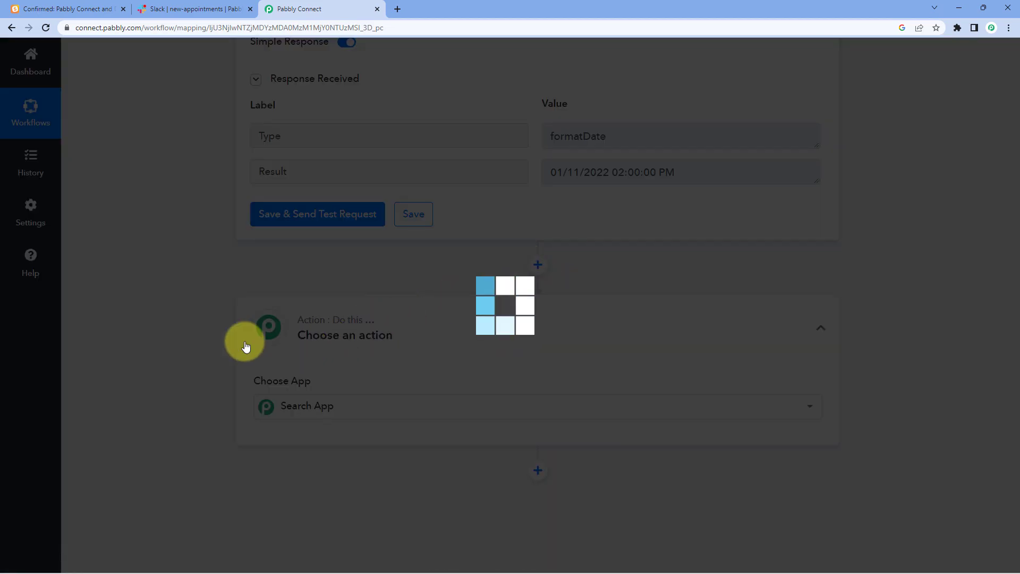
{"action": "scroll", "coordinate": [173, 339], "scroll_direction": "down", "scroll_amount": 2}
- Make the new action Slack with the Send Channel Message event and start connecting an account
{"action": "type", "text": "Sa"}
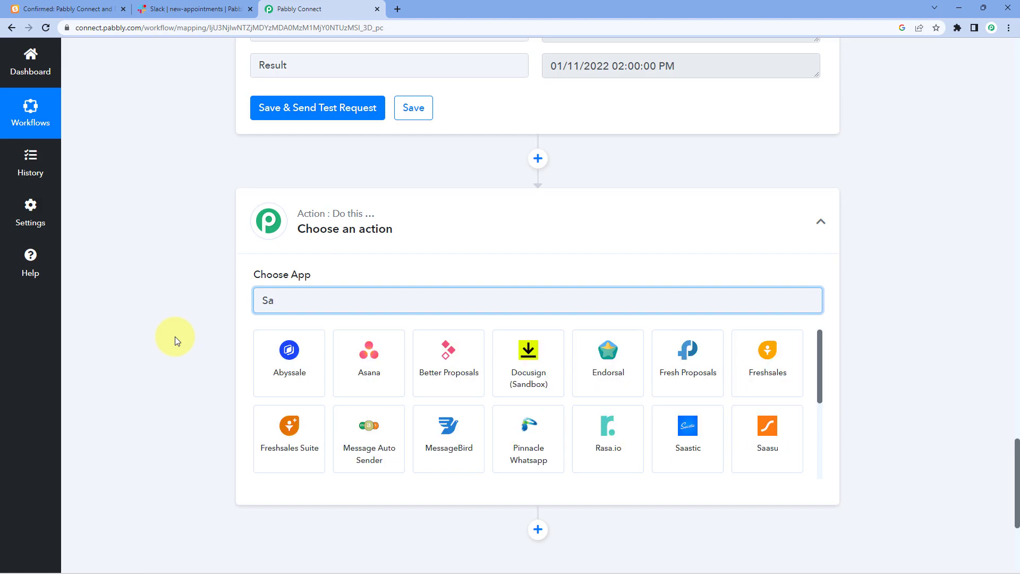
{"action": "key", "text": "BackSpace"}
{"action": "type", "text": "lac"}
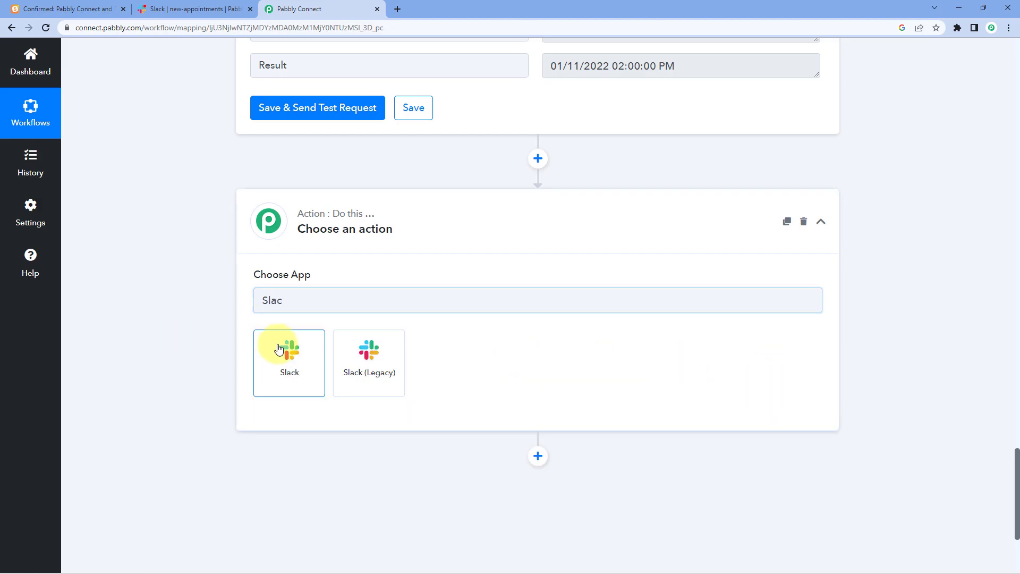
{"action": "left_click", "coordinate": [280, 347]}
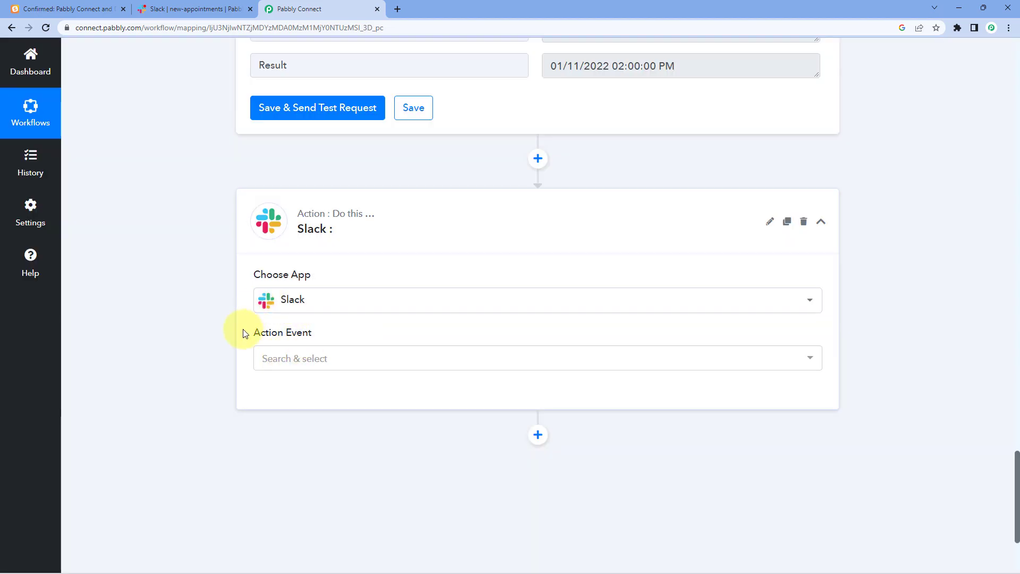
{"action": "left_click", "coordinate": [364, 359]}
{"action": "scroll", "coordinate": [330, 329], "scroll_direction": "down", "scroll_amount": 3}
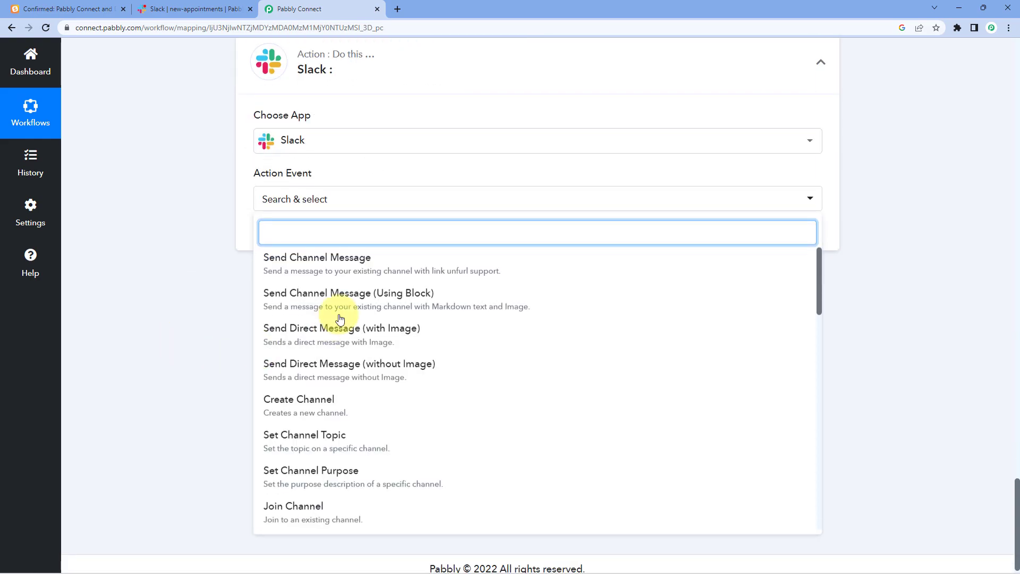
{"action": "left_click", "coordinate": [353, 272]}
{"action": "left_click", "coordinate": [293, 248]}
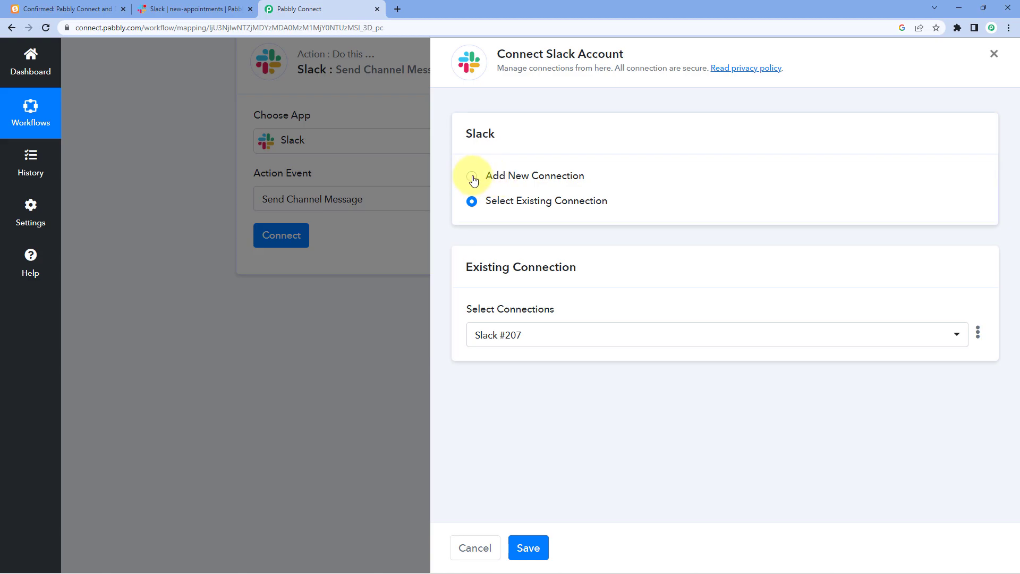
- Add a new Slack connection with token type 'user' and submit it for authorization
{"action": "left_click", "coordinate": [472, 176]}
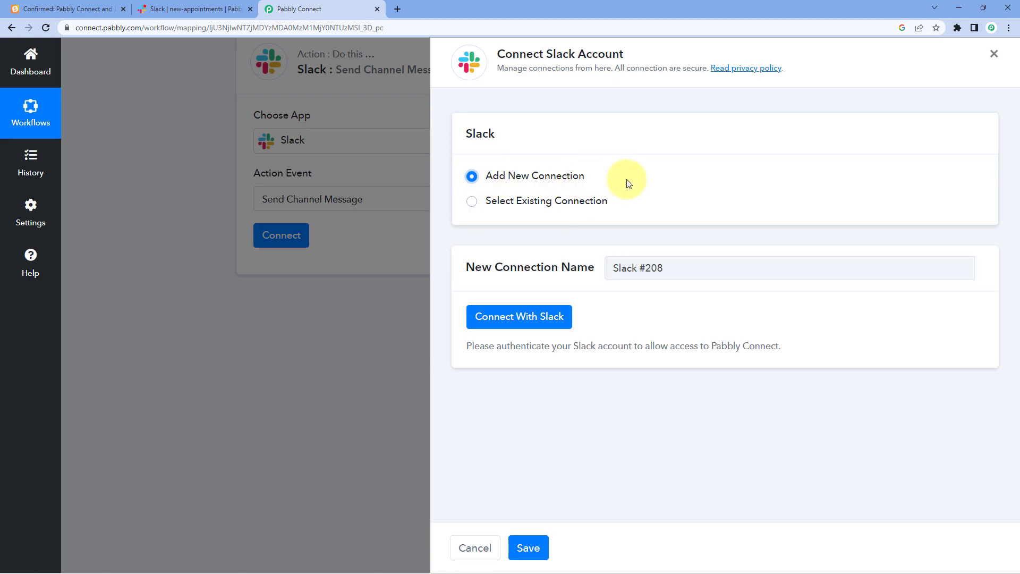
{"action": "left_click", "coordinate": [516, 322]}
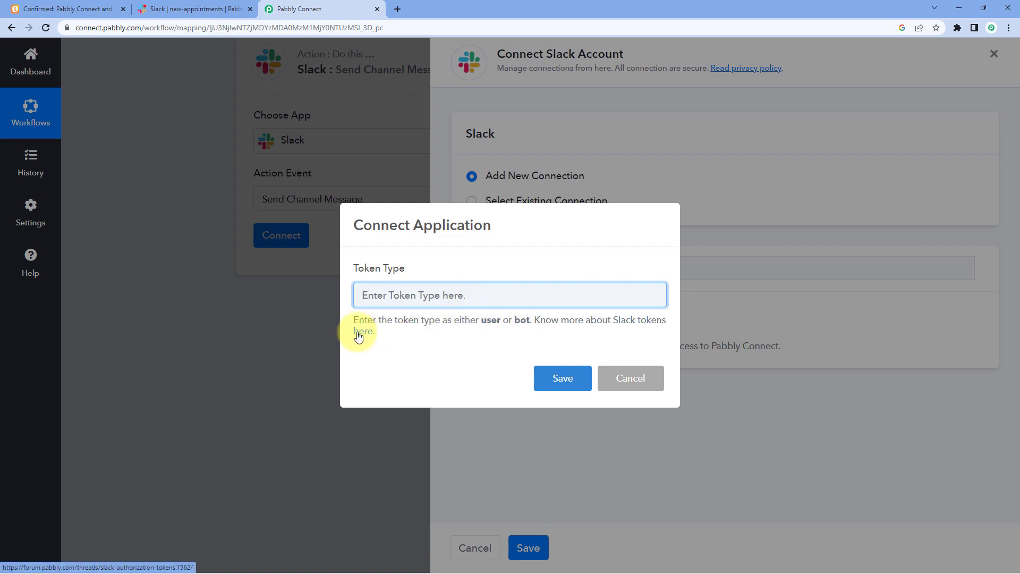
{"action": "type", "text": "user"}
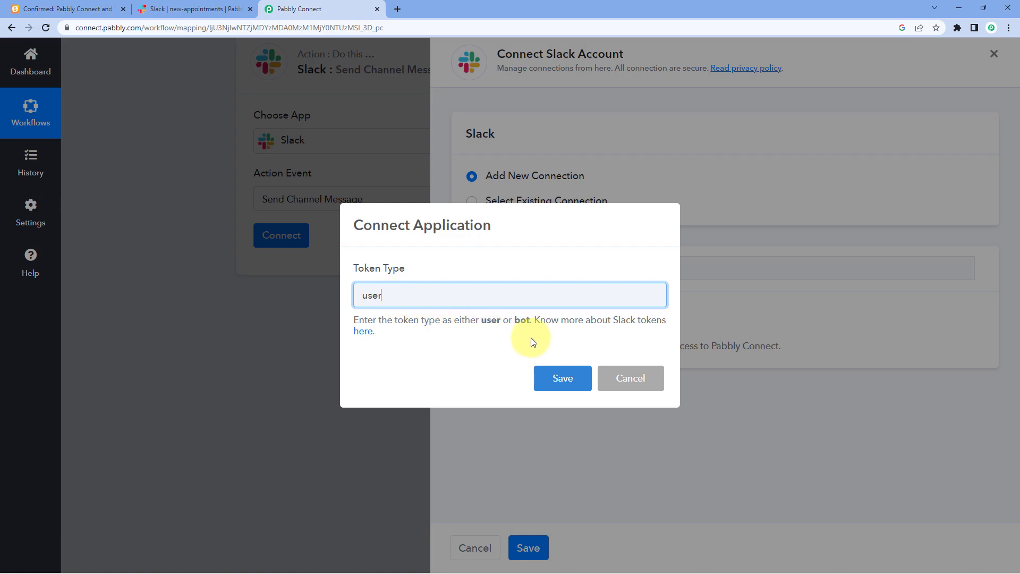
{"action": "left_click", "coordinate": [554, 372]}
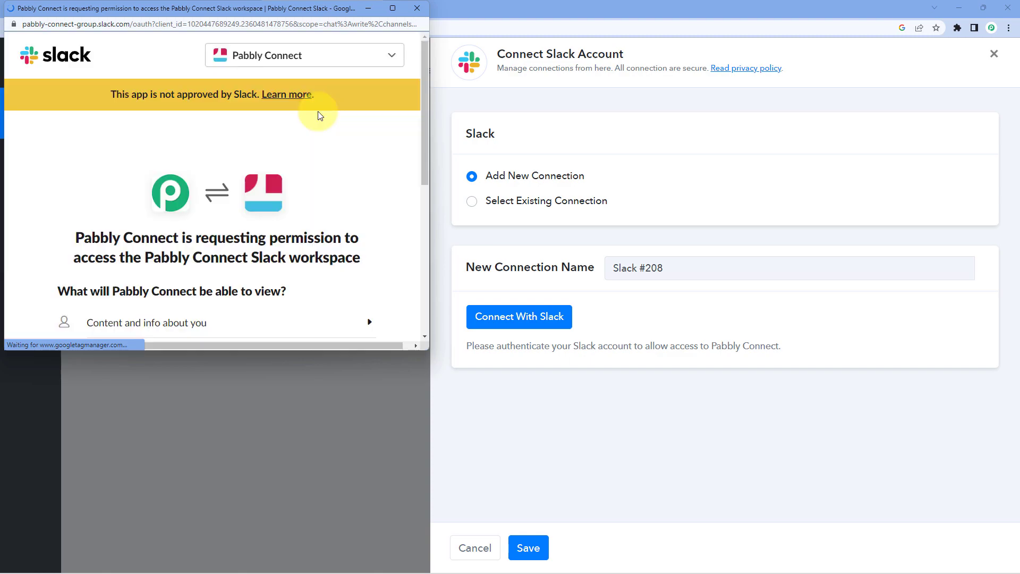
- Allow Pabbly Connect access to the Slack workspace and dismiss the success message
{"action": "scroll", "coordinate": [259, 182], "scroll_direction": "down", "scroll_amount": 5}
{"action": "scroll", "coordinate": [258, 183], "scroll_direction": "down", "scroll_amount": 1}
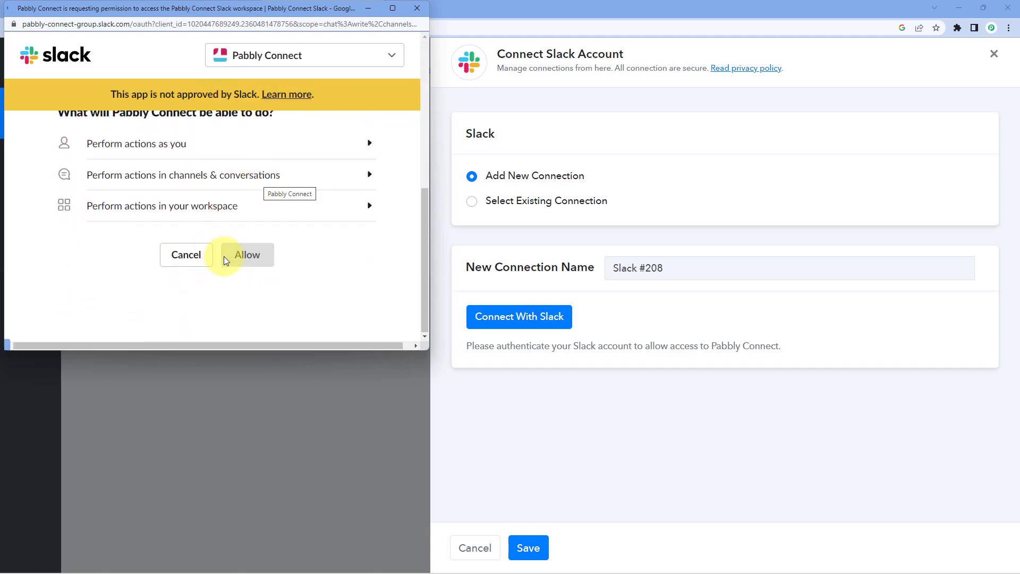
{"action": "left_click", "coordinate": [253, 255]}
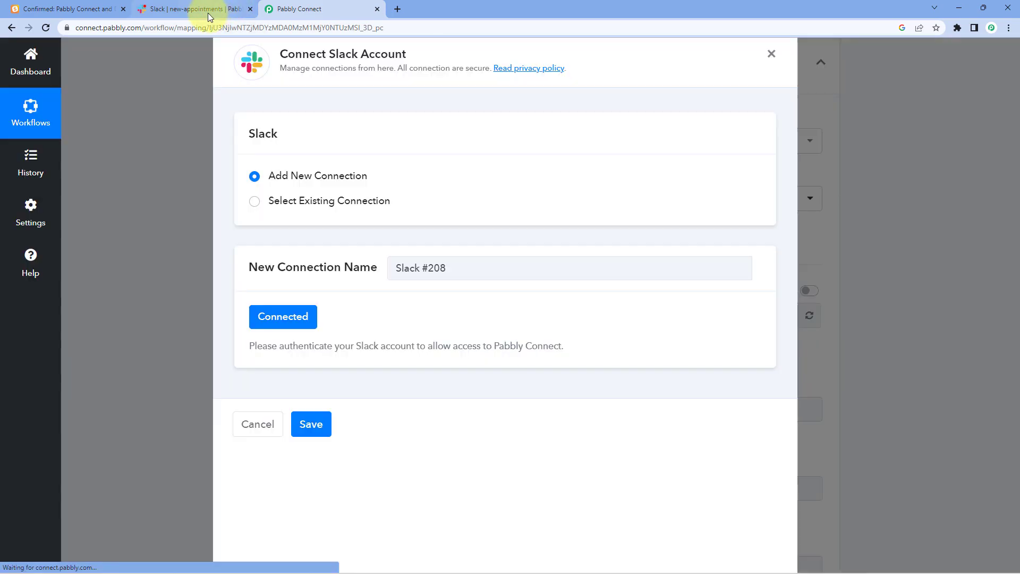
{"action": "left_click", "coordinate": [209, 11]}
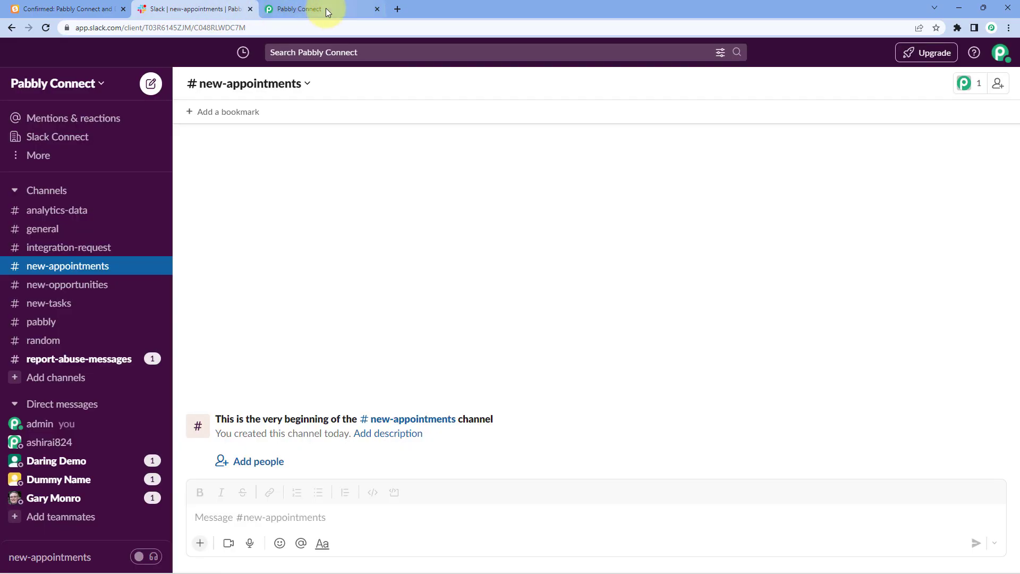
- Go back to the Pabbly Connect tab, where the Slack step now shows Connected
{"action": "mouse_move", "coordinate": [325, 4]}
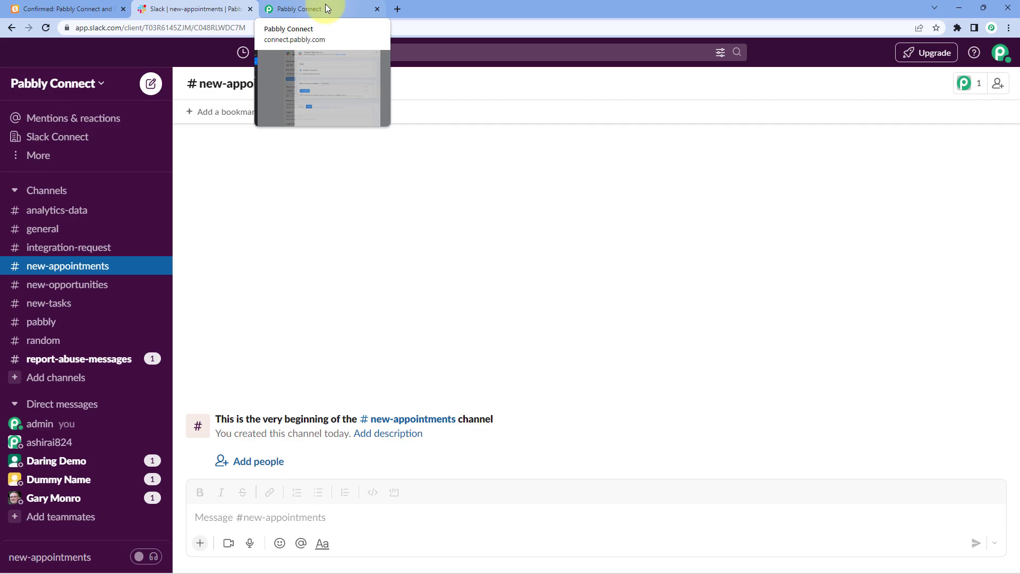
{"action": "left_click", "coordinate": [325, 4]}
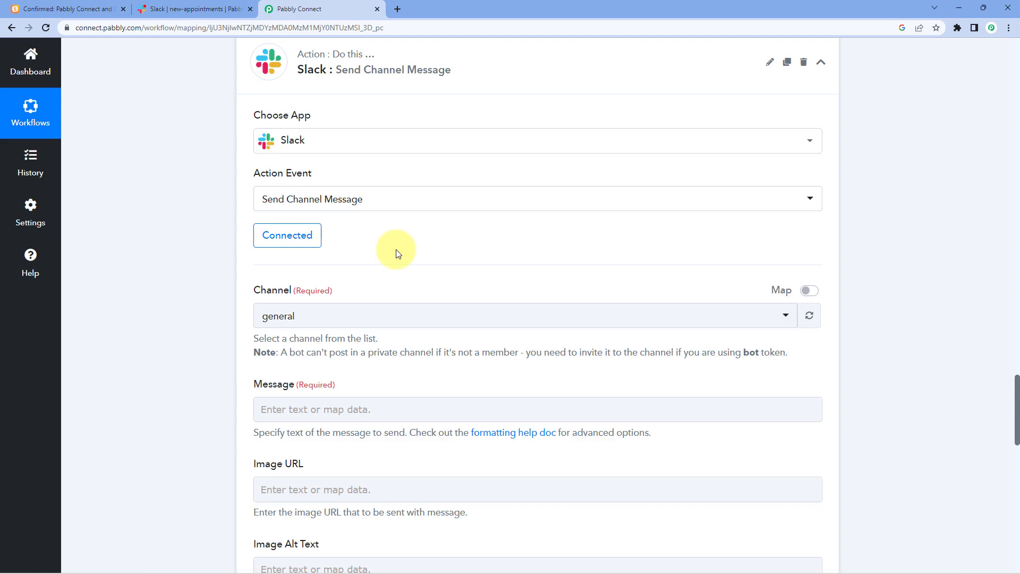
- Choose new-appointments as the Slack step's Channel, confirming the name in Slack
{"action": "scroll", "coordinate": [420, 250], "scroll_direction": "down", "scroll_amount": 1}
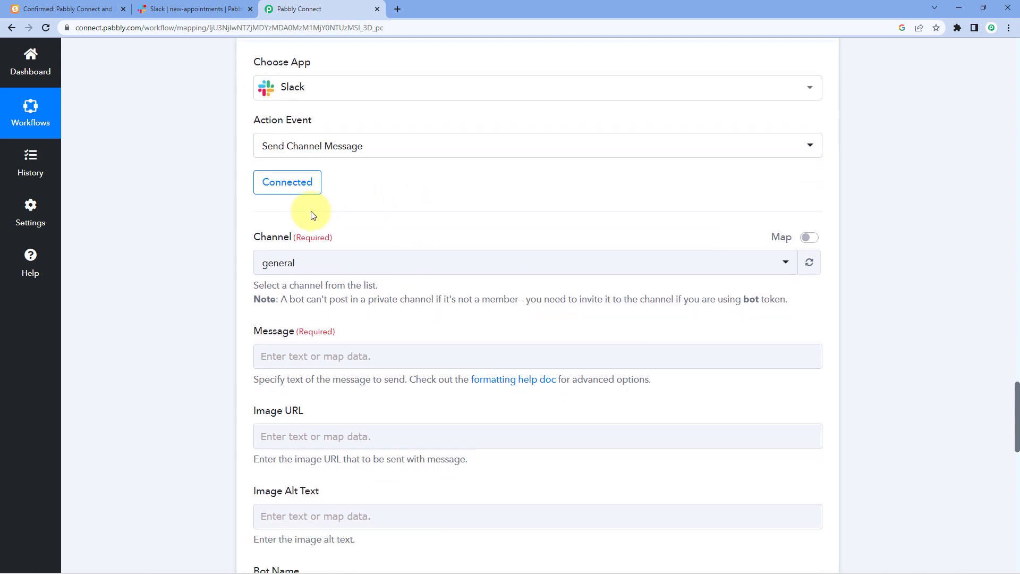
{"action": "scroll", "coordinate": [383, 221], "scroll_direction": "down", "scroll_amount": 1}
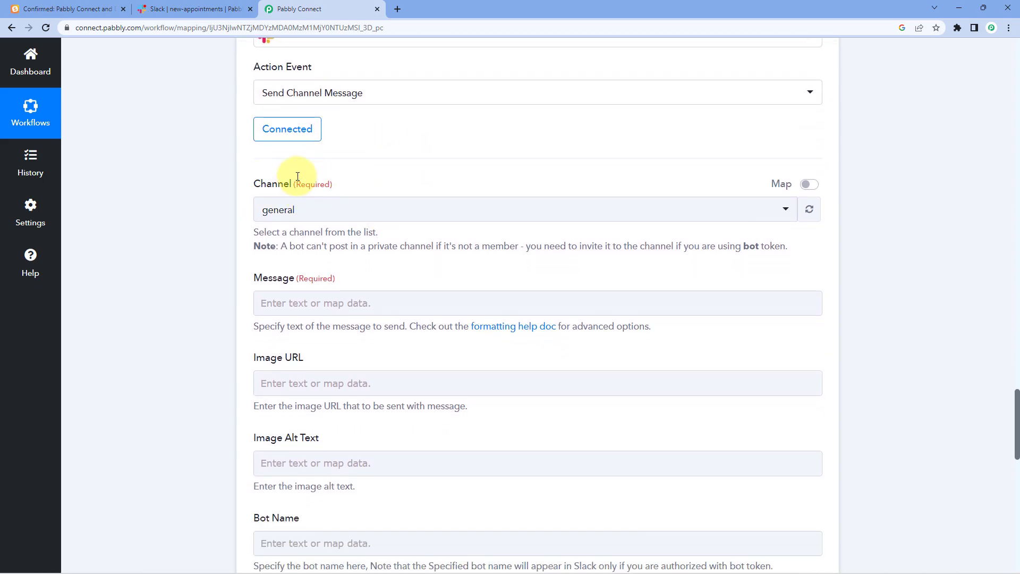
{"action": "left_click", "coordinate": [405, 213]}
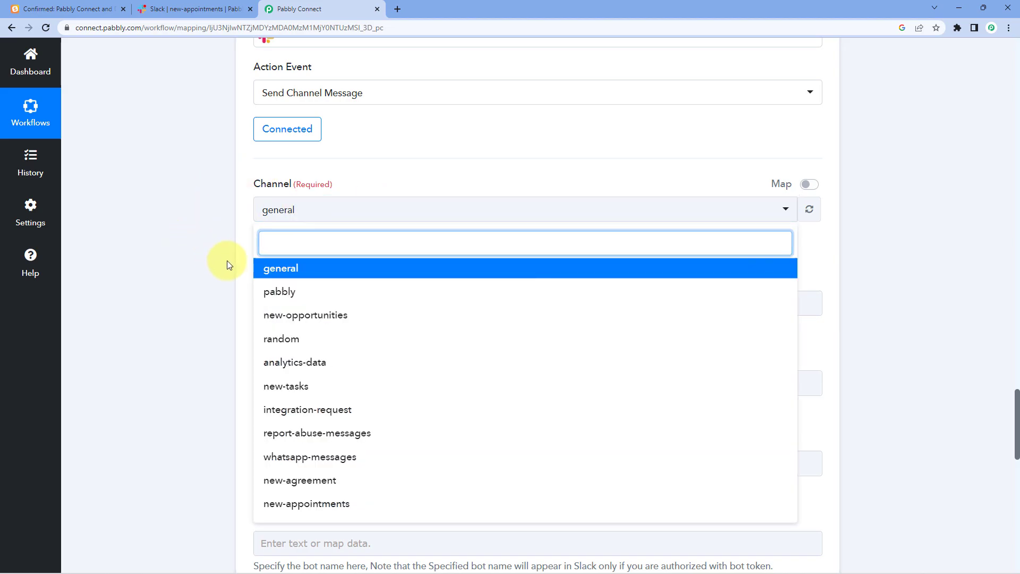
{"action": "left_click", "coordinate": [173, 9]}
{"action": "left_click", "coordinate": [290, 8]}
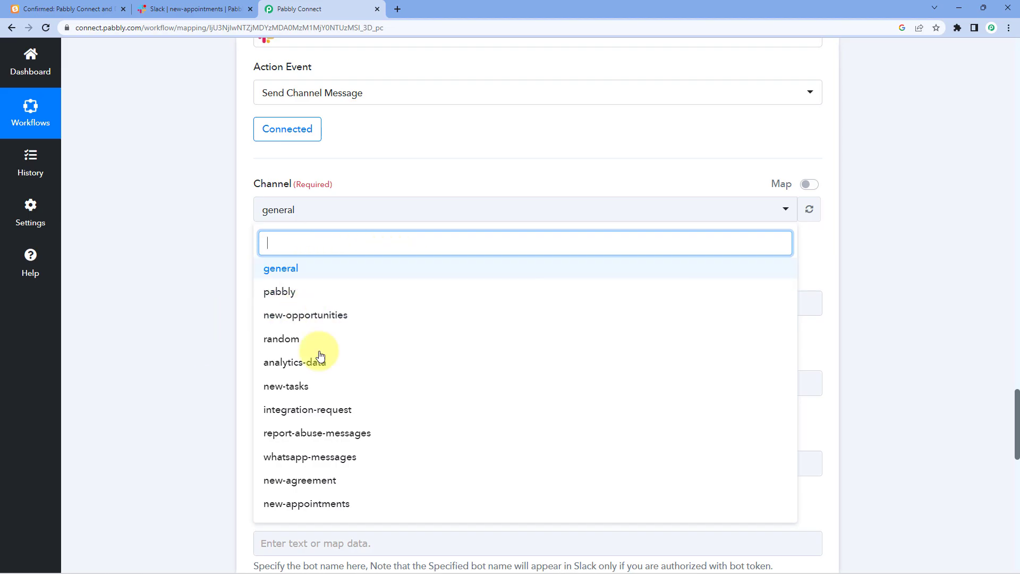
{"action": "left_click", "coordinate": [196, 9]}
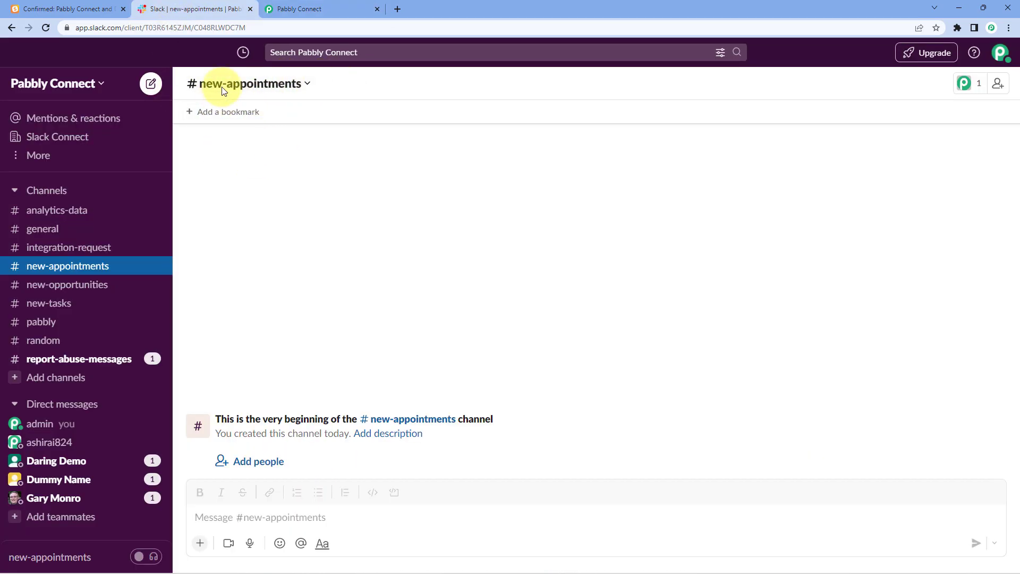
{"action": "left_click", "coordinate": [302, 8]}
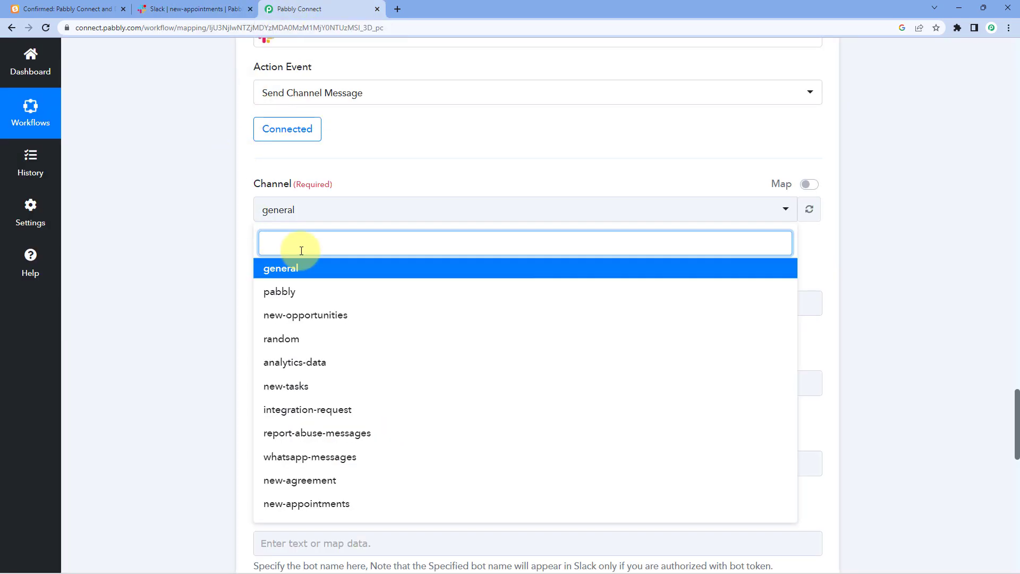
{"action": "left_click", "coordinate": [344, 504]}
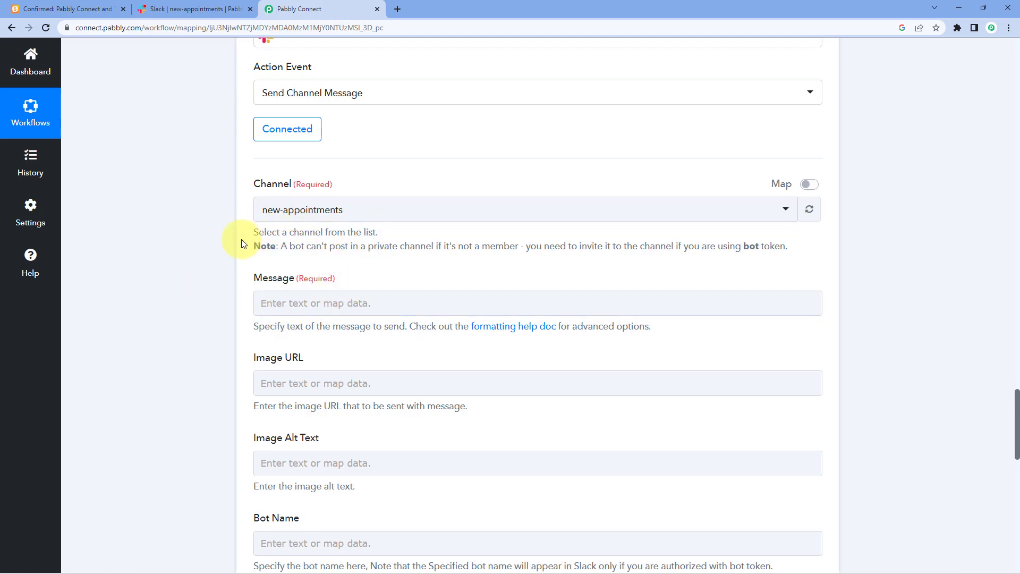
{"action": "scroll", "coordinate": [252, 239], "scroll_direction": "down", "scroll_amount": 1}
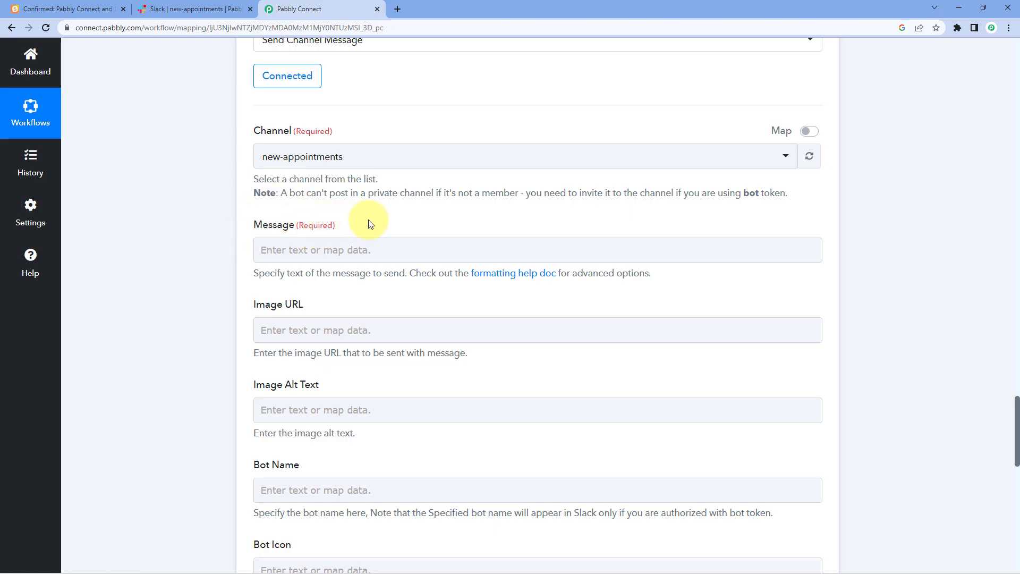
- Write 'Hello Team,' and 'We have a scheduled meeting with' plus the Payload Scheduler Display Name
{"action": "left_click", "coordinate": [330, 247]}
{"action": "type", "text": "He"}
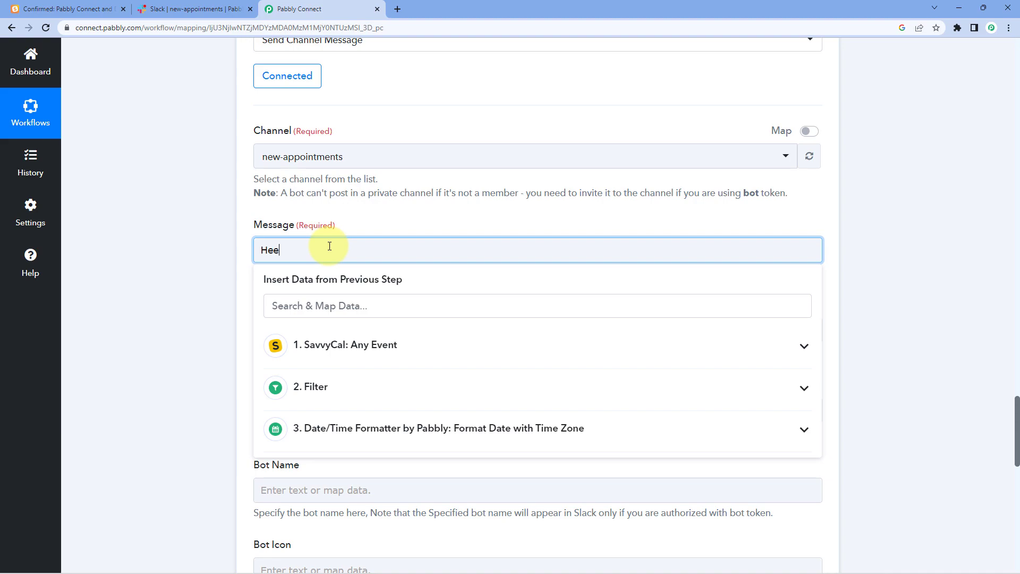
{"action": "type", "text": "llo Team,"}
{"action": "key", "text": "Return"}
{"action": "key", "text": "Return"}
{"action": "type", "text": "We have a scheduled meeting with"}
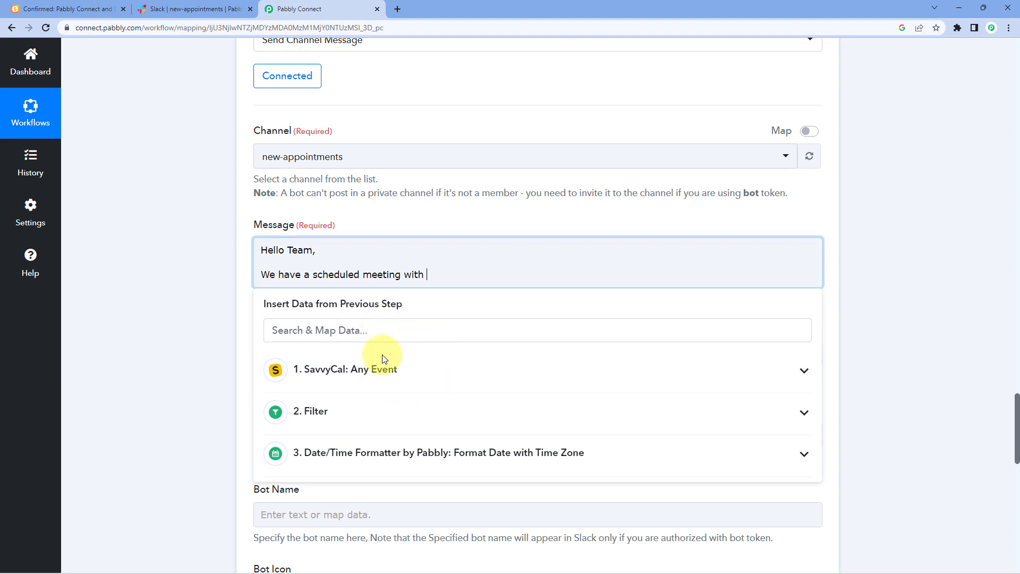
{"action": "left_click", "coordinate": [346, 369]}
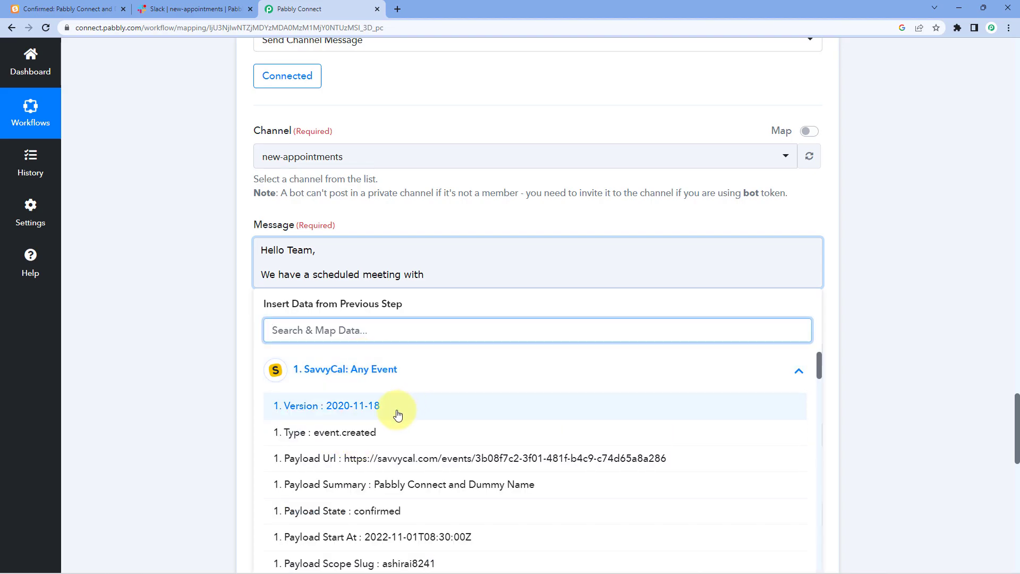
{"action": "scroll", "coordinate": [398, 412], "scroll_direction": "down", "scroll_amount": 3}
{"action": "scroll", "coordinate": [398, 412], "scroll_direction": "down", "scroll_amount": 2}
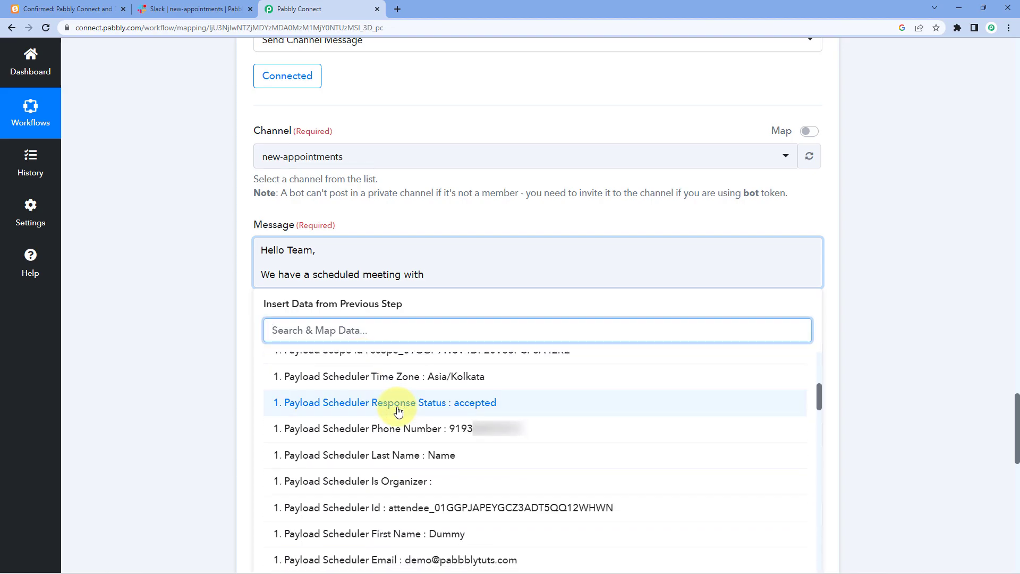
{"action": "scroll", "coordinate": [357, 416], "scroll_direction": "down", "scroll_amount": 1}
{"action": "scroll", "coordinate": [359, 420], "scroll_direction": "down", "scroll_amount": 1}
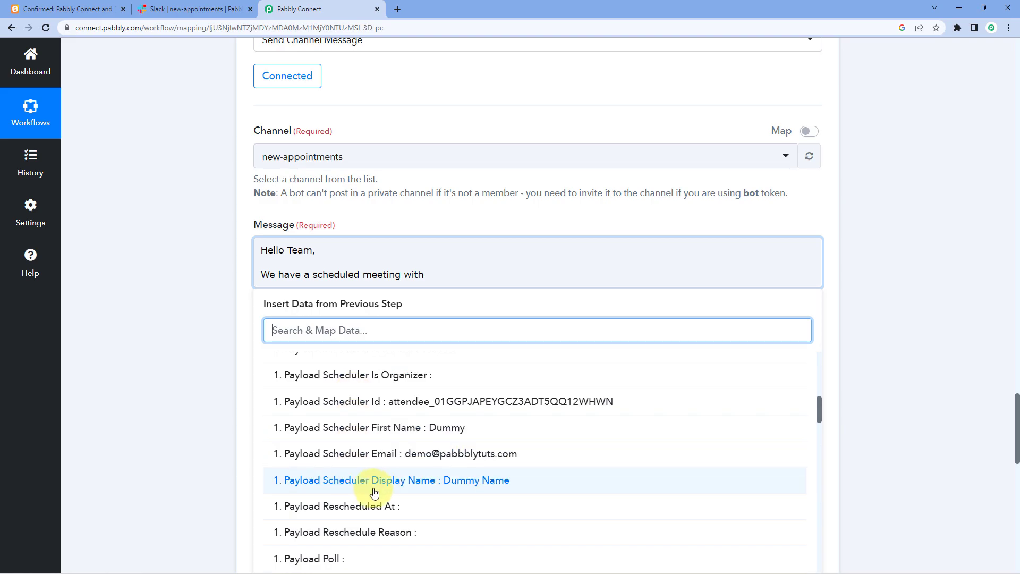
{"action": "left_click", "coordinate": [371, 482]}
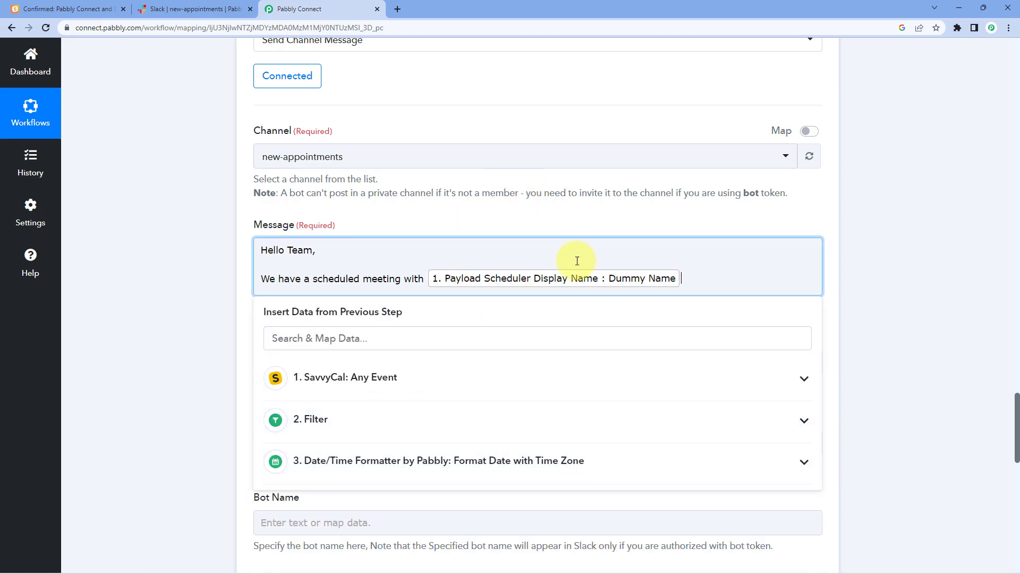
{"action": "left_click", "coordinate": [692, 285]}
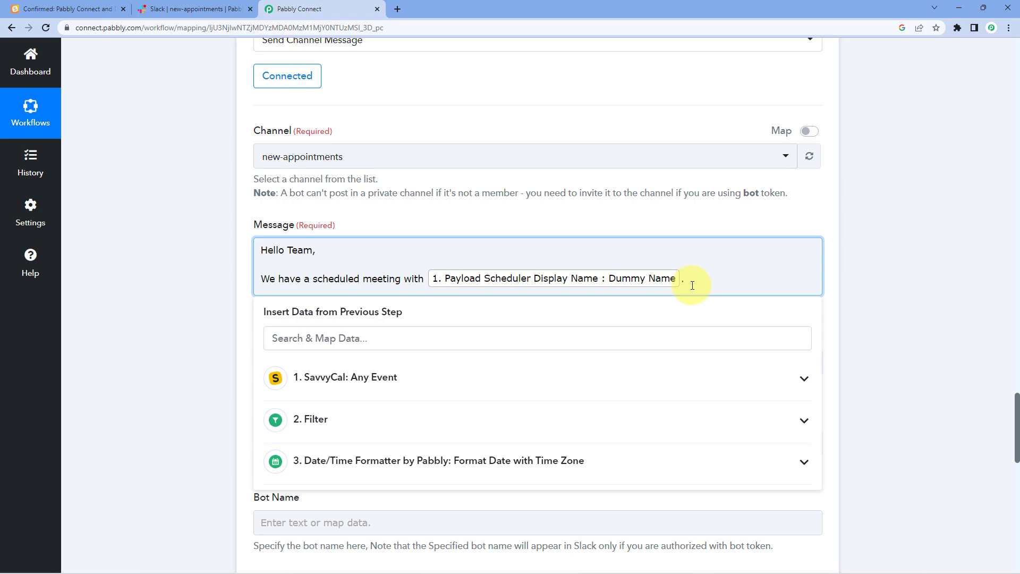
- Add lines 'Meeting Details are as followed:', 'Client Name:', 'Email:', 'Mobile No.:', 'Meeting Date and Time:'
{"action": "key", "text": "Return"}
{"action": "type", "text": "Meeting Details are as followed:"}
{"action": "key", "text": "Return"}
{"action": "key", "text": "Return"}
{"action": "type", "text": "Client Name:"}
{"action": "key", "text": "Return"}
{"action": "type", "text": "Email:"}
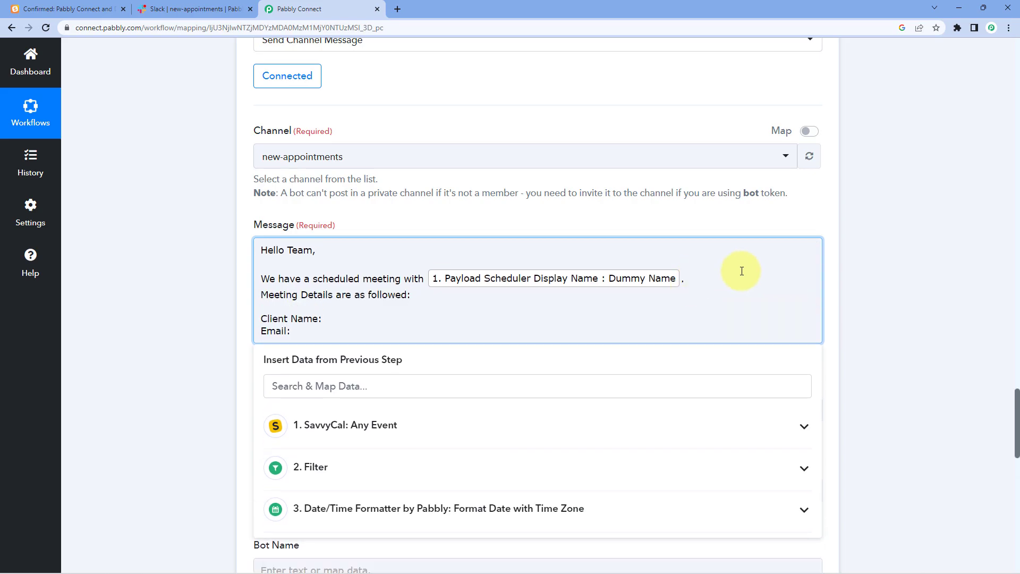
{"action": "key", "text": "Return"}
{"action": "type", "text": "Mobile No.:"}
{"action": "key", "text": "Return"}
{"action": "type", "text": "Meeting Date and Time:"}
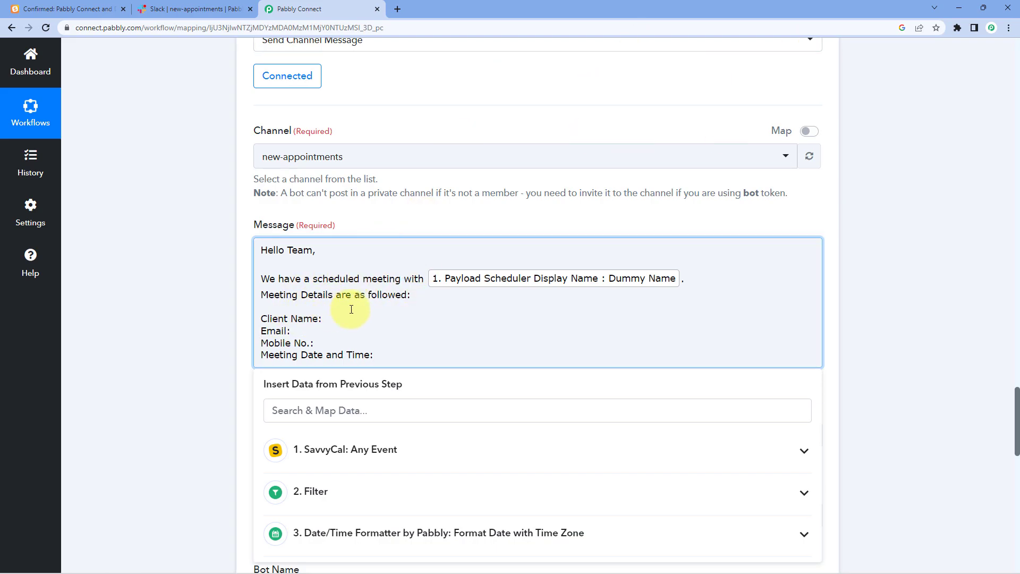
- Map the Payload Scheduler Display Name after 'Client Name:'
{"action": "left_click", "coordinate": [316, 317]}
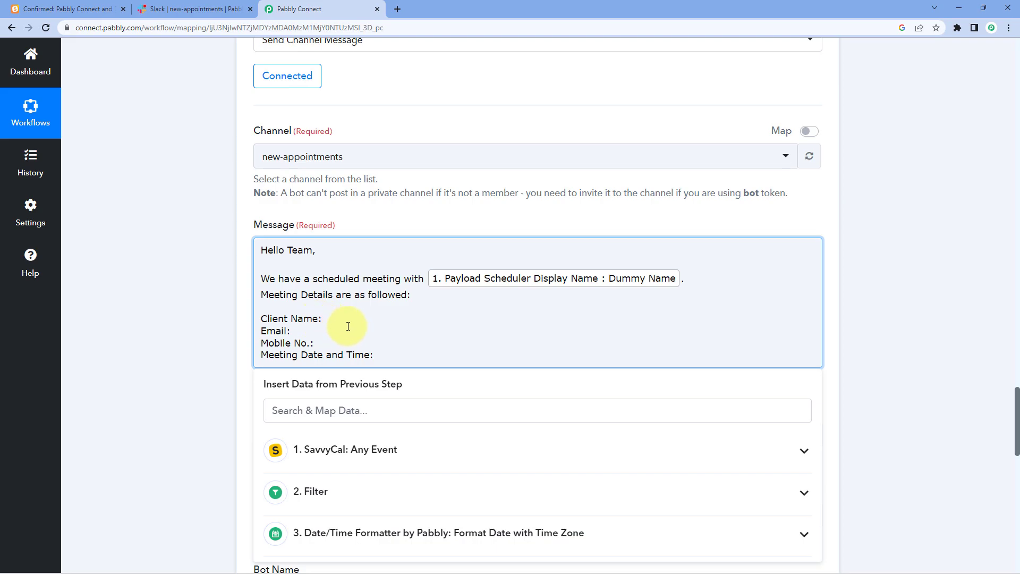
{"action": "left_click", "coordinate": [332, 448]}
{"action": "scroll", "coordinate": [202, 411], "scroll_direction": "down", "scroll_amount": 1}
{"action": "scroll", "coordinate": [411, 448], "scroll_direction": "down", "scroll_amount": 10}
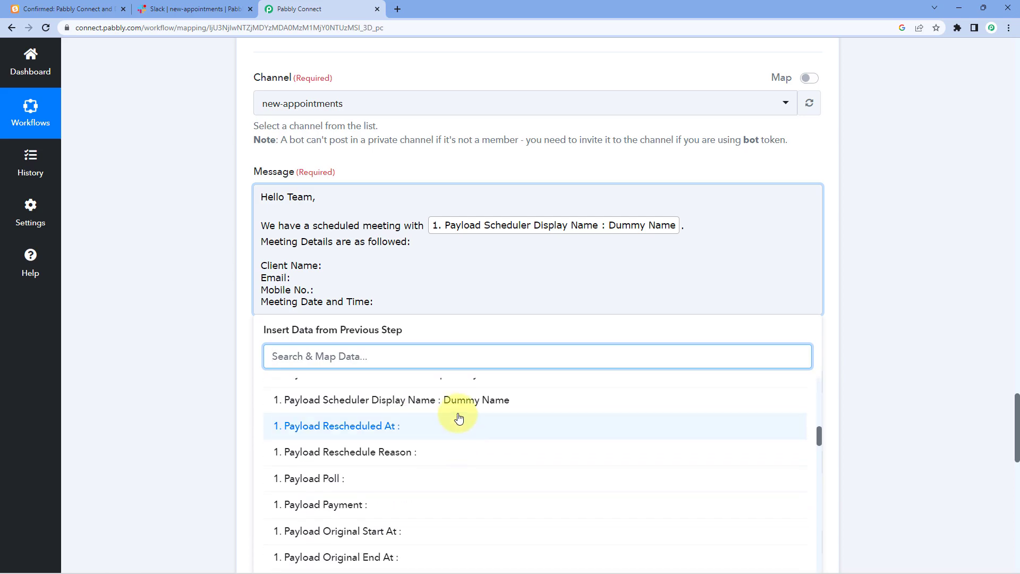
{"action": "left_click", "coordinate": [456, 407]}
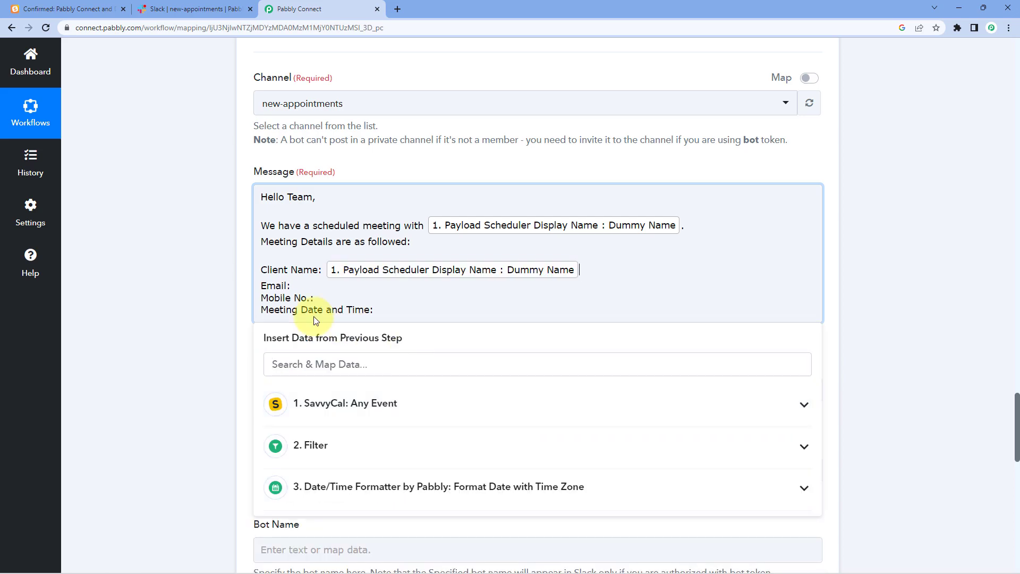
- Map the SavvyCal Payload Scheduler Email after the Email: label
{"action": "left_click", "coordinate": [293, 287]}
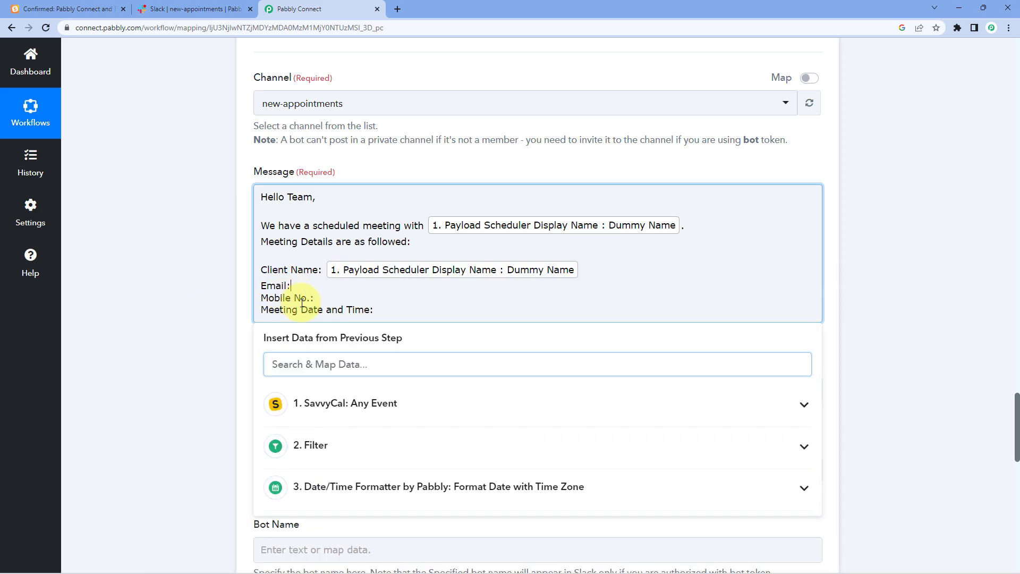
{"action": "left_click", "coordinate": [335, 410]}
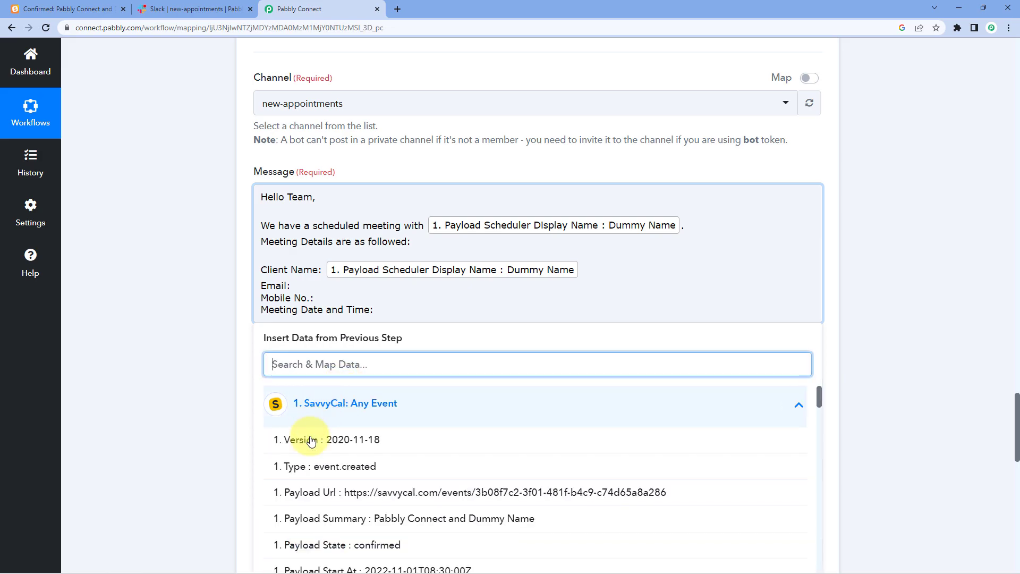
{"action": "scroll", "coordinate": [398, 463], "scroll_direction": "down", "scroll_amount": 3}
{"action": "scroll", "coordinate": [193, 392], "scroll_direction": "down", "scroll_amount": 2}
{"action": "scroll", "coordinate": [345, 357], "scroll_direction": "down", "scroll_amount": 3}
{"action": "scroll", "coordinate": [375, 357], "scroll_direction": "down", "scroll_amount": 2}
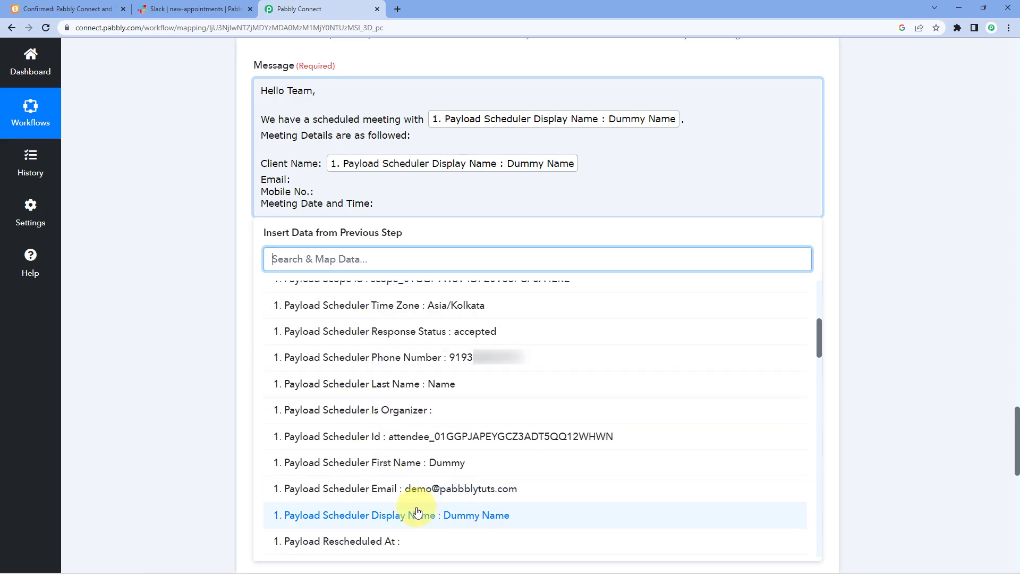
{"action": "left_click", "coordinate": [364, 483]}
- Map the Payload Scheduler Phone Number after the Mobile No.: label
{"action": "left_click", "coordinate": [316, 199]}
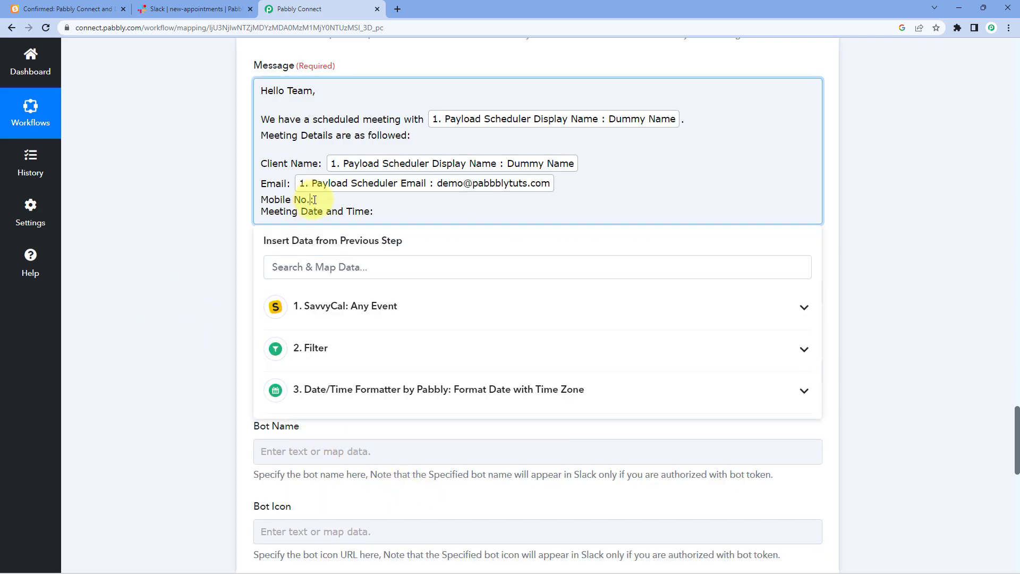
{"action": "left_click", "coordinate": [346, 308]}
{"action": "scroll", "coordinate": [359, 425], "scroll_direction": "down", "scroll_amount": 1}
{"action": "scroll", "coordinate": [359, 436], "scroll_direction": "down", "scroll_amount": 2}
{"action": "left_click", "coordinate": [364, 419]}
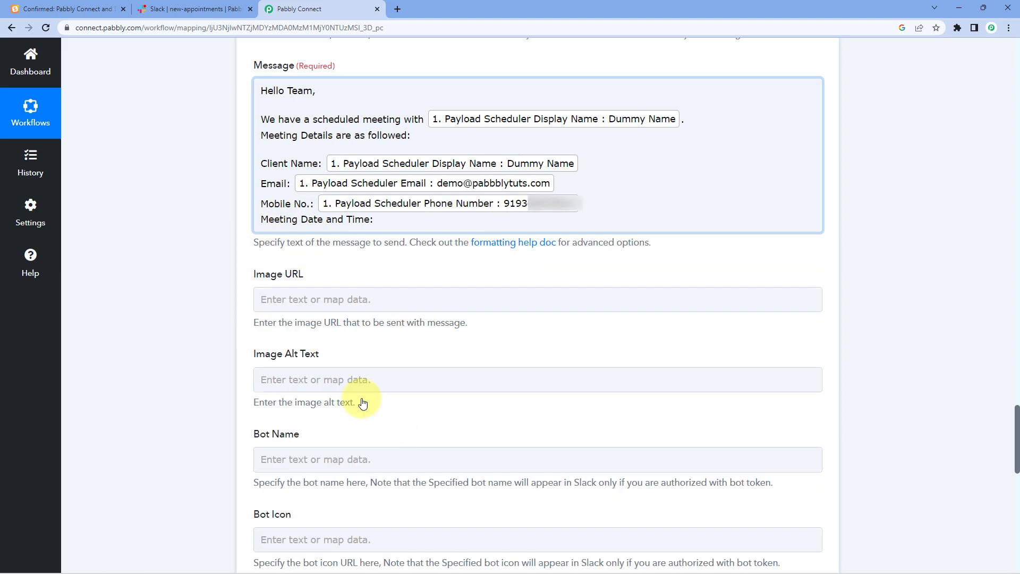
- Insert the Date/Time Formatter step's Result after Meeting Date and Time:
{"action": "left_click", "coordinate": [391, 220]}
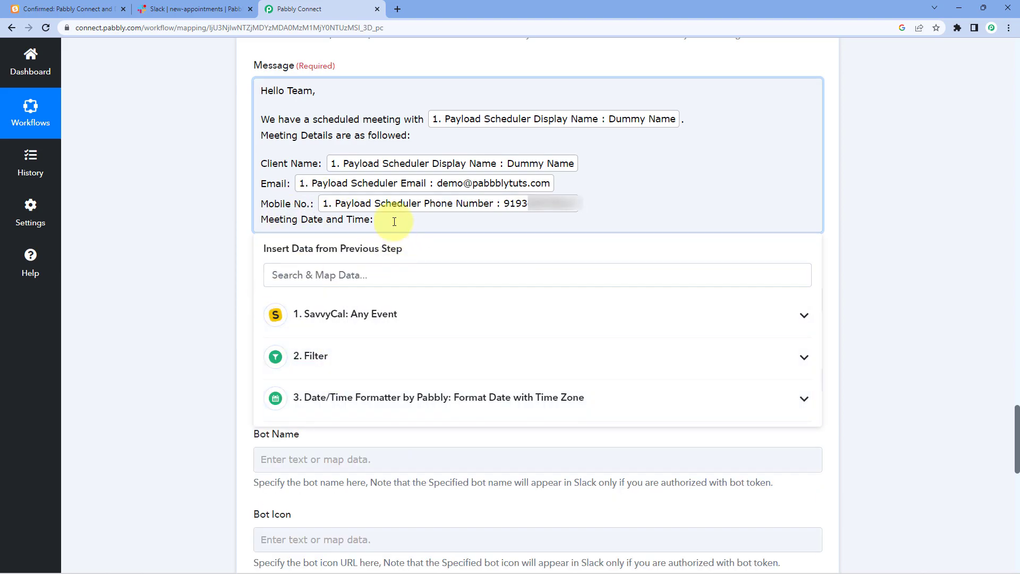
{"action": "left_click", "coordinate": [368, 319]}
{"action": "scroll", "coordinate": [364, 402], "scroll_direction": "down", "scroll_amount": 1}
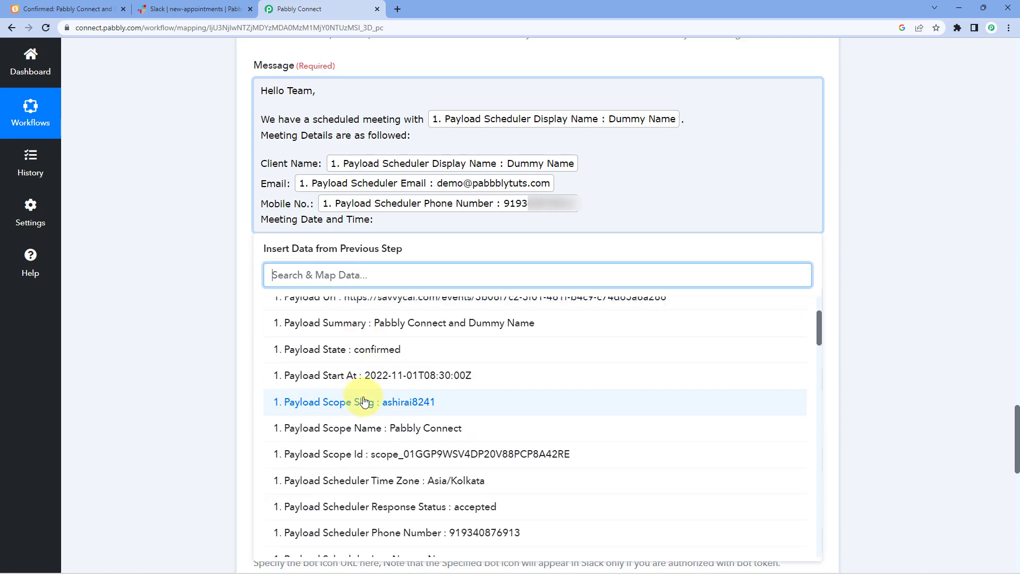
{"action": "scroll", "coordinate": [366, 324], "scroll_direction": "up", "scroll_amount": 1}
{"action": "left_click", "coordinate": [359, 325]}
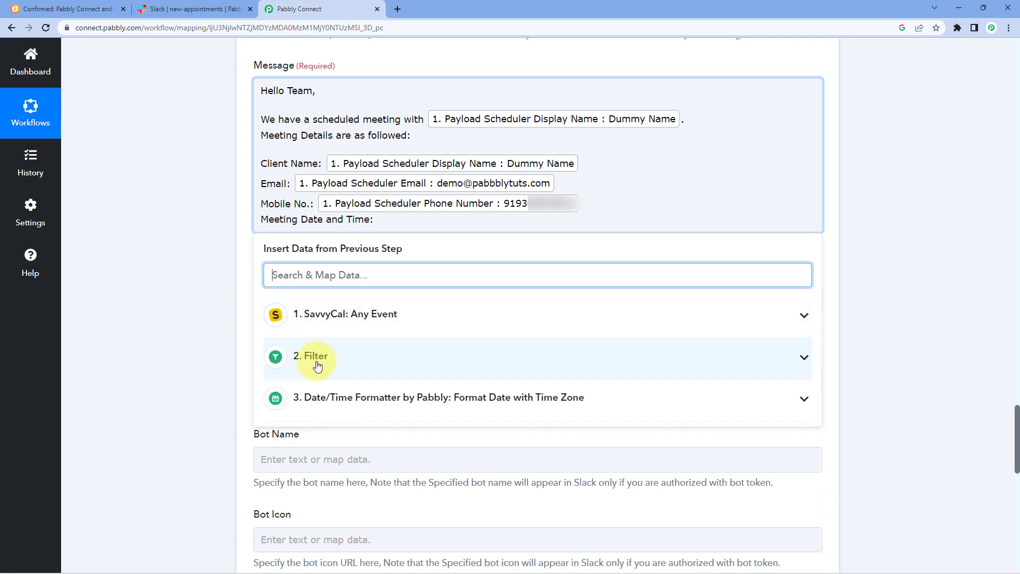
{"action": "left_click", "coordinate": [371, 407]}
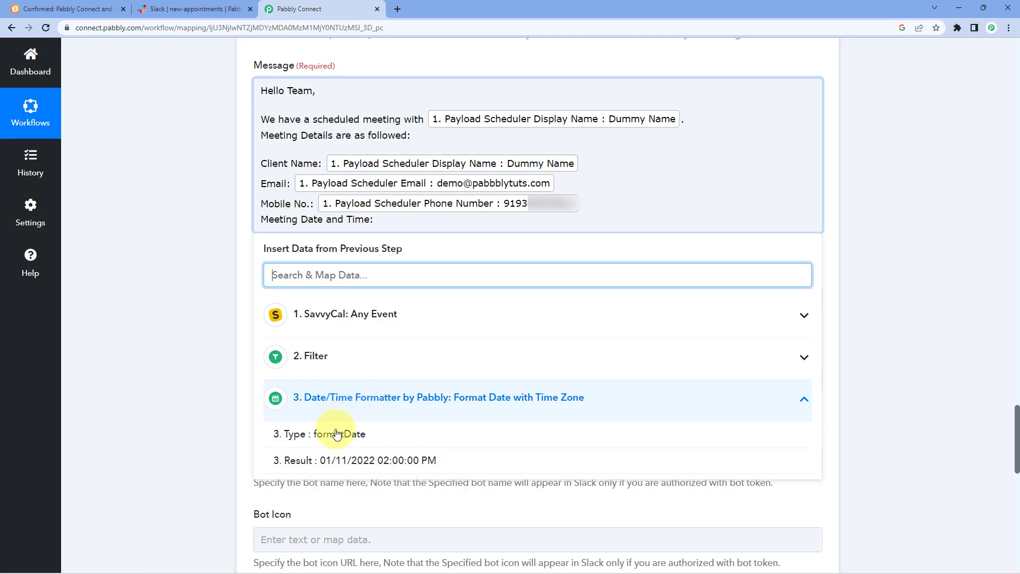
{"action": "left_click", "coordinate": [309, 460]}
{"action": "left_click", "coordinate": [201, 241]}
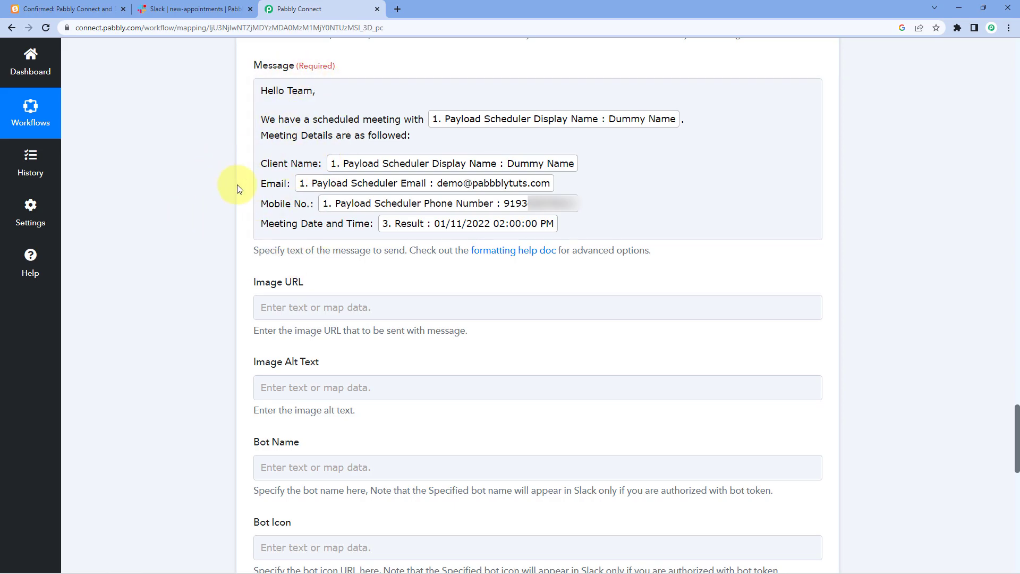
{"action": "scroll", "coordinate": [231, 186], "scroll_direction": "down", "scroll_amount": 3}
{"action": "scroll", "coordinate": [229, 160], "scroll_direction": "up", "scroll_amount": 1}
{"action": "scroll", "coordinate": [230, 154], "scroll_direction": "down", "scroll_amount": 3}
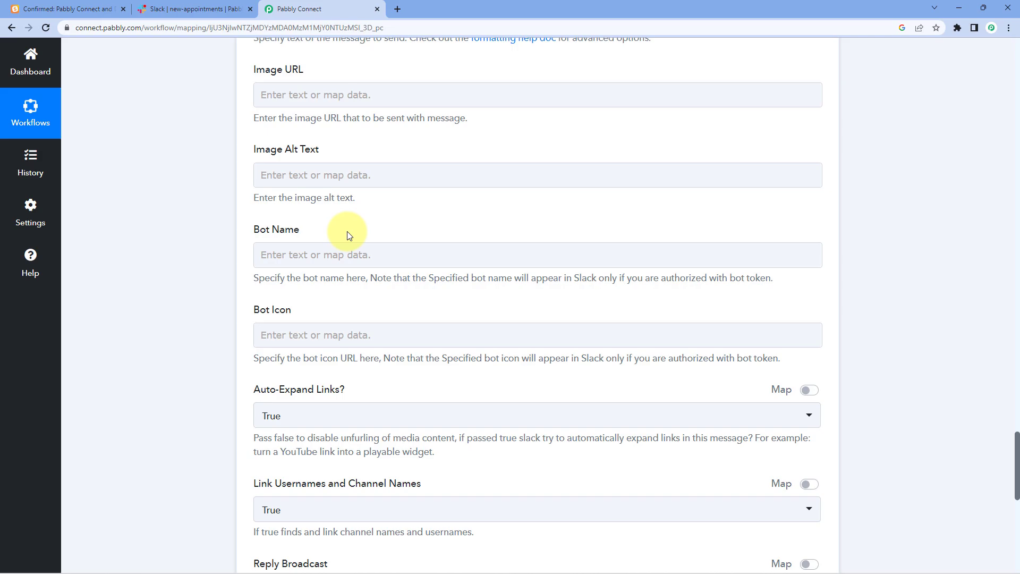
- Enter SavvyCal as the Slack step's Bot Name
{"action": "left_click", "coordinate": [332, 253]}
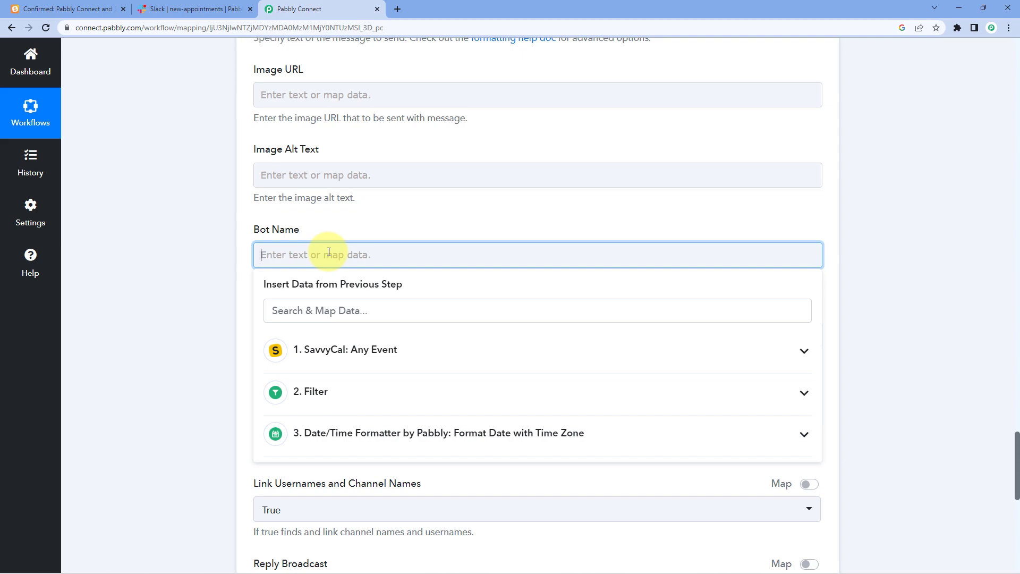
{"action": "type", "text": "SavvyCal"}
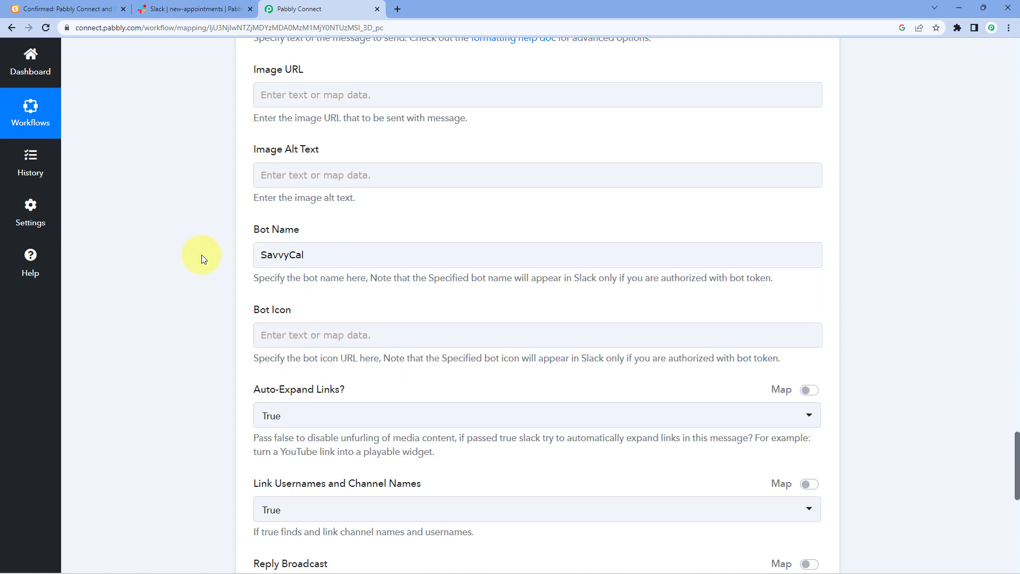
{"action": "scroll", "coordinate": [202, 259], "scroll_direction": "down", "scroll_amount": 1}
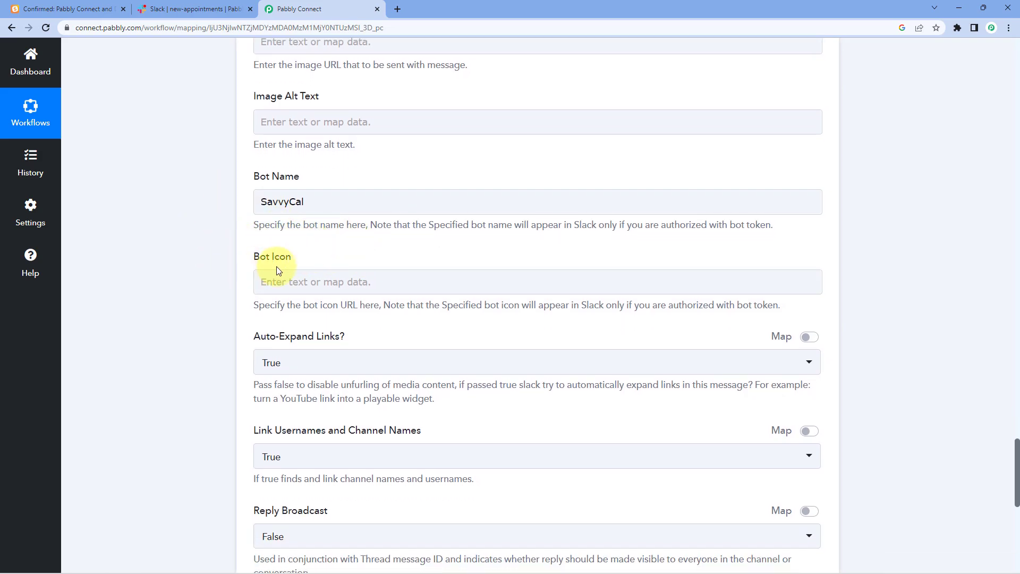
{"action": "left_click", "coordinate": [297, 278]}
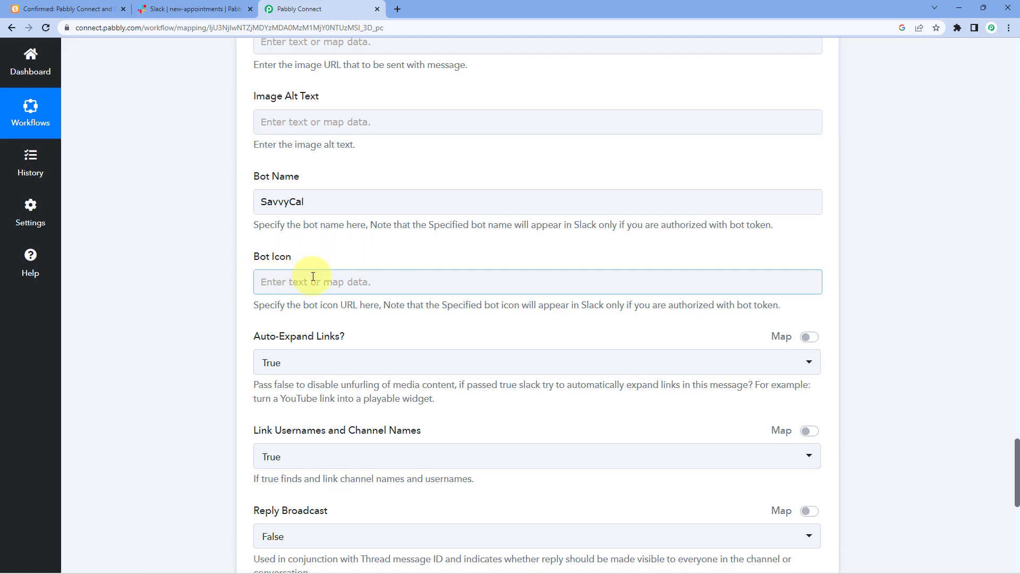
- Keep Auto-Expand Links set to True, leaving Bot Icon empty, and scroll to the Save buttons
{"action": "scroll", "coordinate": [318, 263], "scroll_direction": "down", "scroll_amount": 2}
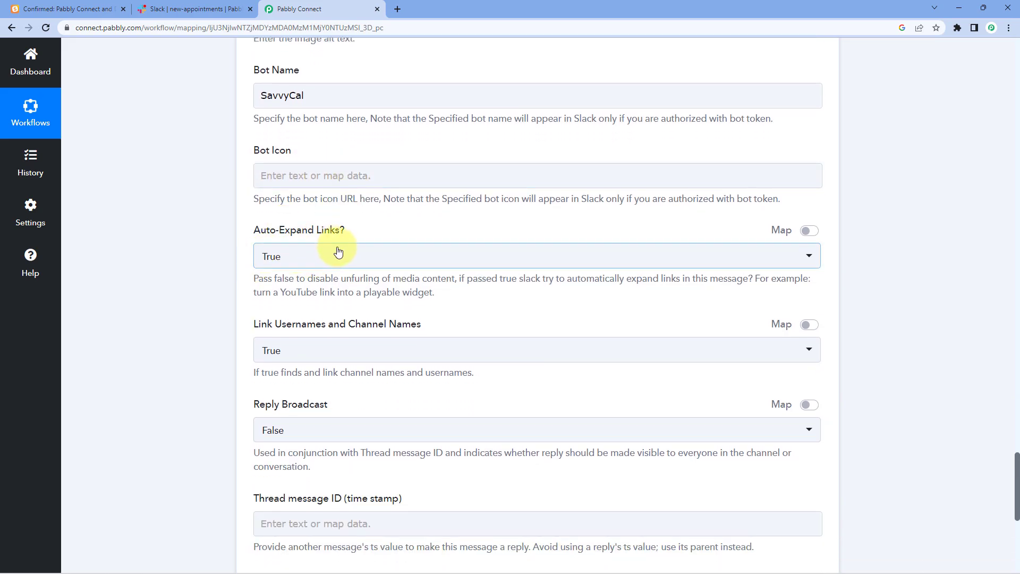
{"action": "left_click", "coordinate": [318, 260]}
{"action": "left_click", "coordinate": [276, 315]}
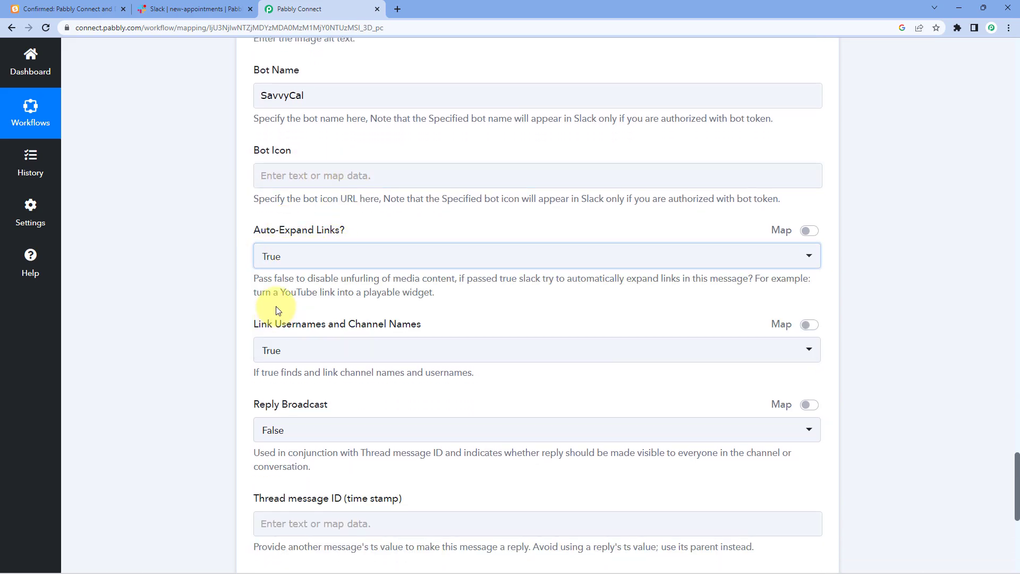
{"action": "scroll", "coordinate": [252, 265], "scroll_direction": "down", "scroll_amount": 2}
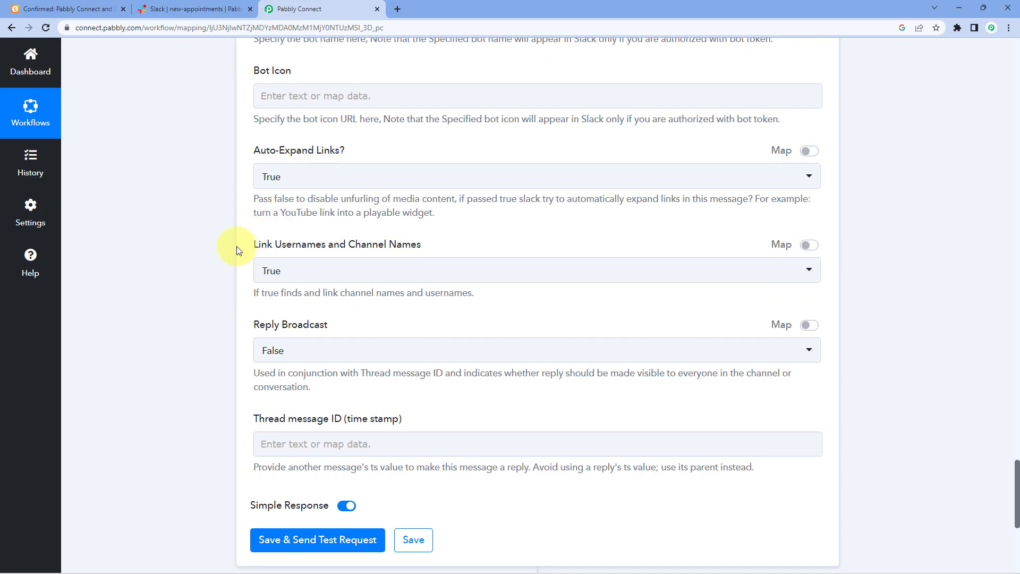
{"action": "scroll", "coordinate": [217, 250], "scroll_direction": "down", "scroll_amount": 2}
{"action": "scroll", "coordinate": [227, 278], "scroll_direction": "down", "scroll_amount": 1}
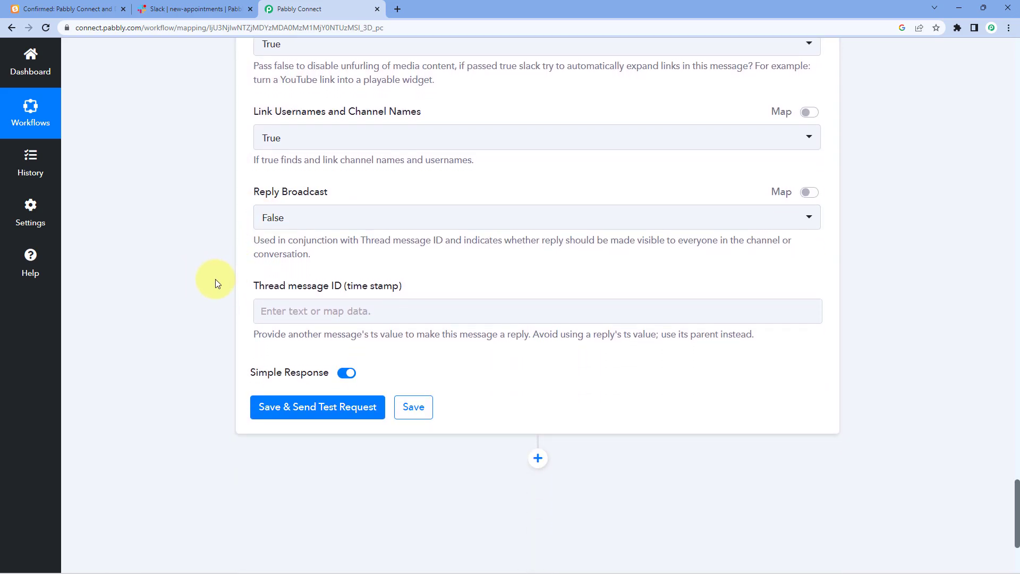
{"action": "scroll", "coordinate": [234, 244], "scroll_direction": "up", "scroll_amount": 1}
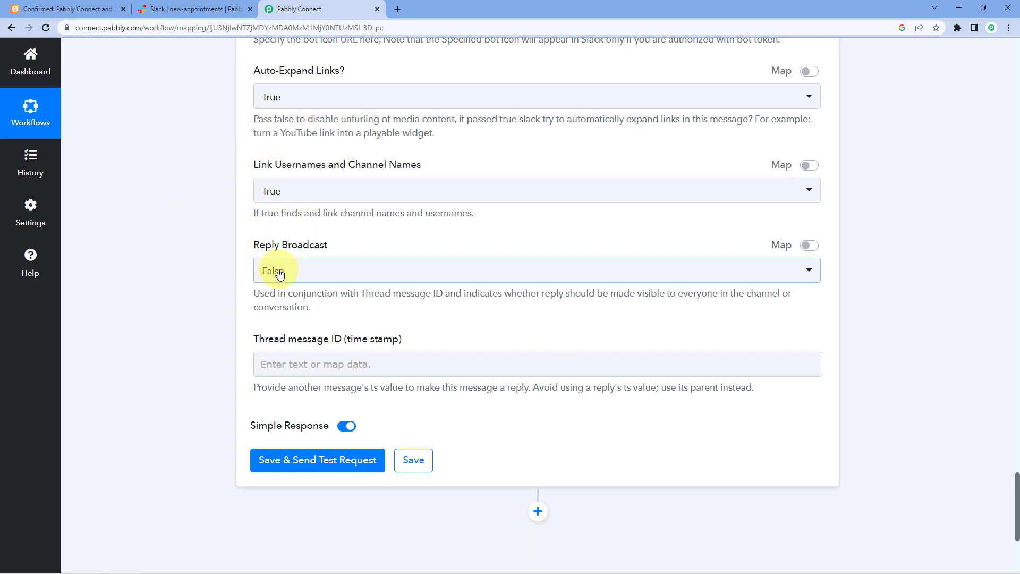
{"action": "scroll", "coordinate": [239, 319], "scroll_direction": "down", "scroll_amount": 2}
- Save the Slack step and send a test request, confirming the Ok 1 response
{"action": "left_click", "coordinate": [298, 357]}
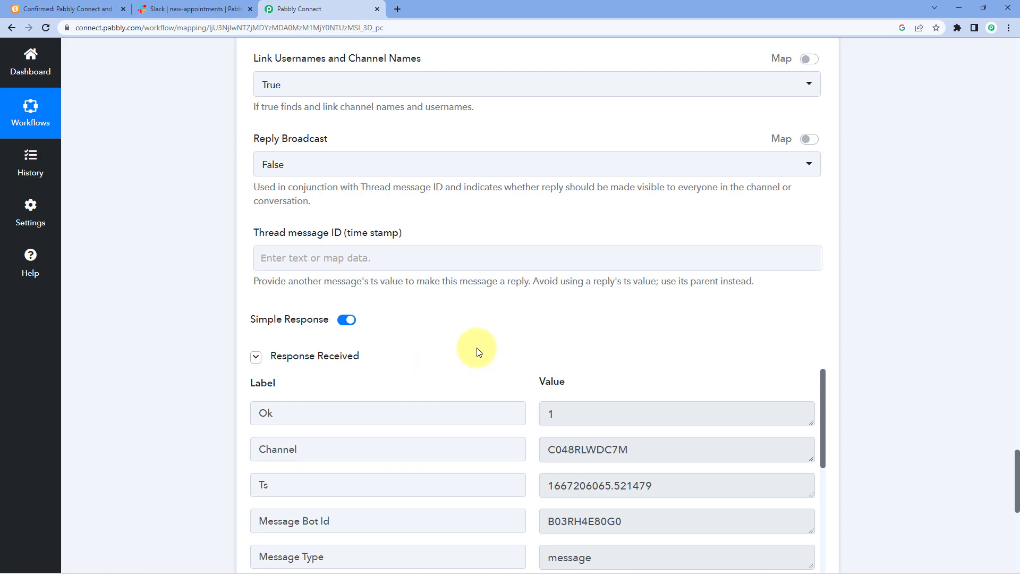
{"action": "scroll", "coordinate": [491, 328], "scroll_direction": "down", "scroll_amount": 2}
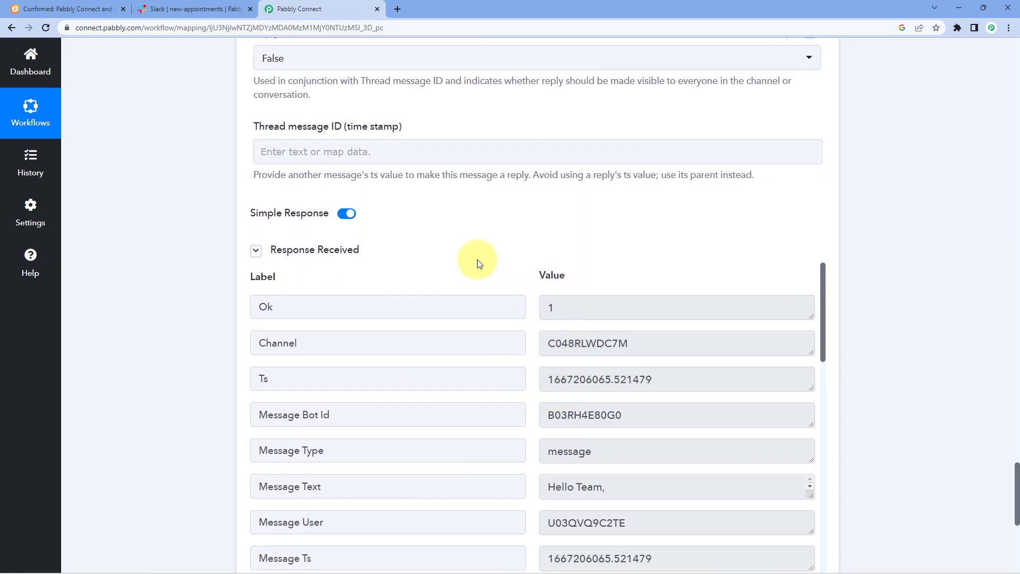
{"action": "scroll", "coordinate": [477, 263], "scroll_direction": "up", "scroll_amount": 3}
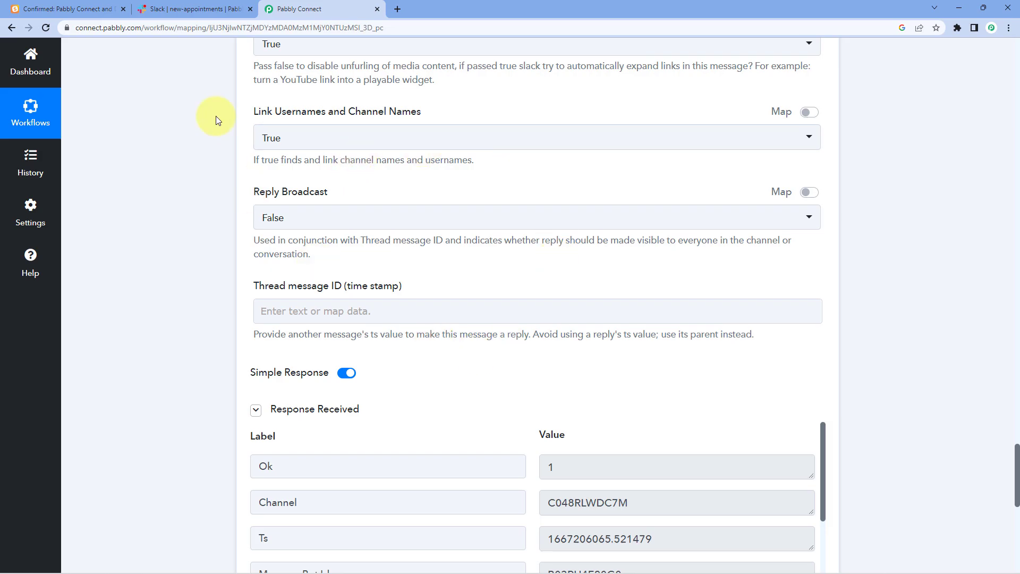
- Check the test message in Slack #new-appointments, highlighting its client name, mobile and date
{"action": "left_click", "coordinate": [194, 9]}
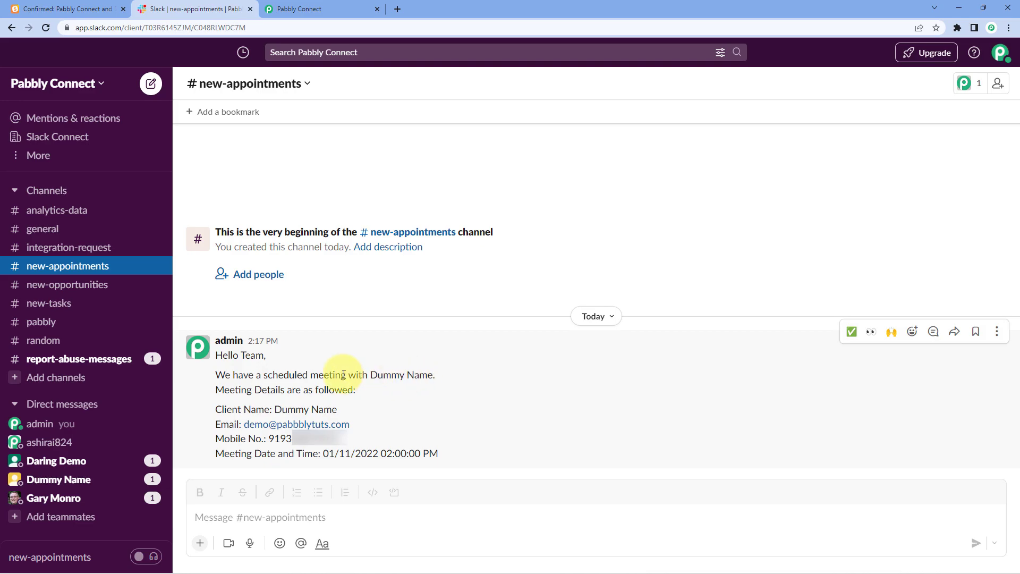
{"action": "left_click_drag", "start_coordinate": [370, 376], "coordinate": [432, 377]}
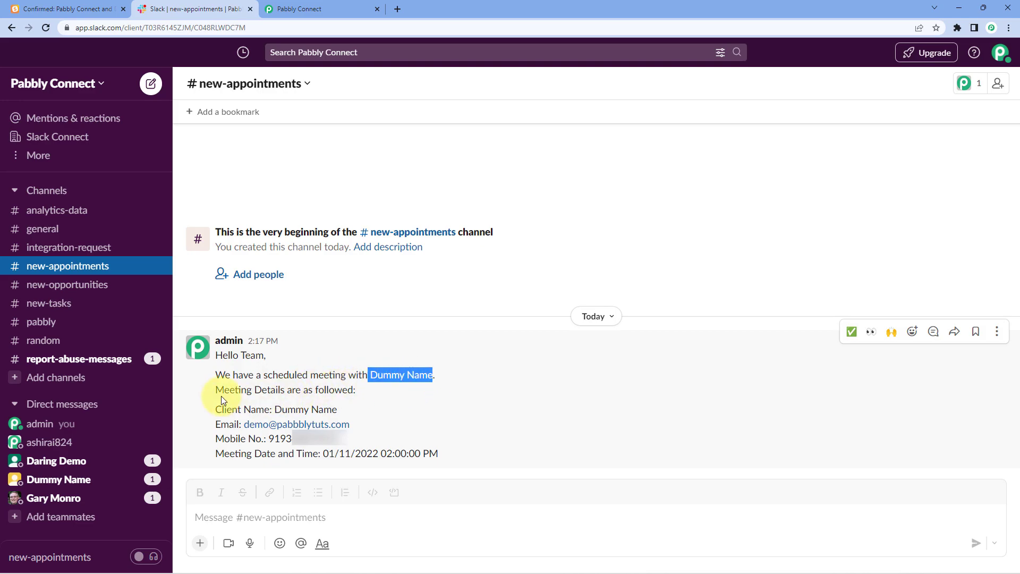
{"action": "left_click_drag", "start_coordinate": [274, 410], "coordinate": [250, 411]}
{"action": "left_click", "coordinate": [236, 421]}
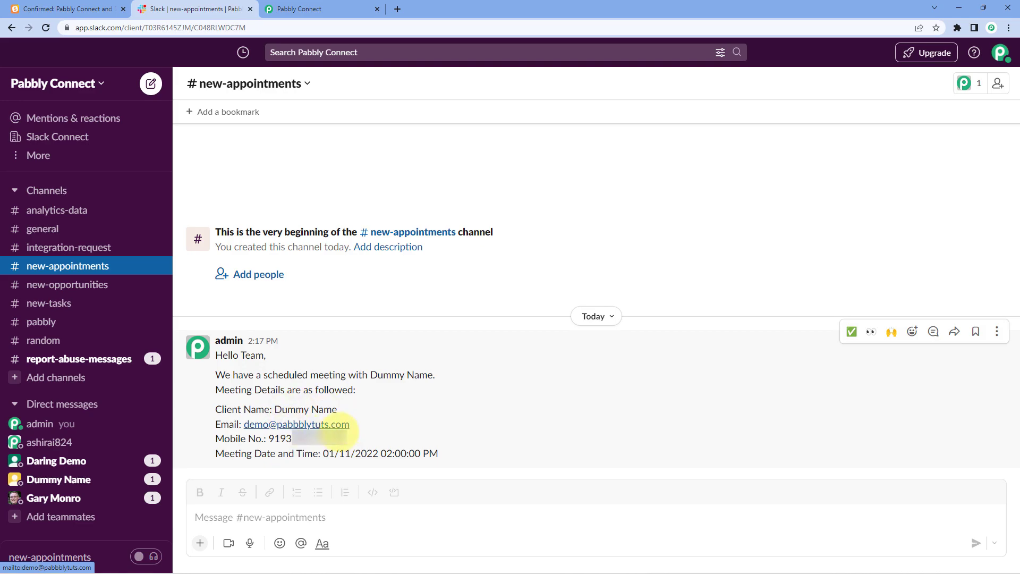
{"action": "left_click_drag", "start_coordinate": [268, 438], "coordinate": [445, 452]}
{"action": "left_click", "coordinate": [445, 453]}
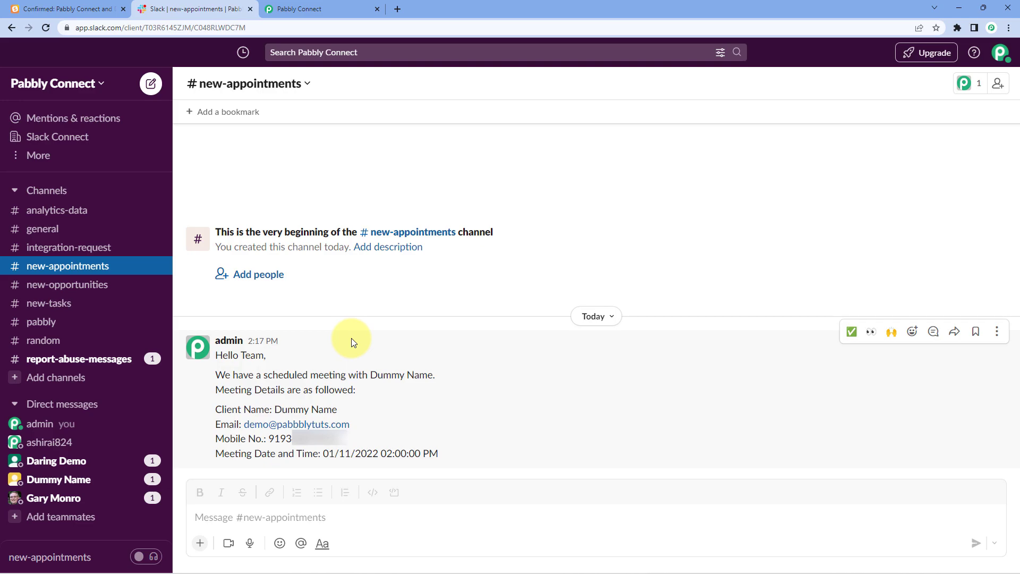
{"action": "left_click", "coordinate": [299, 8]}
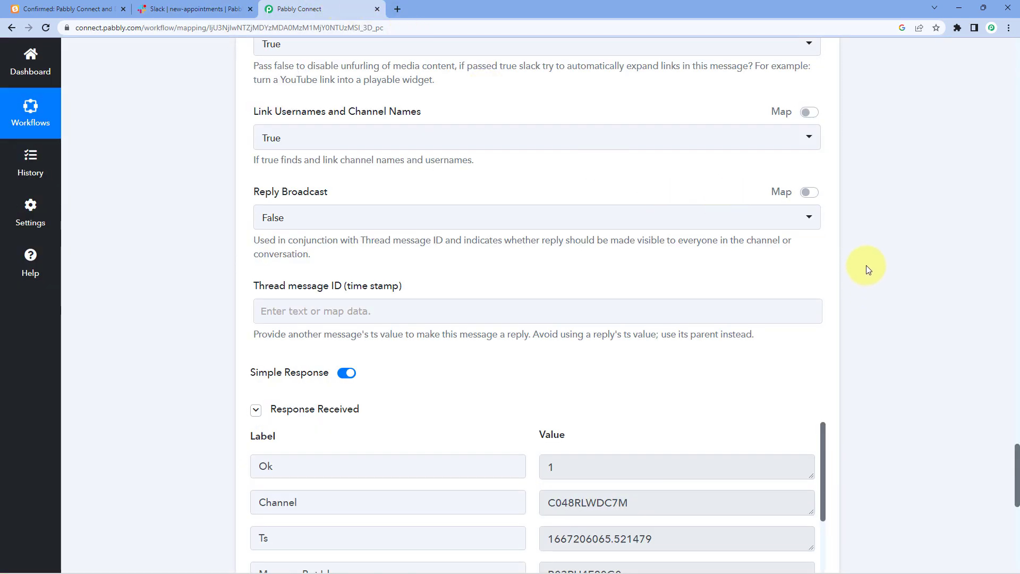
- Scroll to the top of the workflow and collapse the SavvyCal trigger card
{"action": "scroll", "coordinate": [865, 272], "scroll_direction": "up", "scroll_amount": 20}
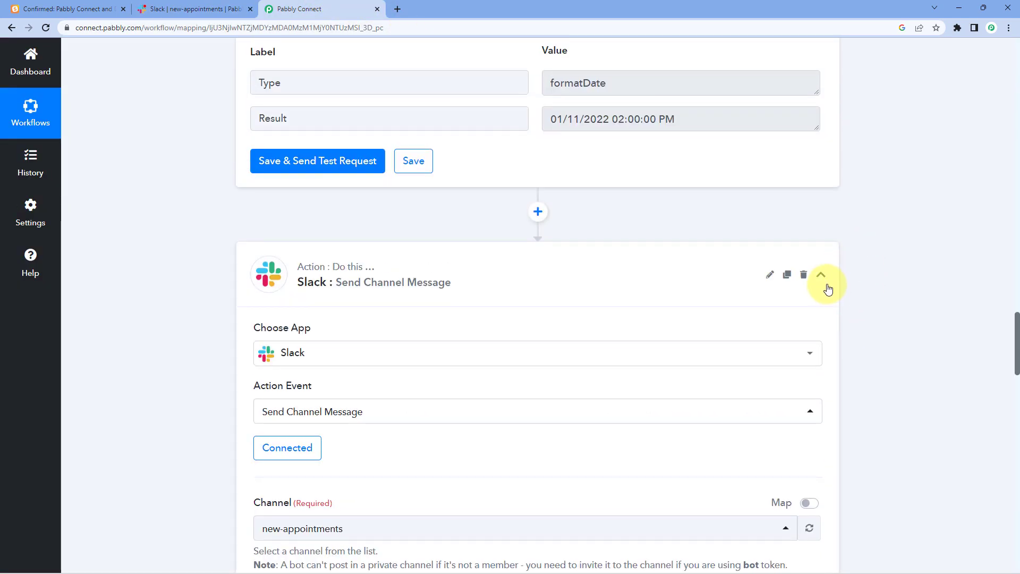
{"action": "scroll", "coordinate": [828, 288], "scroll_direction": "up", "scroll_amount": 20}
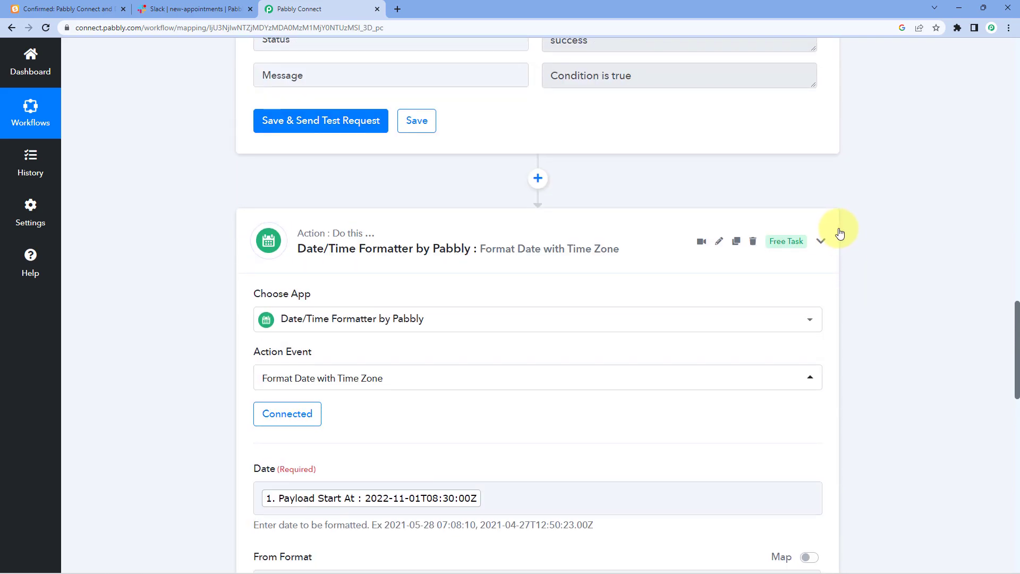
{"action": "scroll", "coordinate": [842, 233], "scroll_direction": "up", "scroll_amount": 15}
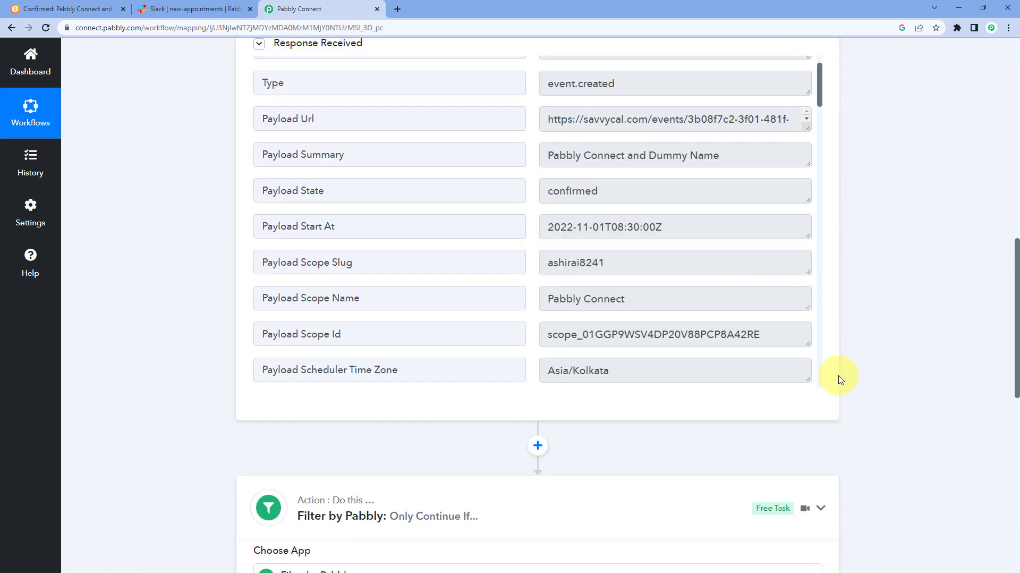
{"action": "scroll", "coordinate": [836, 361], "scroll_direction": "up", "scroll_amount": 15}
{"action": "left_click", "coordinate": [820, 227]}
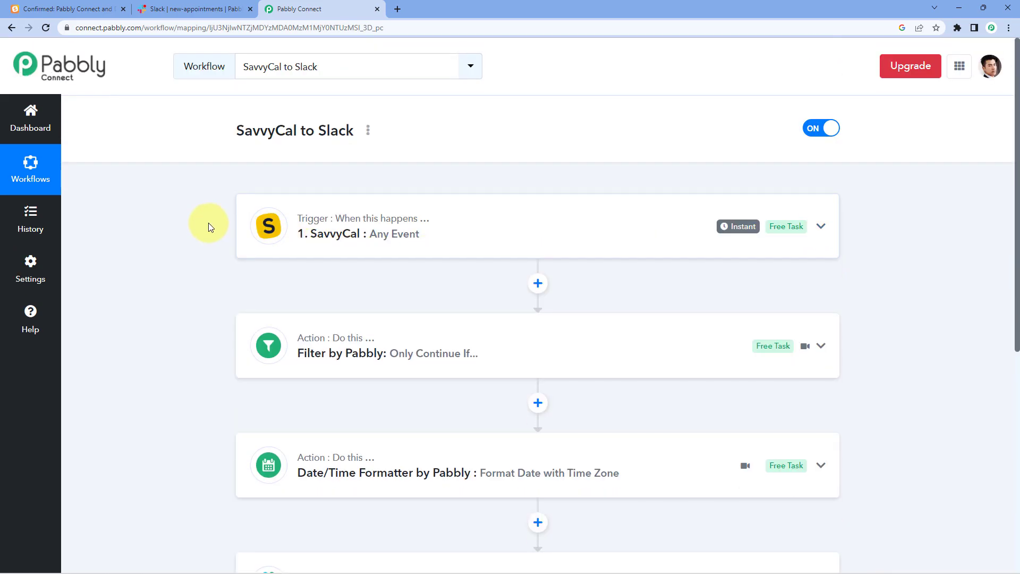
{"action": "scroll", "coordinate": [208, 227], "scroll_direction": "down", "scroll_amount": 1}
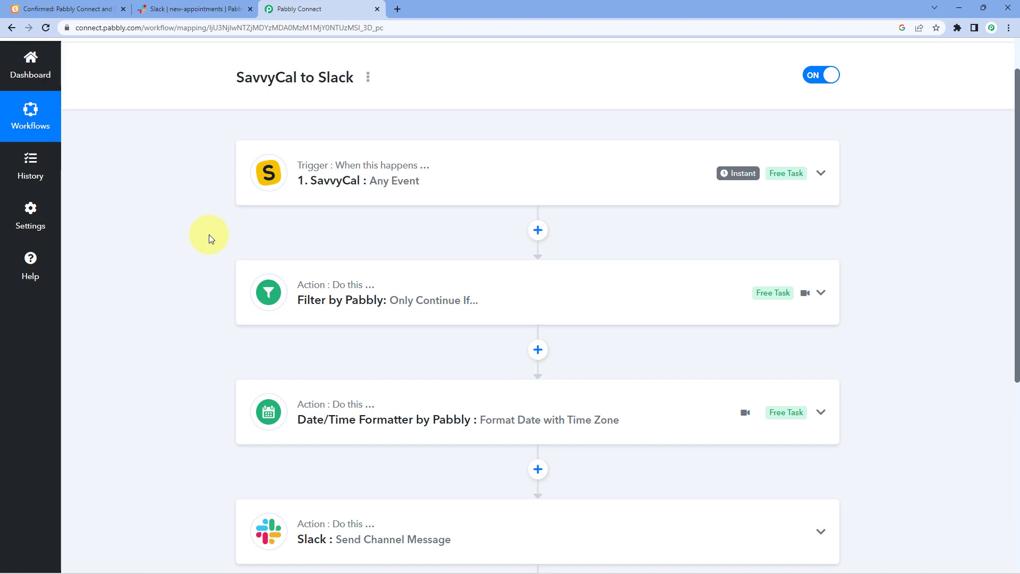
- Return to the SavvyCal booking page and pick the Wednesday 12:00 pm slot
{"action": "left_click", "coordinate": [90, 7]}
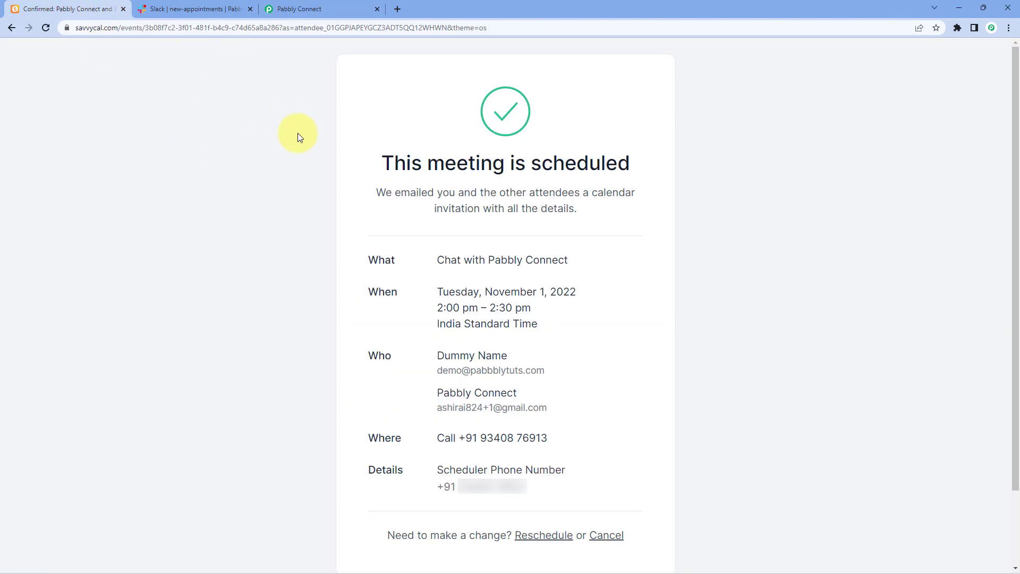
{"action": "left_click", "coordinate": [7, 30]}
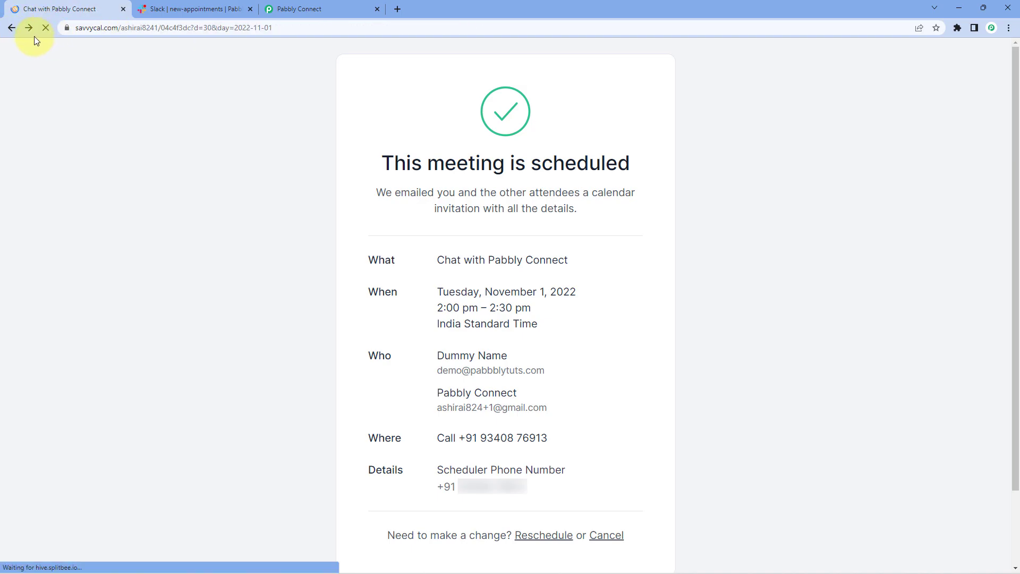
{"action": "scroll", "coordinate": [562, 357], "scroll_direction": "down", "scroll_amount": 3}
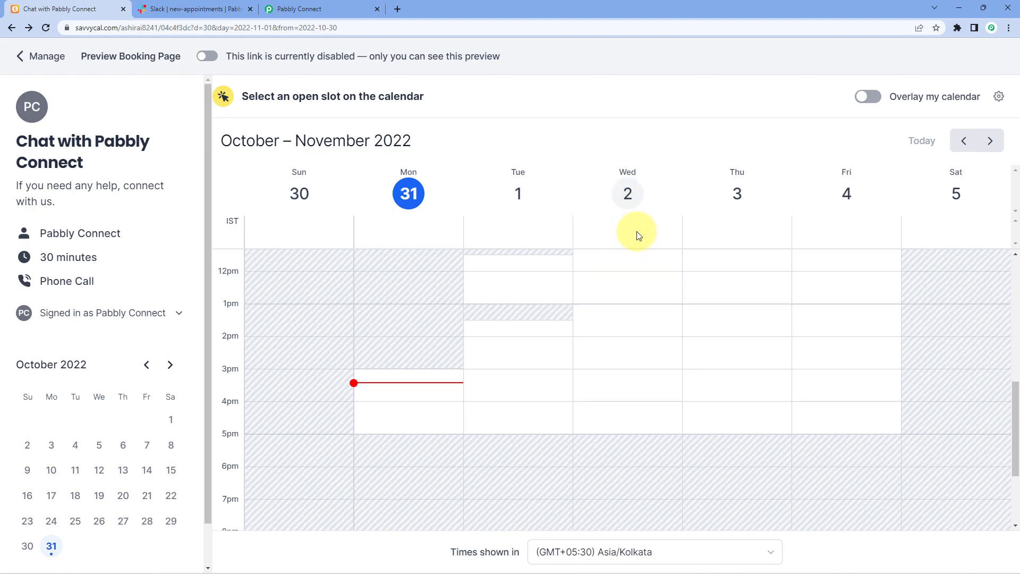
{"action": "left_click", "coordinate": [624, 281]}
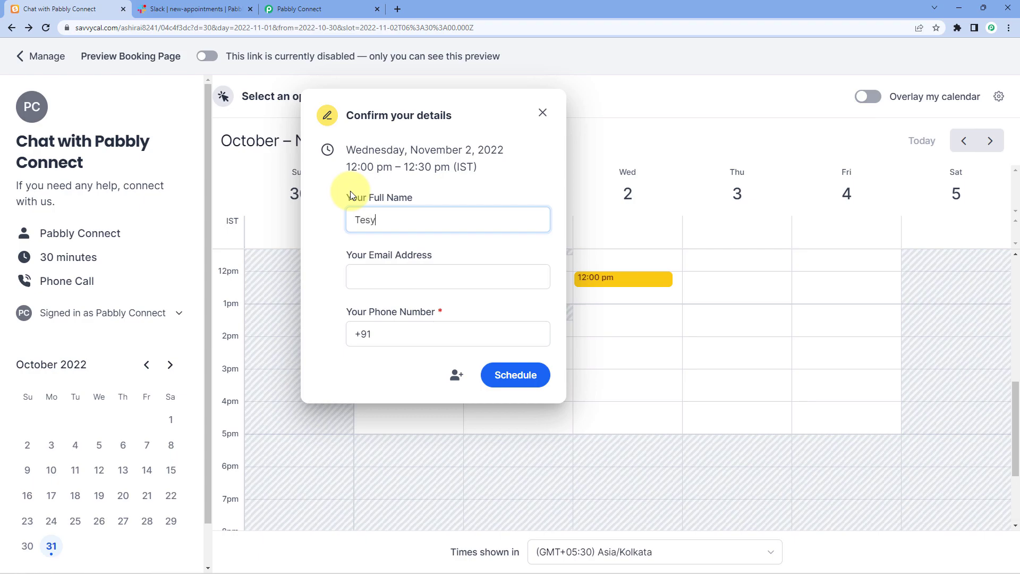
- Fill in the test attendee's name, email and phone number, and schedule the meeting
{"action": "type", "text": "t User"}
{"action": "key", "text": "Tab"}
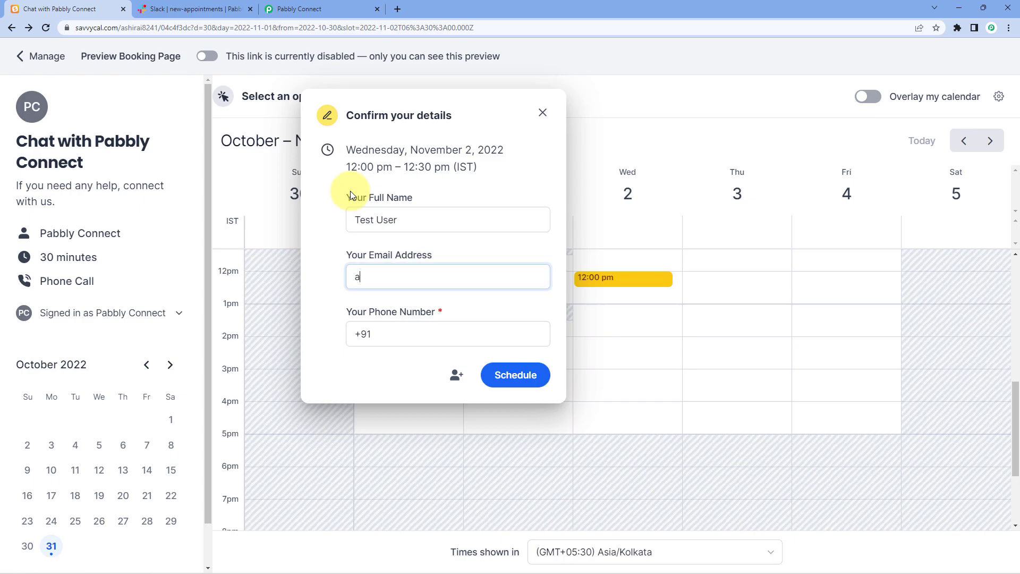
{"action": "left_click", "coordinate": [416, 332]}
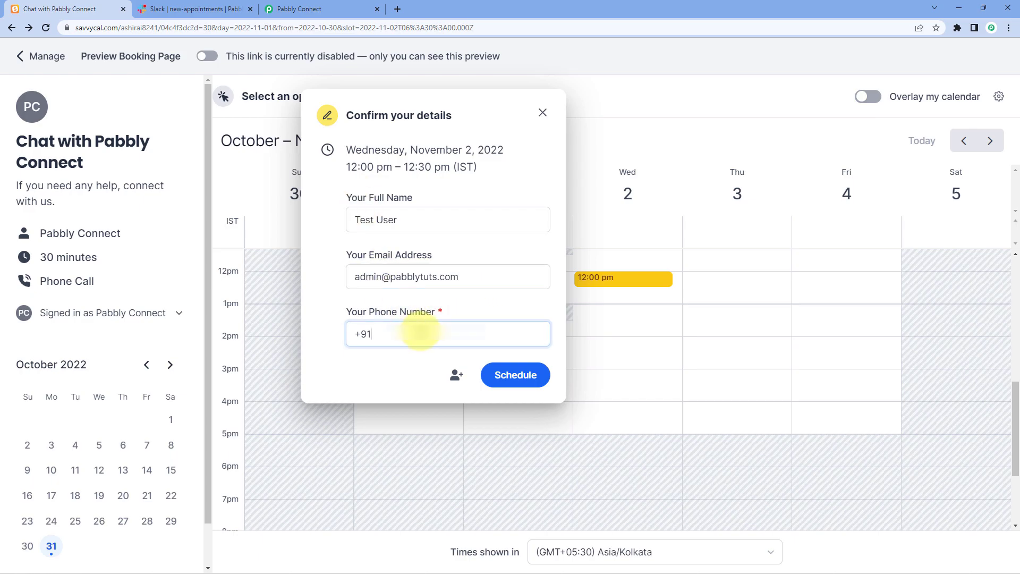
{"action": "type", "text": "+91 93"}
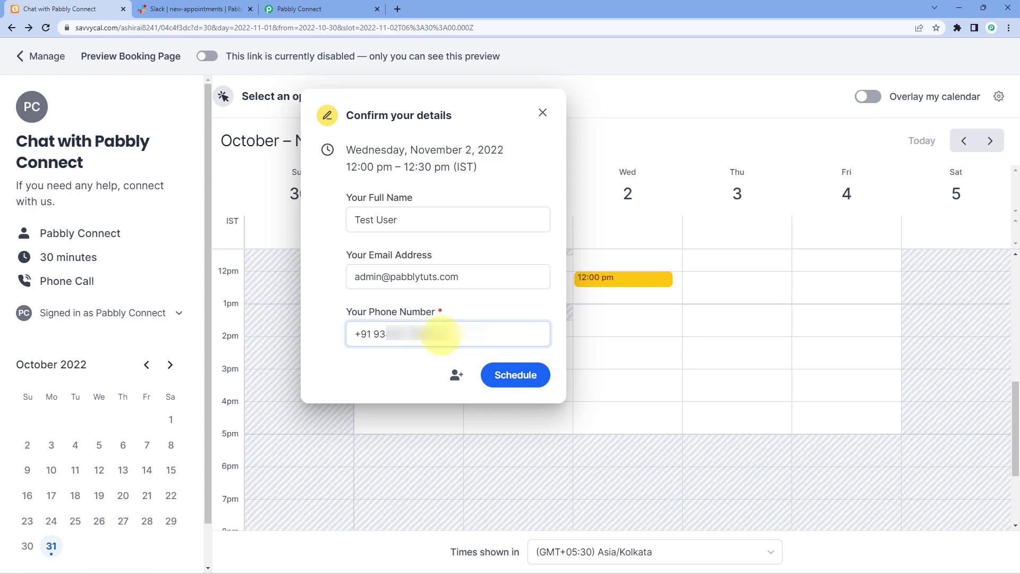
{"action": "left_click", "coordinate": [520, 382]}
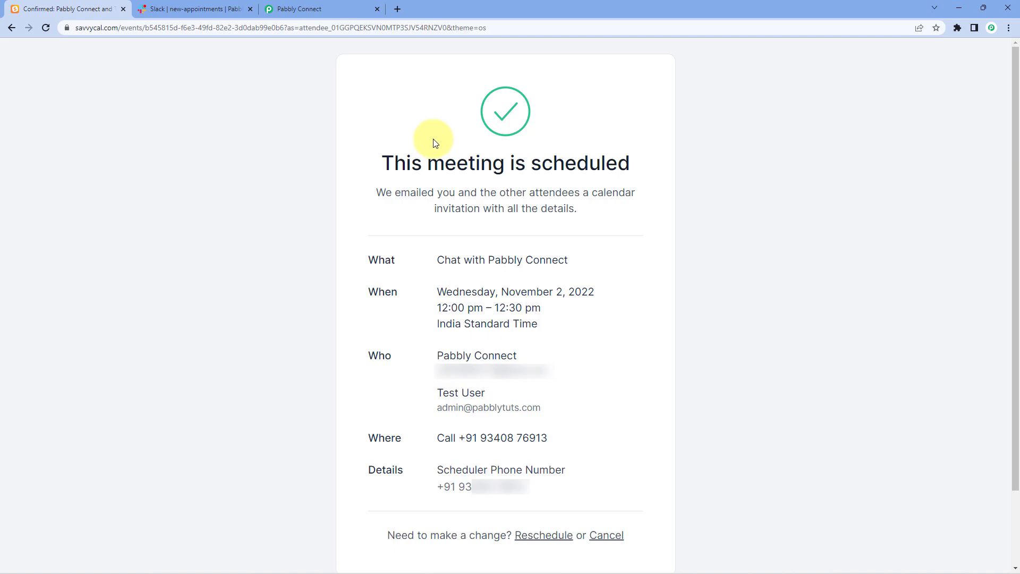
- Verify the new Slack message's name, email and 02/11/2022 12:00:00 PM date, then return to Pabbly Connect
{"action": "left_click", "coordinate": [175, 9]}
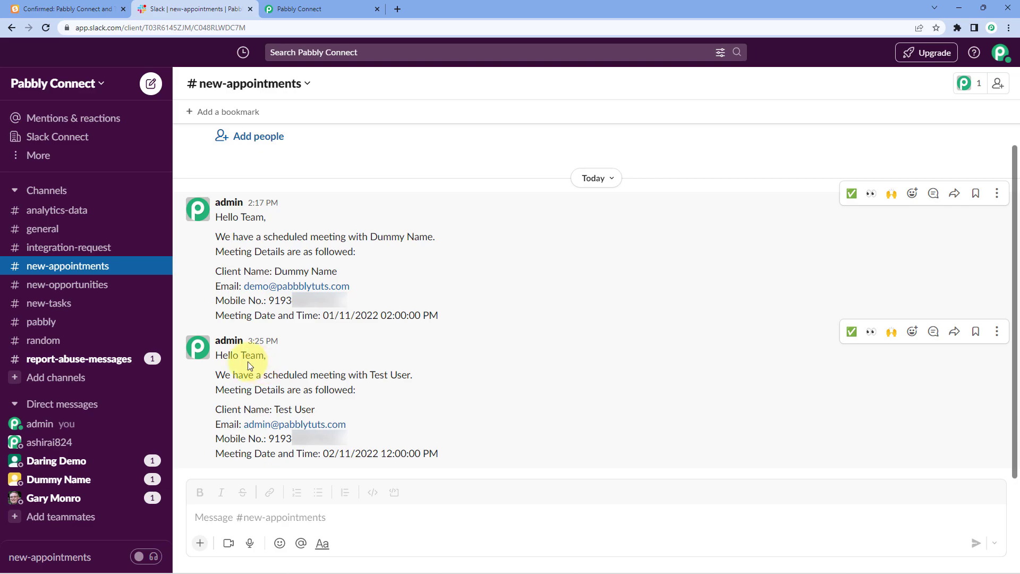
{"action": "left_click_drag", "start_coordinate": [370, 376], "coordinate": [409, 377]}
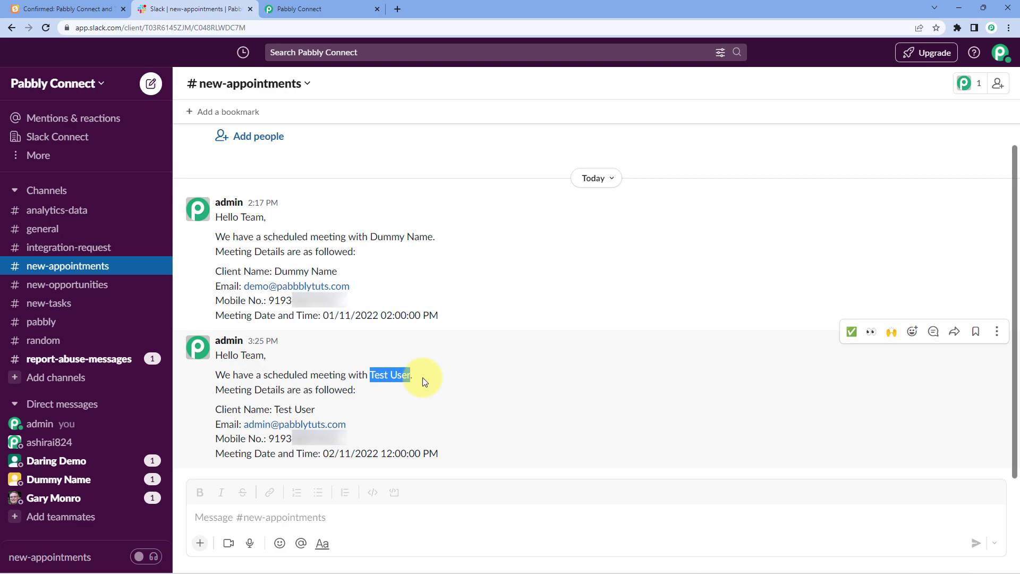
{"action": "left_click_drag", "start_coordinate": [274, 410], "coordinate": [313, 410]}
{"action": "left_click_drag", "start_coordinate": [242, 424], "coordinate": [269, 439]}
{"action": "left_click_drag", "start_coordinate": [444, 456], "coordinate": [323, 455]}
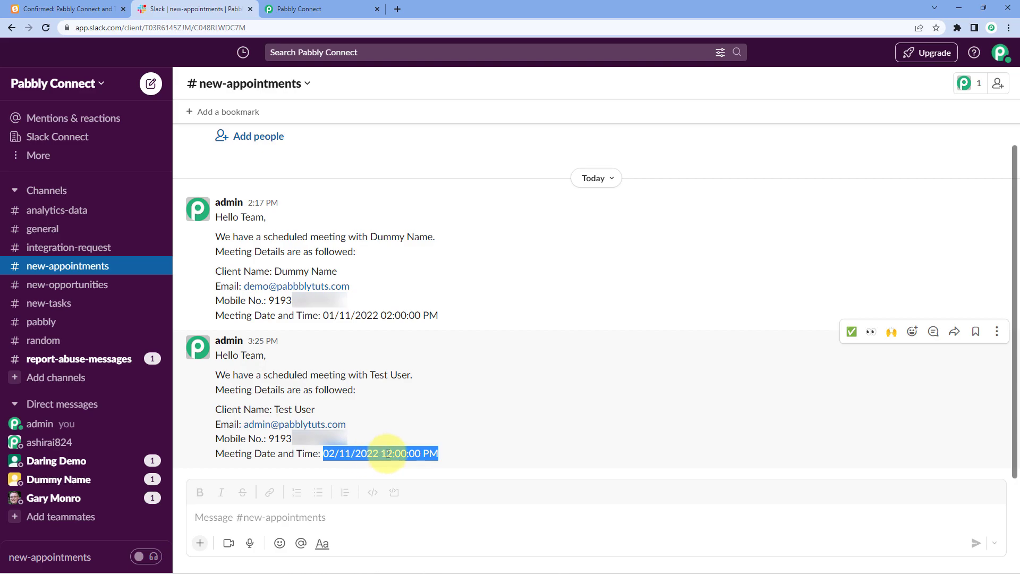
{"action": "left_click", "coordinate": [325, 454]}
{"action": "left_click_drag", "start_coordinate": [324, 453], "coordinate": [419, 454]}
{"action": "left_click", "coordinate": [486, 466]}
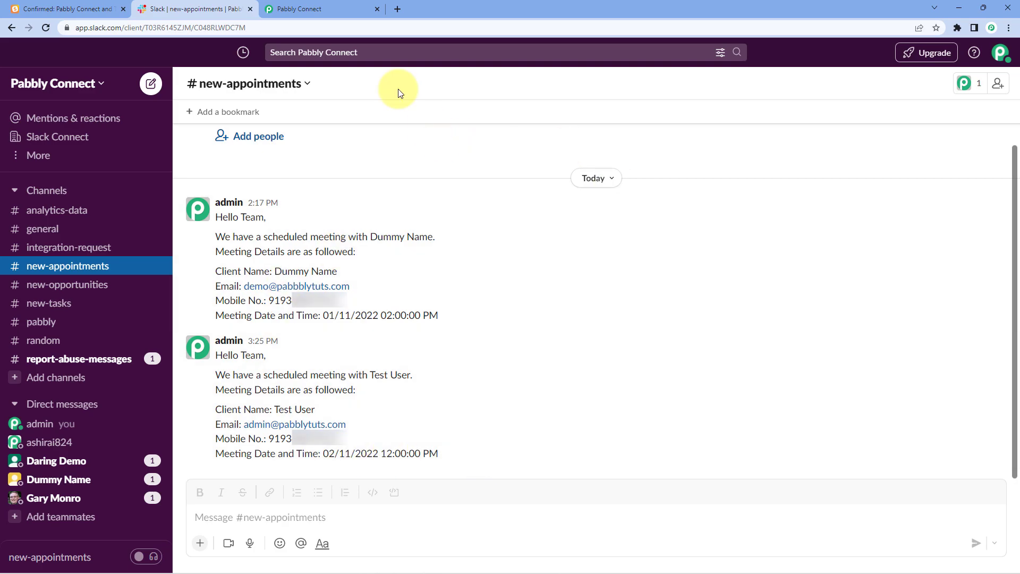
{"action": "left_click", "coordinate": [319, 9]}
{"action": "scroll", "coordinate": [564, 216], "scroll_direction": "up", "scroll_amount": 1}
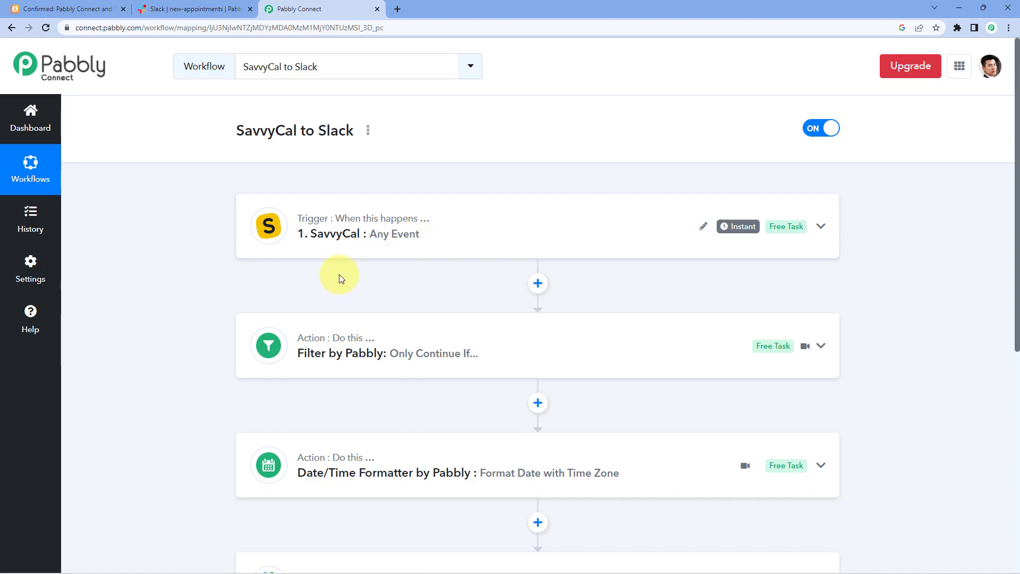
{"action": "scroll", "coordinate": [348, 267], "scroll_direction": "down", "scroll_amount": 1}
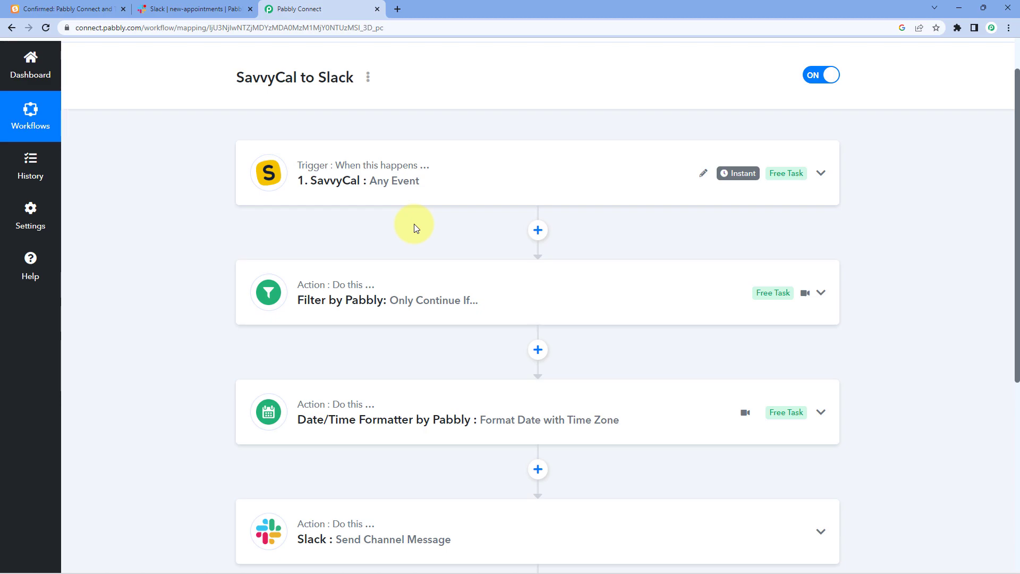
{"action": "scroll", "coordinate": [413, 224], "scroll_direction": "down", "scroll_amount": 1}
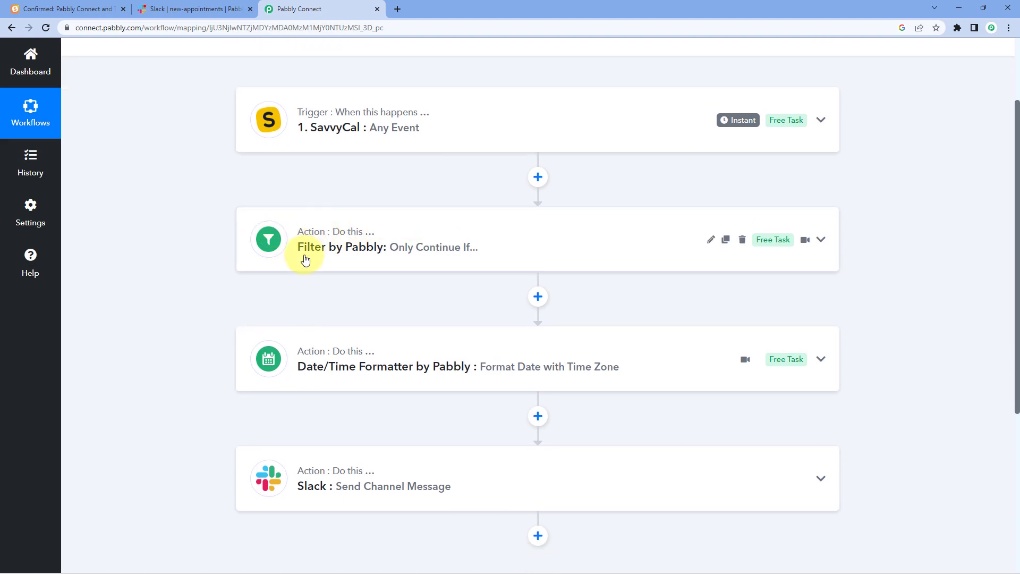
{"action": "scroll", "coordinate": [392, 255], "scroll_direction": "down", "scroll_amount": 1}
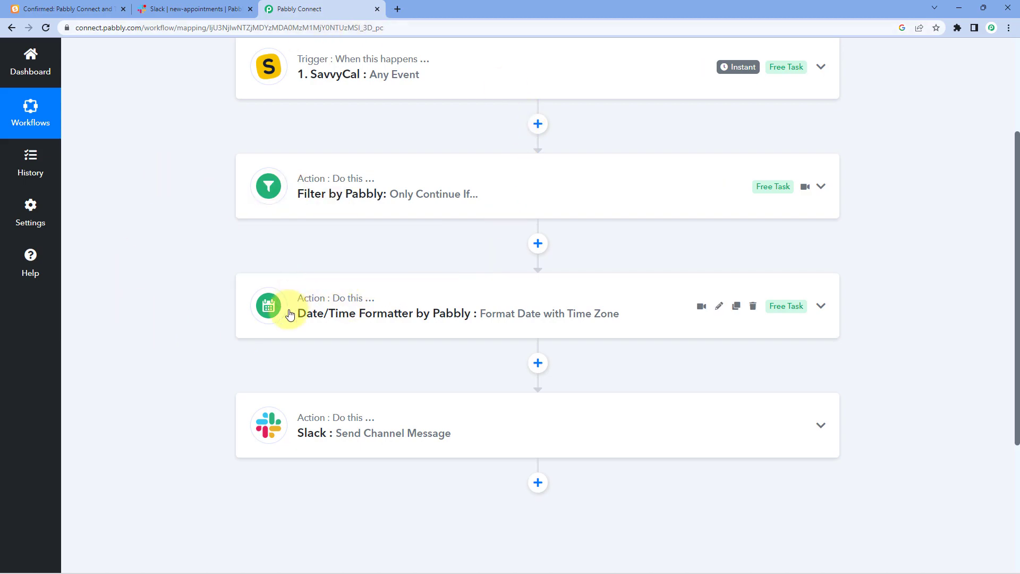
{"action": "scroll", "coordinate": [244, 355], "scroll_direction": "down", "scroll_amount": 1}
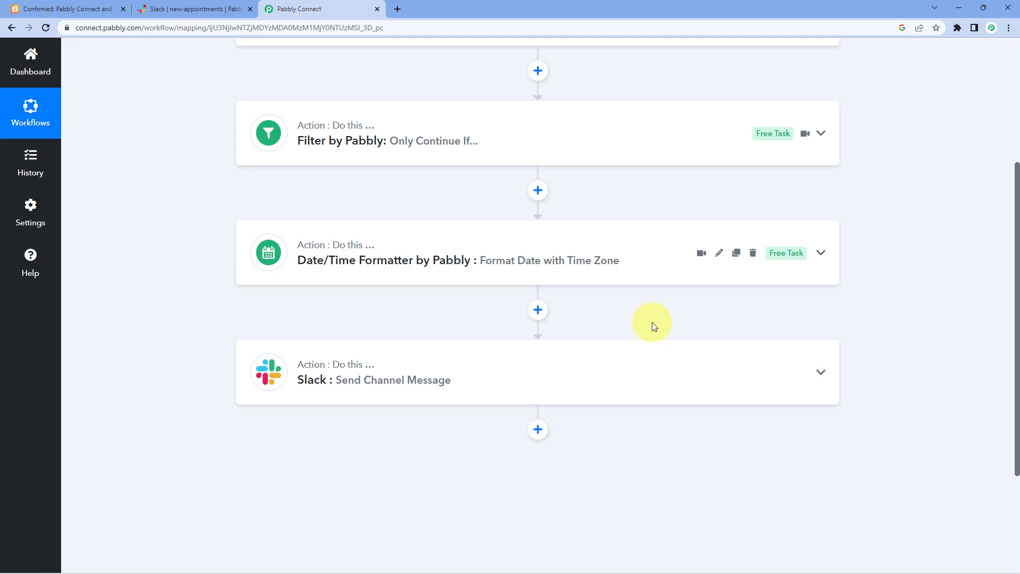
{"action": "scroll", "coordinate": [617, 299], "scroll_direction": "up", "scroll_amount": 4}
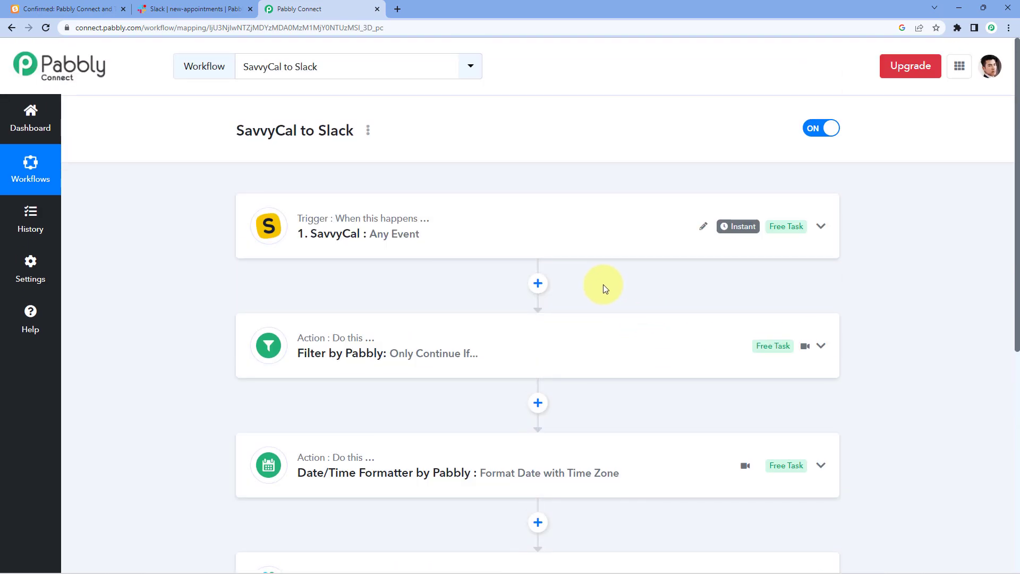